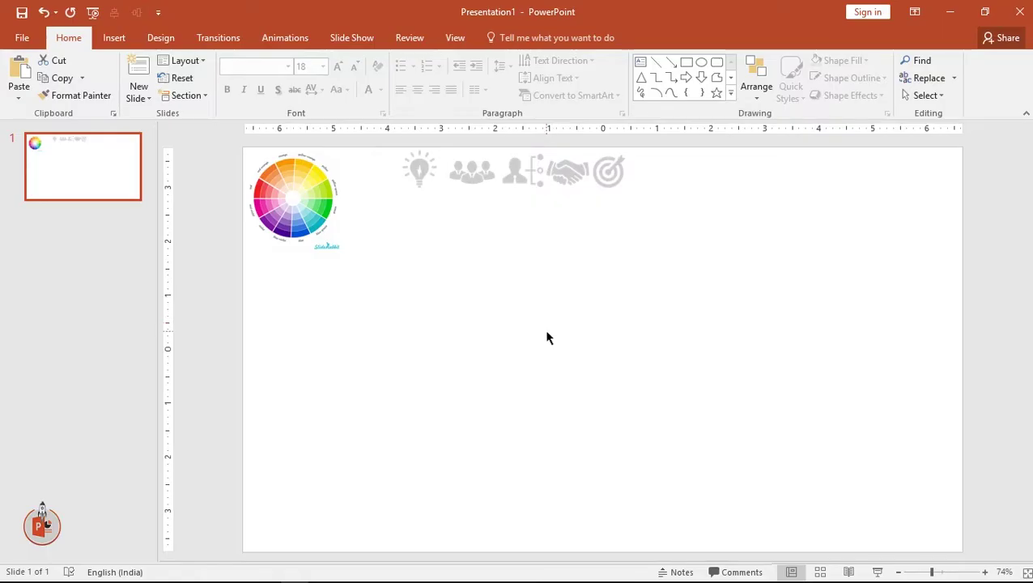
Draw a blue rectangle 2.9" tall by 1.56" wide, just left of the slide centre.
left_click(116, 39)
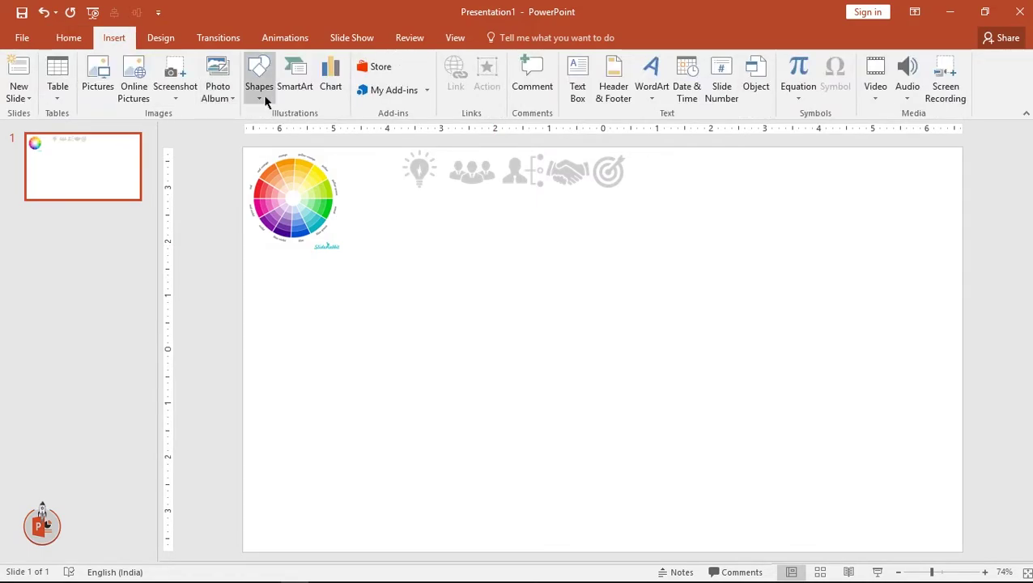
left_click(261, 93)
left_click(302, 135)
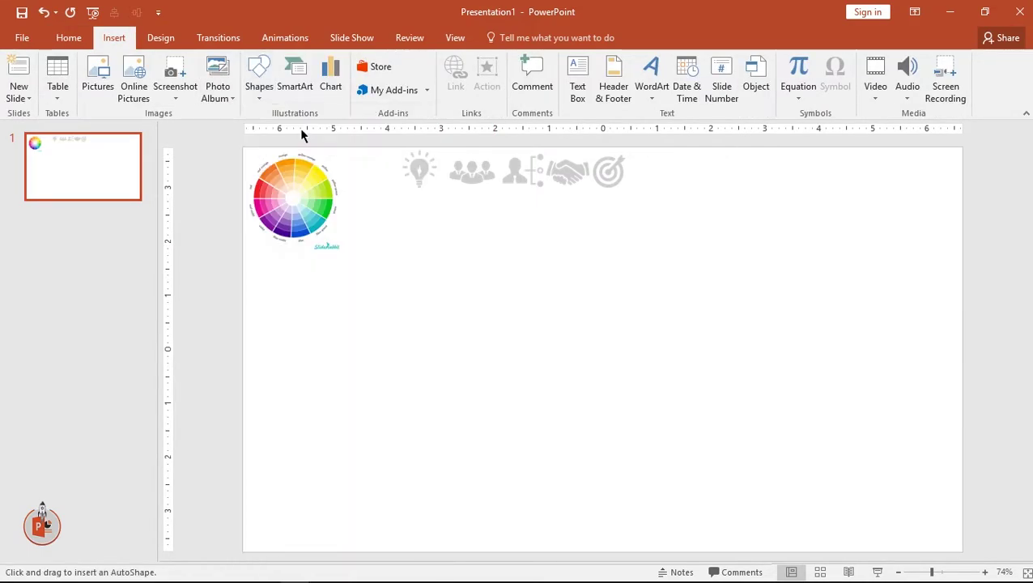
left_click_drag(365, 306, 448, 462)
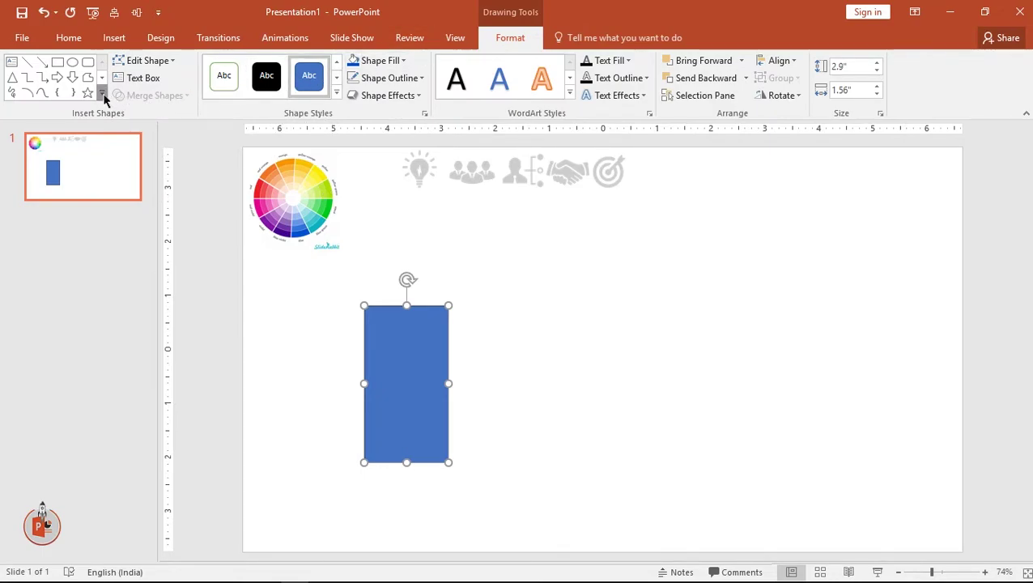
Draw an isosceles triangle roof on the rectangle, matching its width.
left_click(102, 93)
left_click(104, 82)
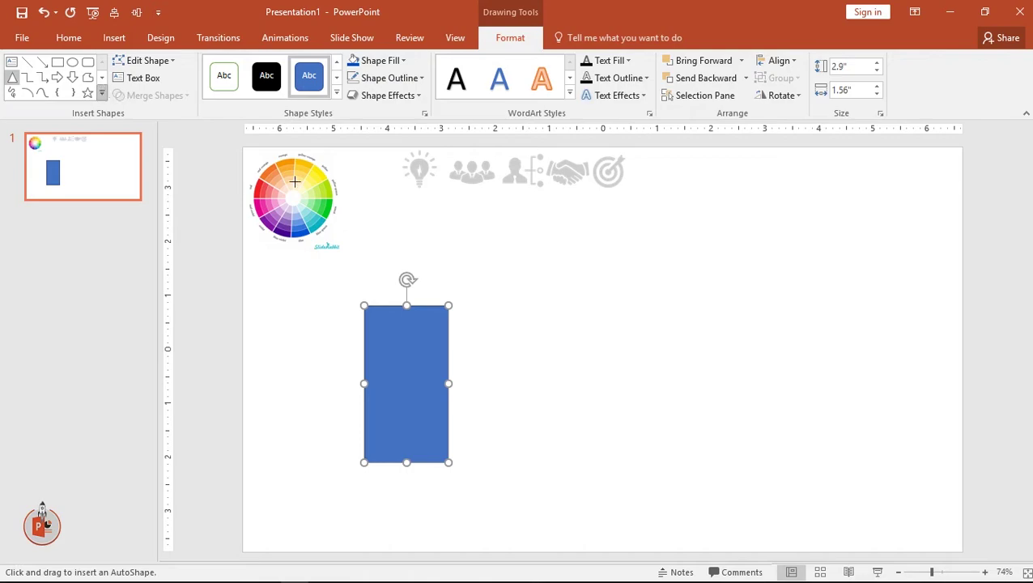
mouse_move(422, 261)
left_mouse_down()
mouse_move(532, 311)
mouse_move(438, 283)
mouse_move(416, 292)
mouse_move(448, 284)
left_mouse_up()
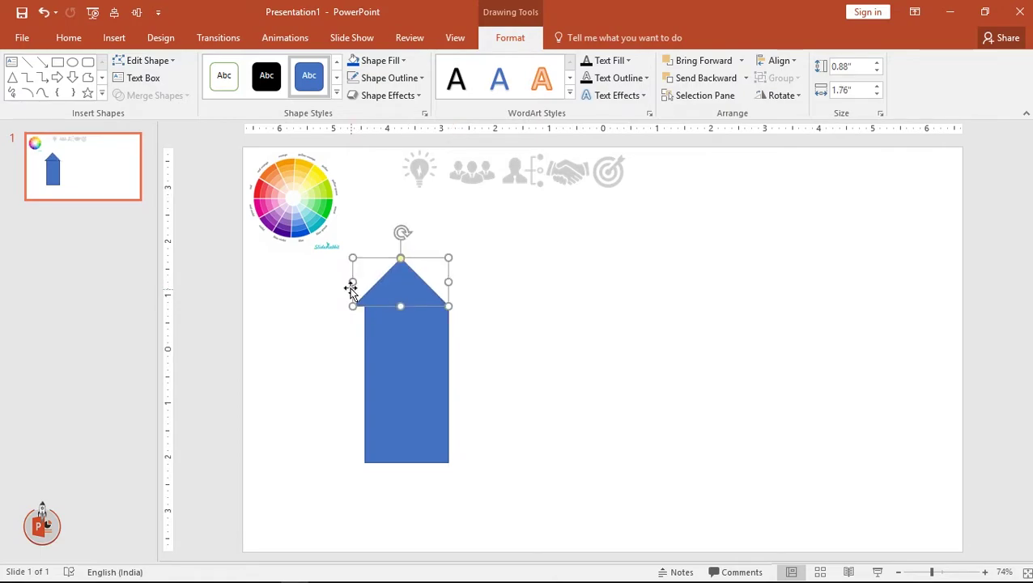
left_click_drag(353, 282, 365, 282)
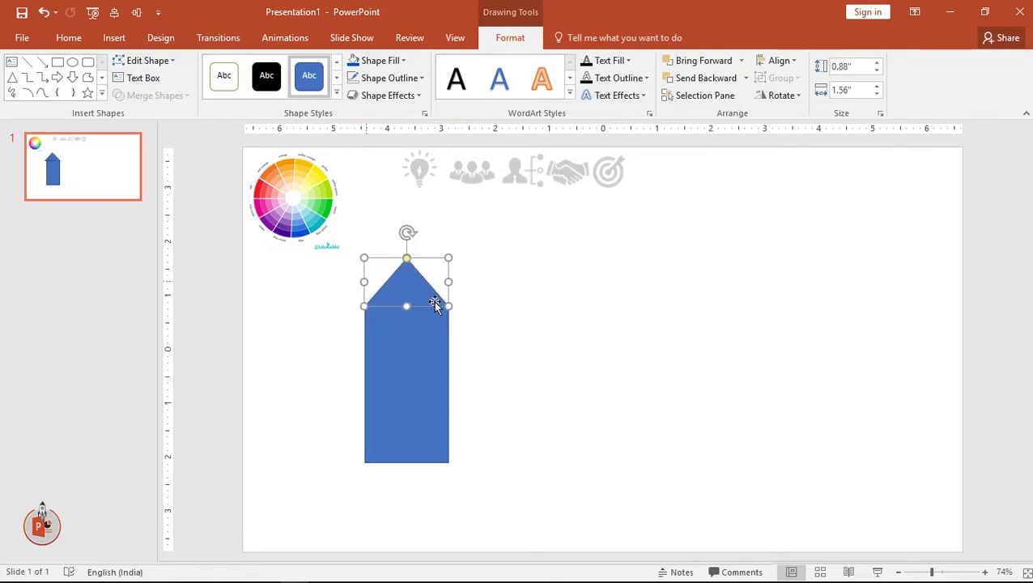
Set the rectangle and triangle to No Outline.
left_click(418, 366)
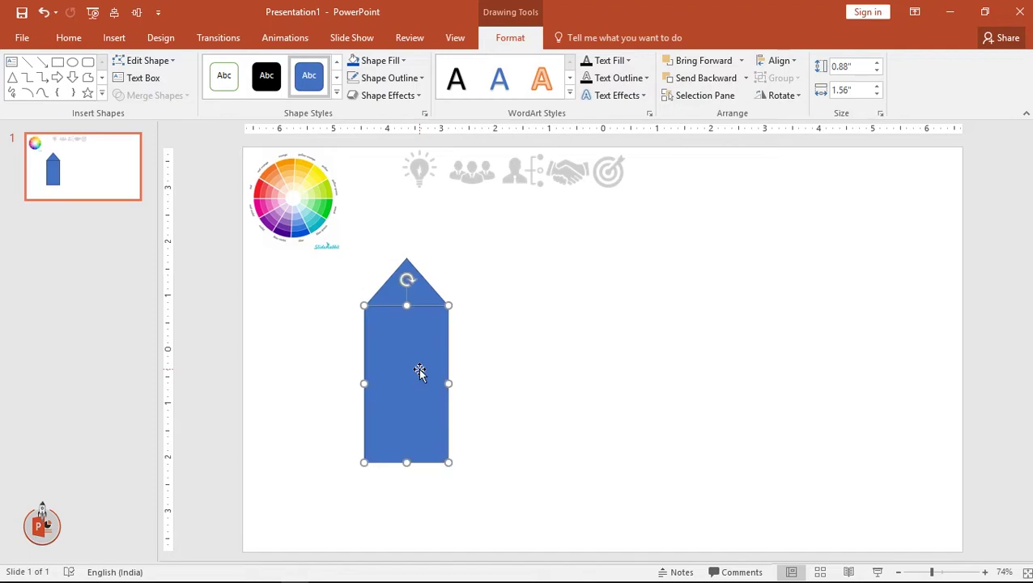
left_click(392, 281, "shift")
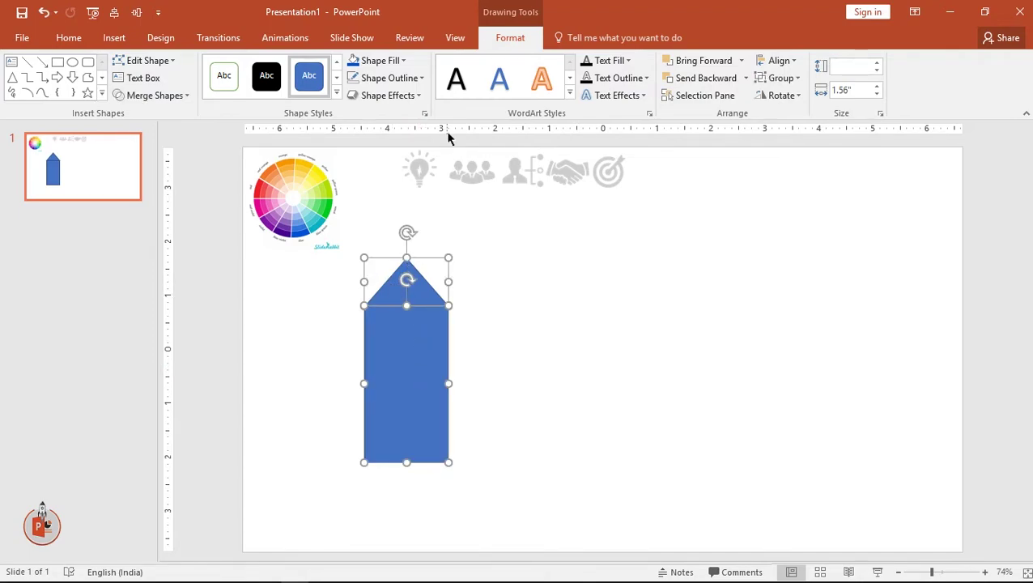
left_click(417, 77)
left_click(360, 242)
left_click(479, 327)
Union the triangle and rectangle into one house shape with Merge Shapes.
left_click(423, 296)
left_click(409, 356, "shift")
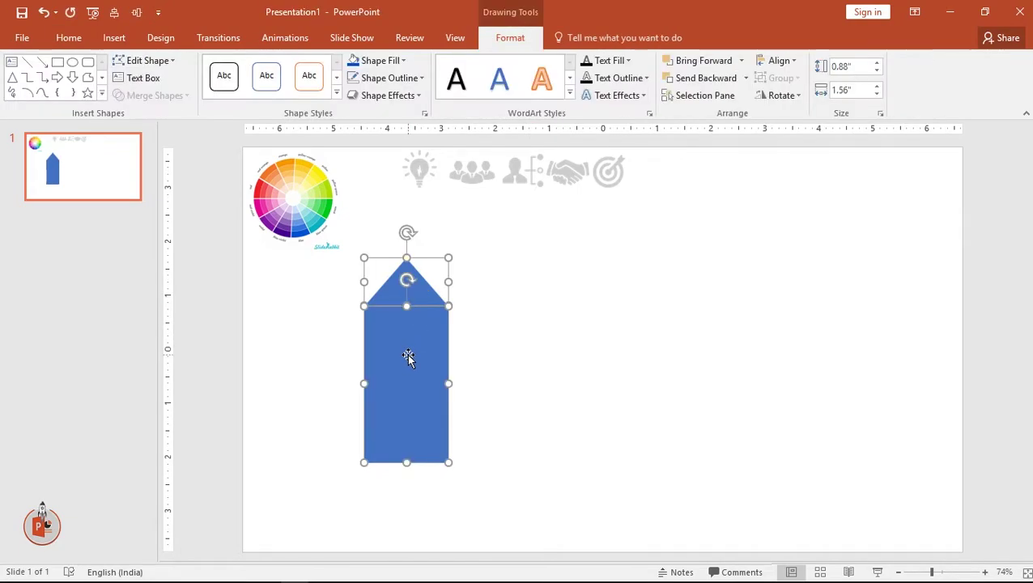
left_click(162, 95)
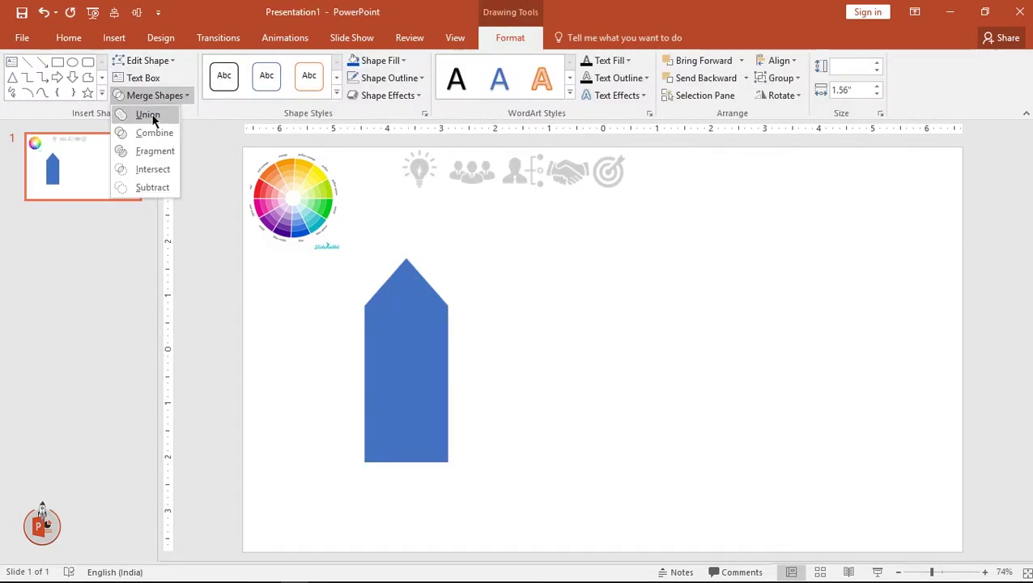
left_click(158, 115)
Resize the house shape and place a flush copy beside it, raised slightly.
left_click(407, 318)
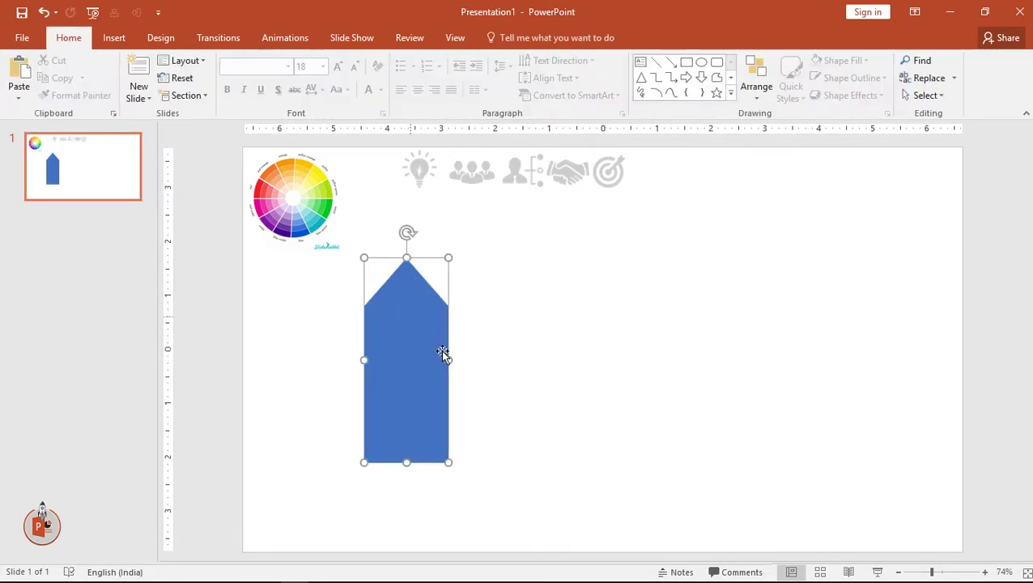
left_click_drag(448, 359, 456, 360)
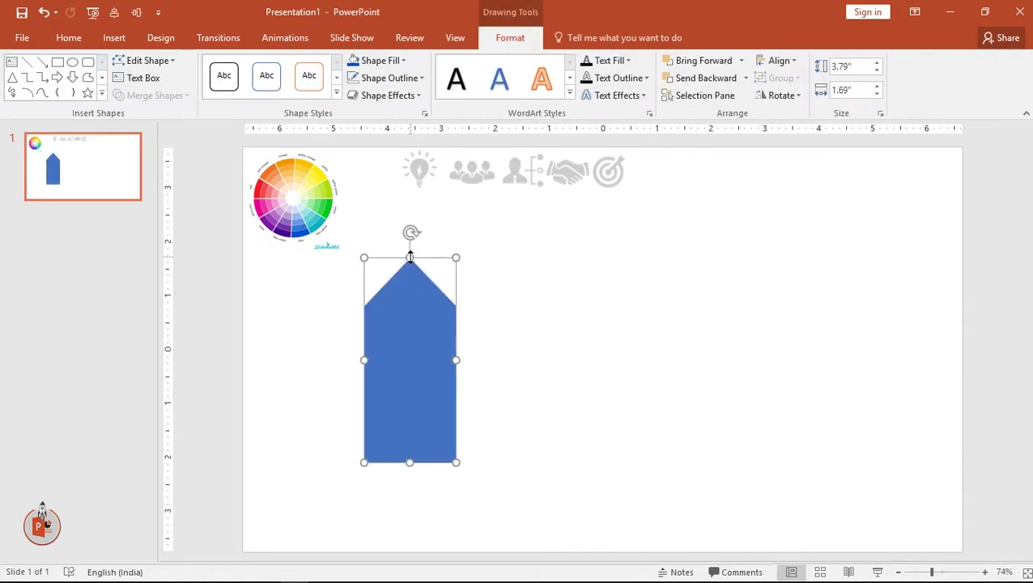
left_click_drag(410, 257, 410, 268)
mouse_move(406, 316)
left_mouse_down()
mouse_move(395, 331)
mouse_move(510, 358)
left_mouse_up()
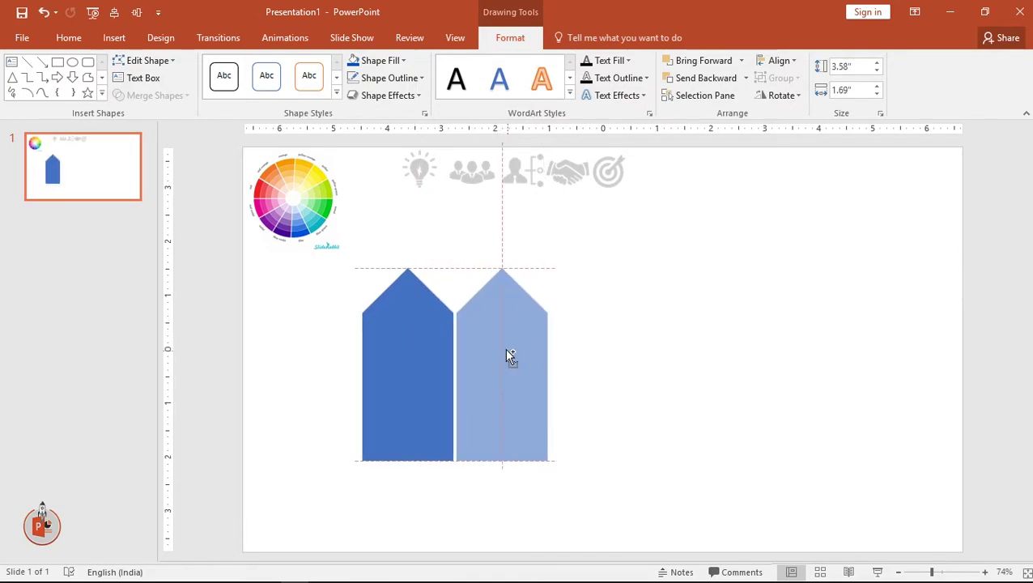
left_click_drag(507, 357, 505, 356)
left_click(620, 357)
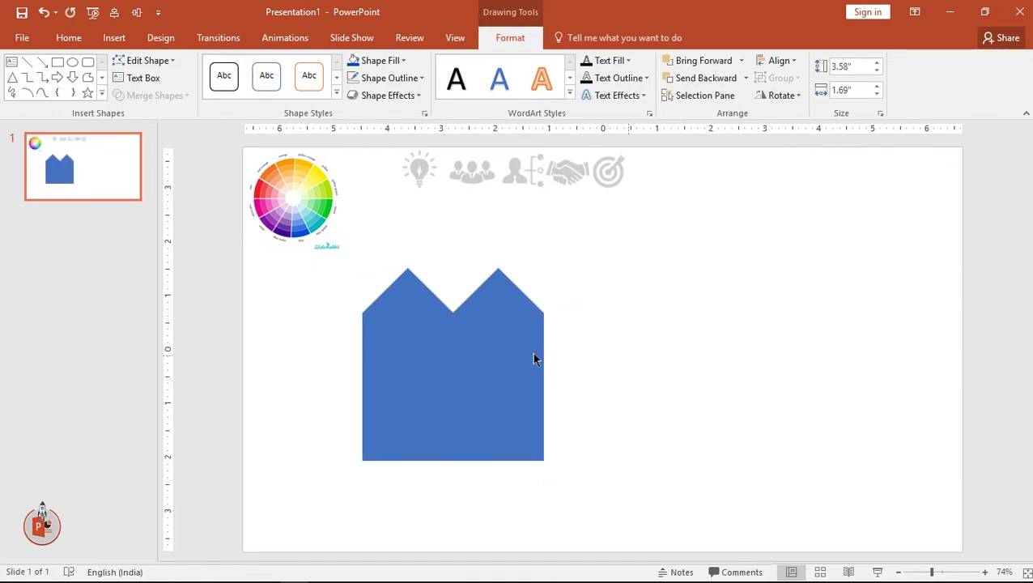
left_click(527, 339)
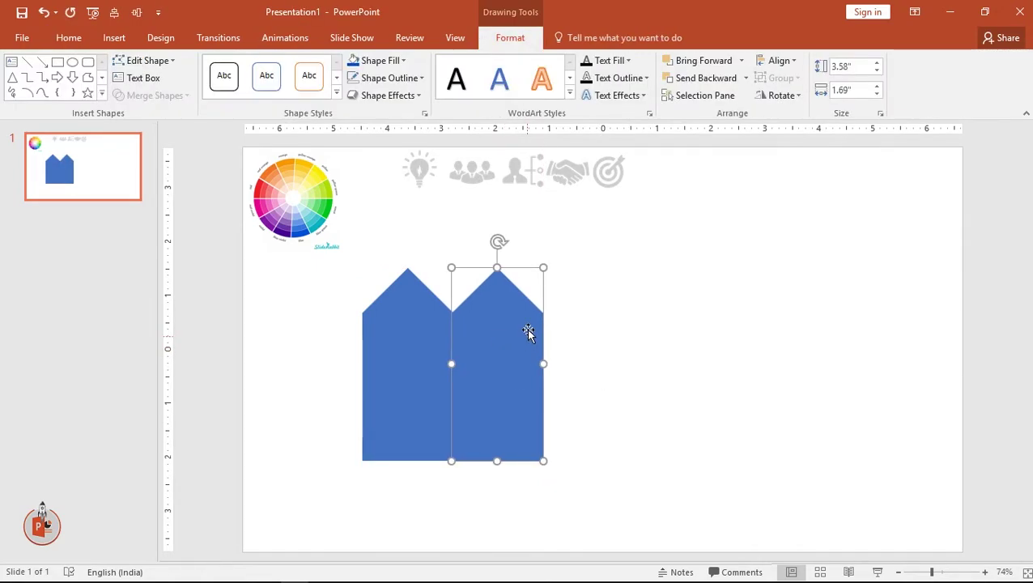
left_click_drag(497, 274, 497, 257)
Add third and fourth columns, making the third taller and the fourth lower.
left_click(620, 338)
mouse_move(492, 346)
left_mouse_down()
mouse_move(558, 336)
mouse_move(578, 323)
left_mouse_up()
left_click_drag(586, 254, 588, 202)
left_click_drag(572, 323, 685, 327)
left_click_drag(691, 201, 687, 247)
Add a fifth, taller column at the right end of the row.
left_click(431, 311)
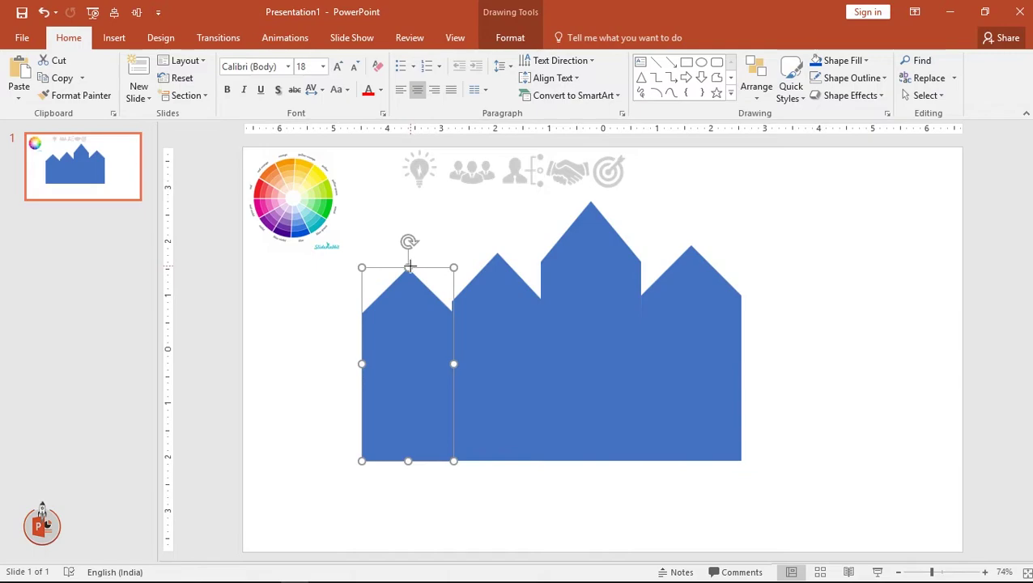
left_click(510, 298)
left_click_drag(703, 339, 805, 337)
left_click_drag(791, 245, 790, 228)
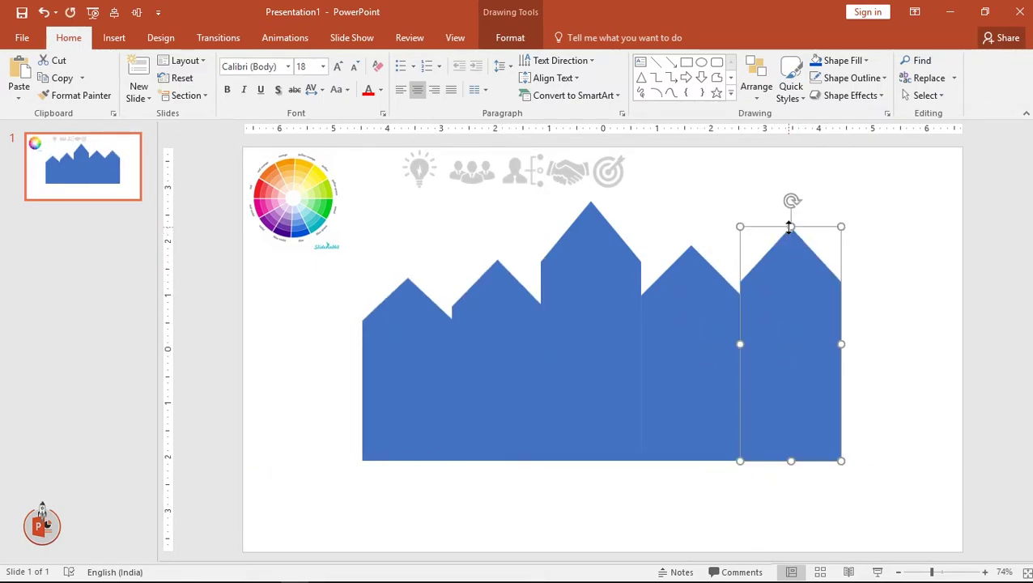
left_click(928, 346)
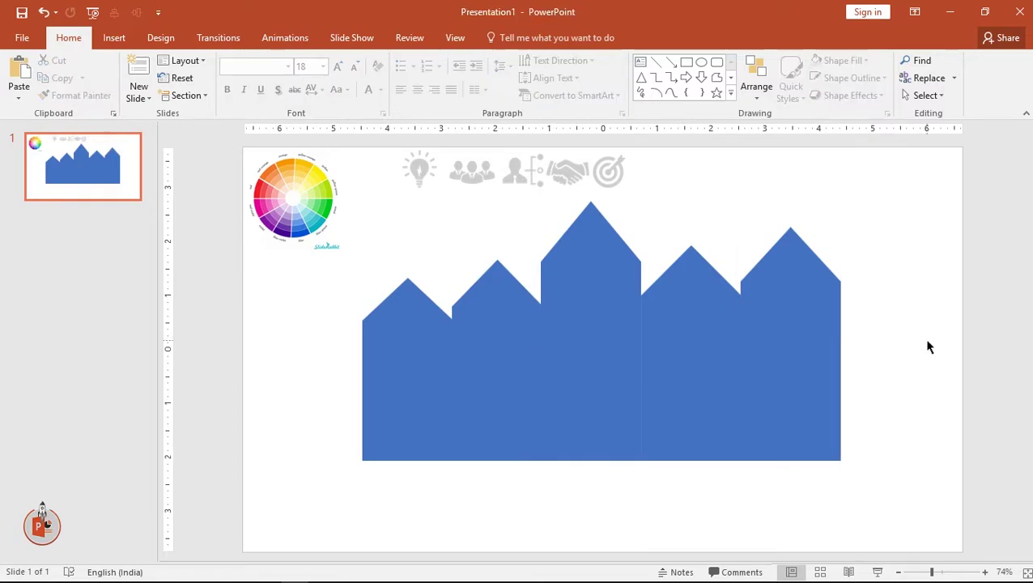
left_click(447, 353)
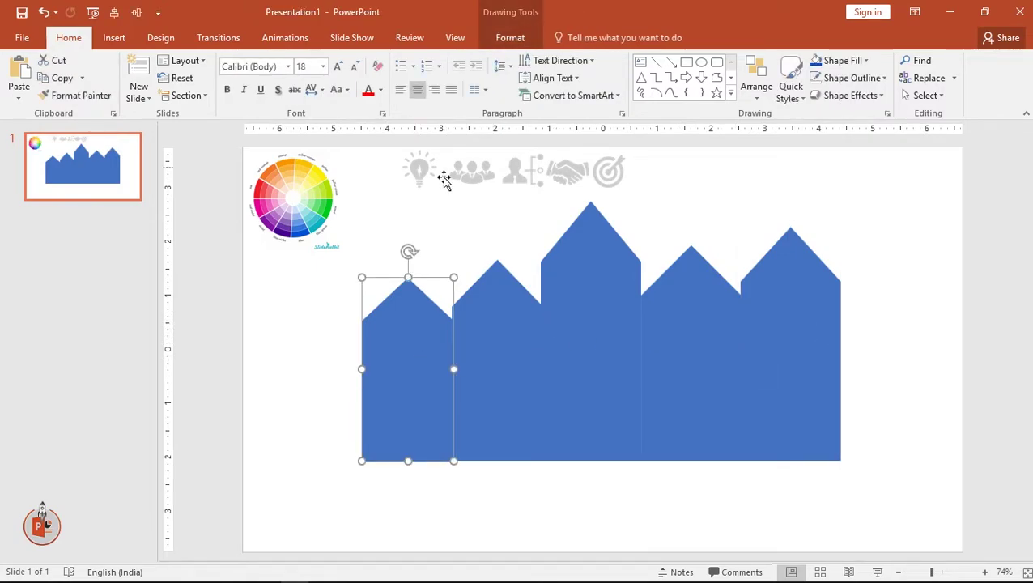
Fill the leftmost column with custom dark red, RGB 218, 0, 0.
left_click(510, 37)
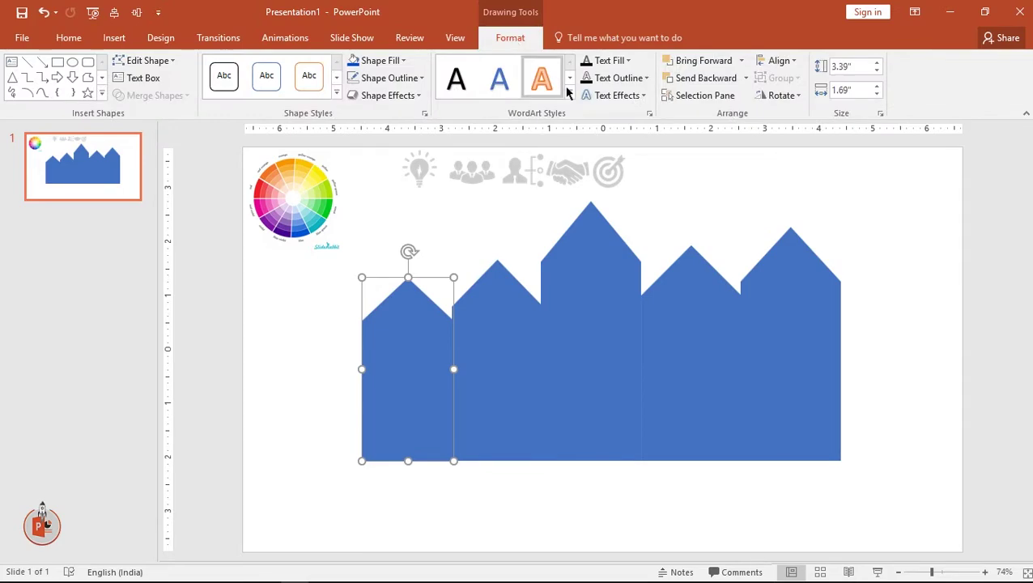
left_click(400, 60)
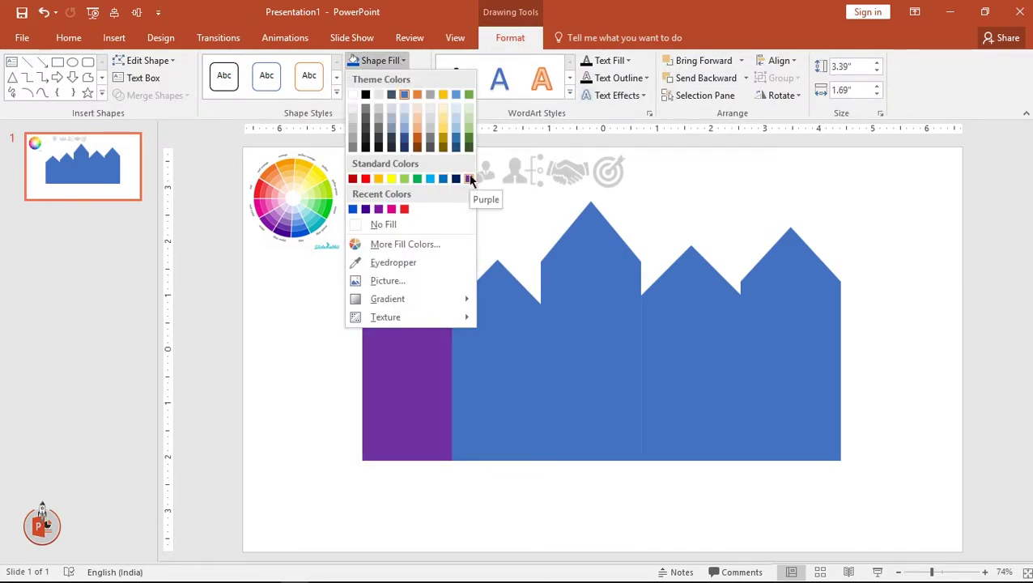
left_click(365, 180)
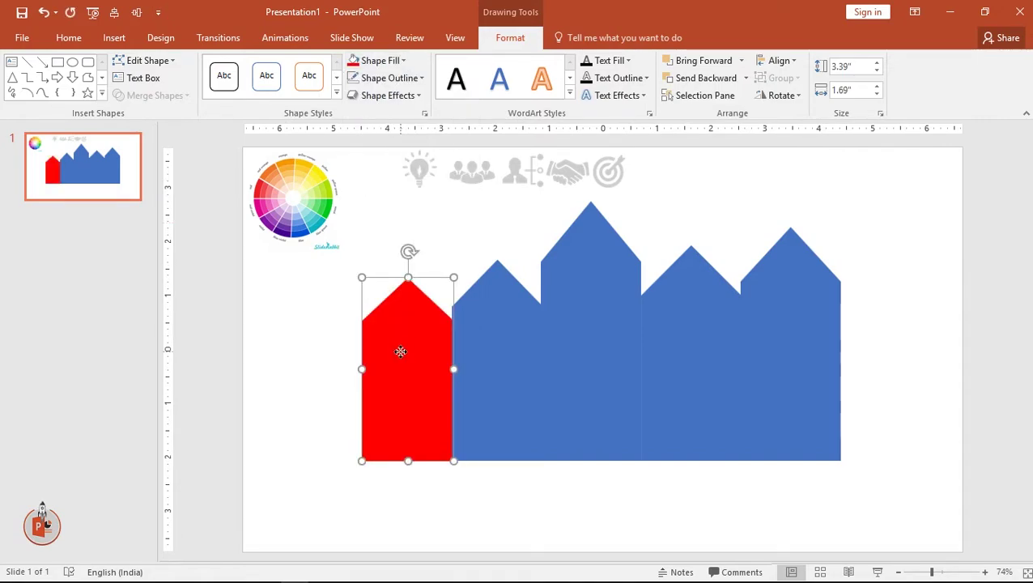
right_click(403, 351)
left_click(433, 341)
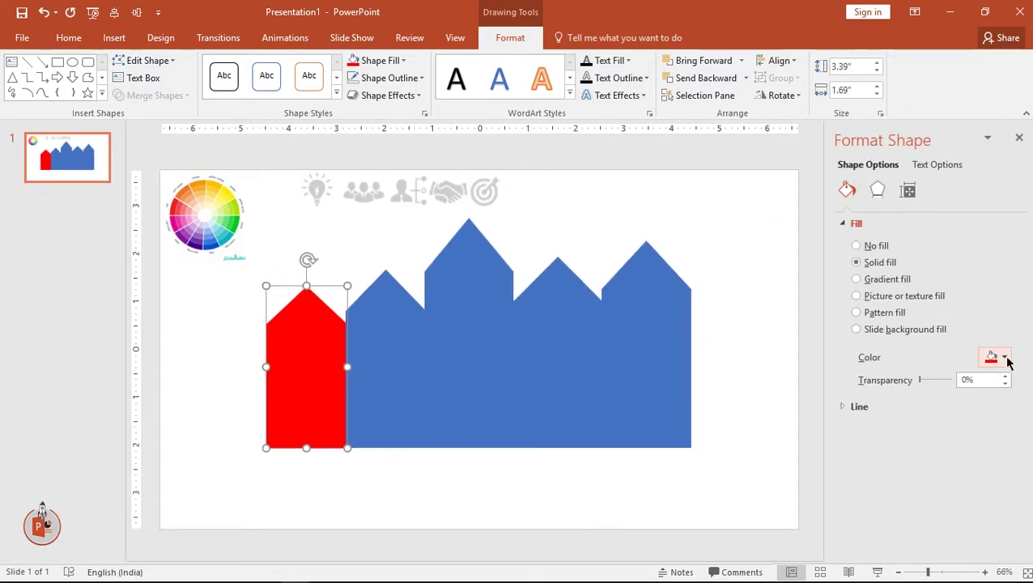
left_click(1004, 359)
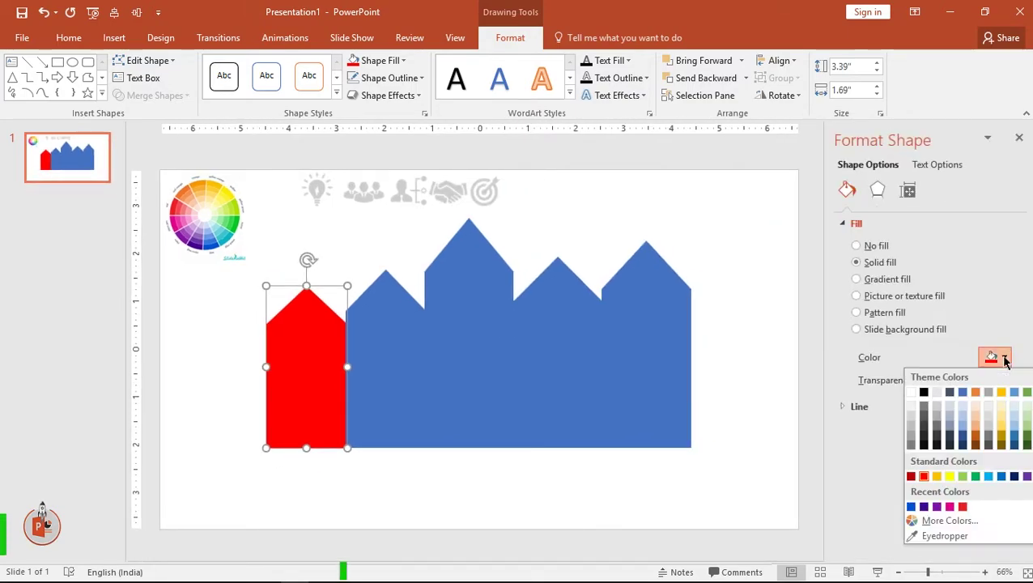
left_click(950, 521)
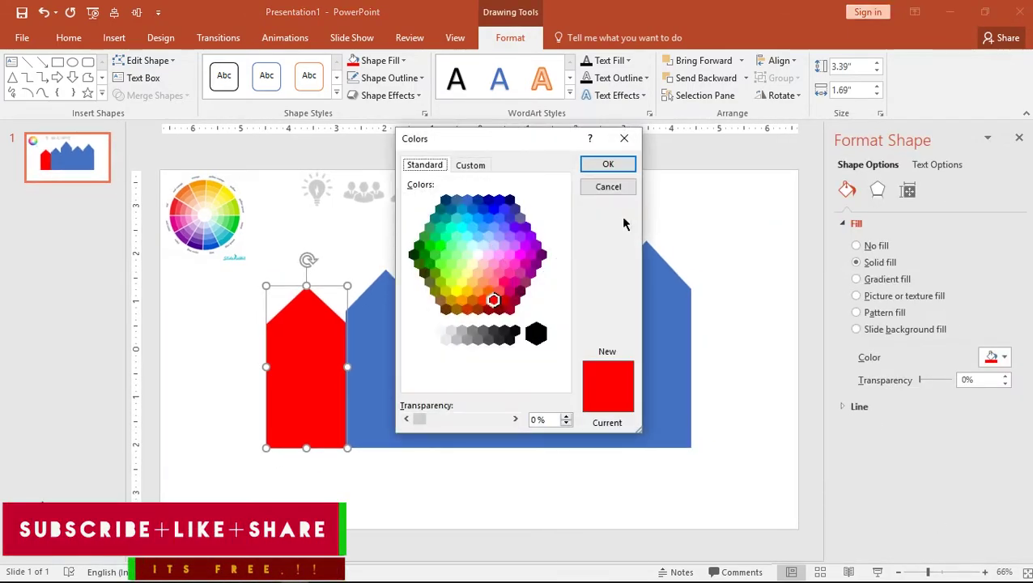
left_click(468, 166)
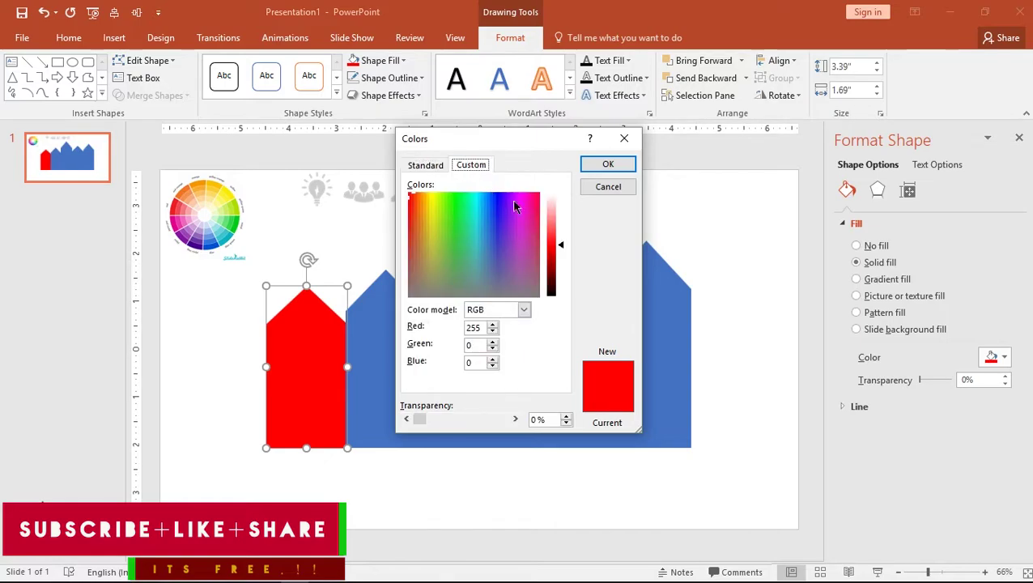
left_click(559, 256)
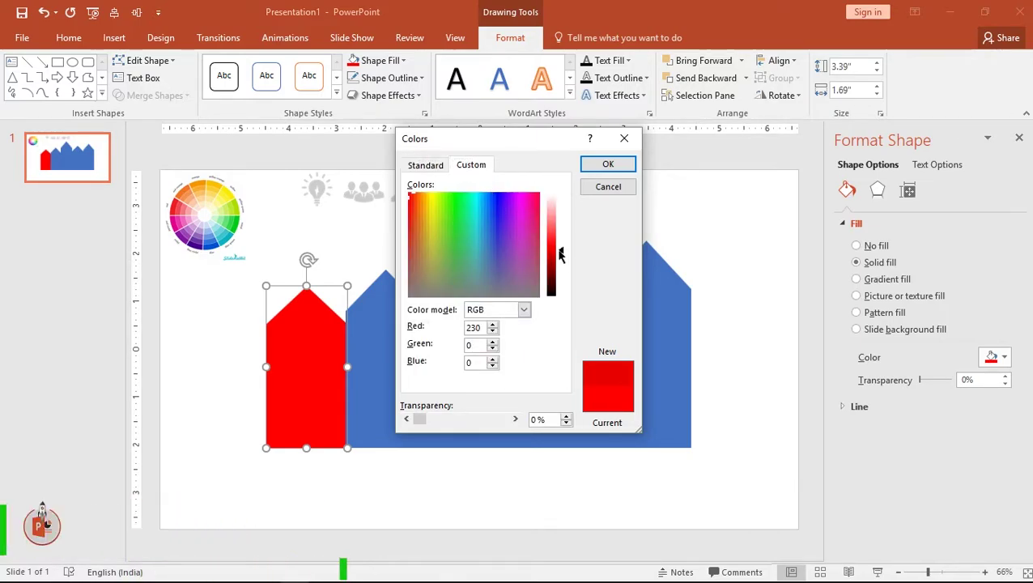
left_click(608, 164)
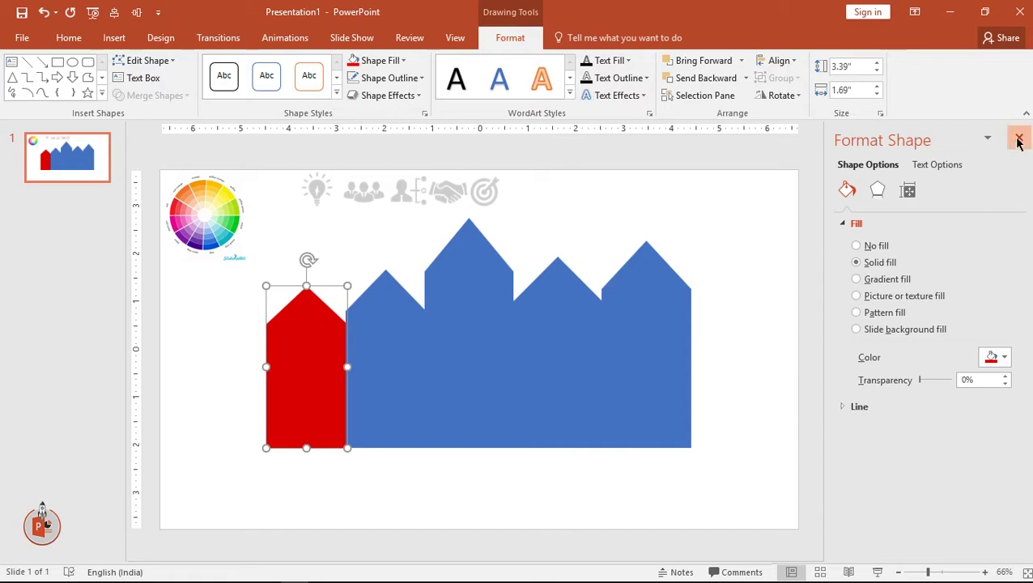
left_click(1018, 138)
left_click(865, 256)
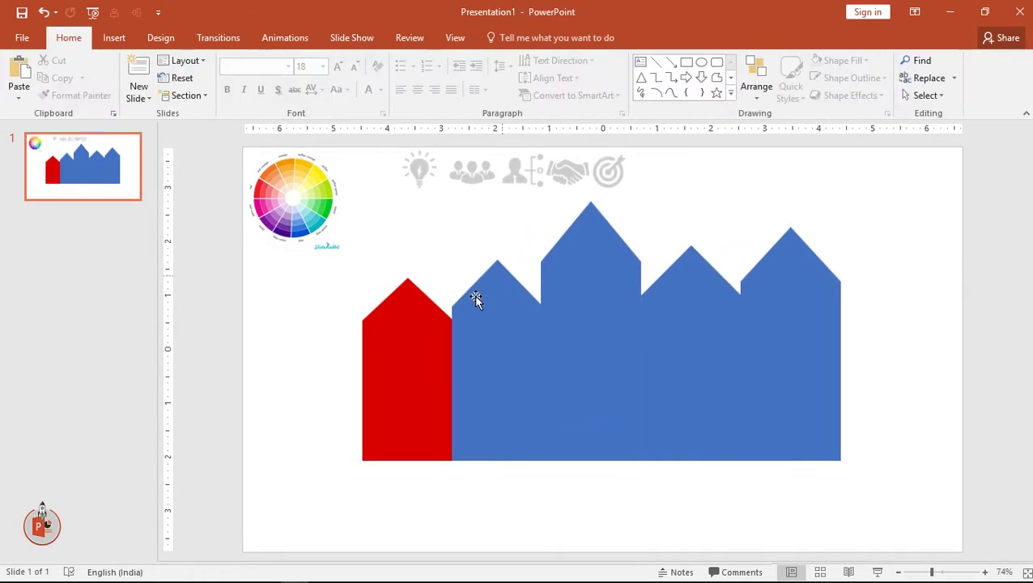
Eyedrop magenta and purple from the colour wheel onto the second and third columns.
left_click(467, 336)
left_click(510, 37)
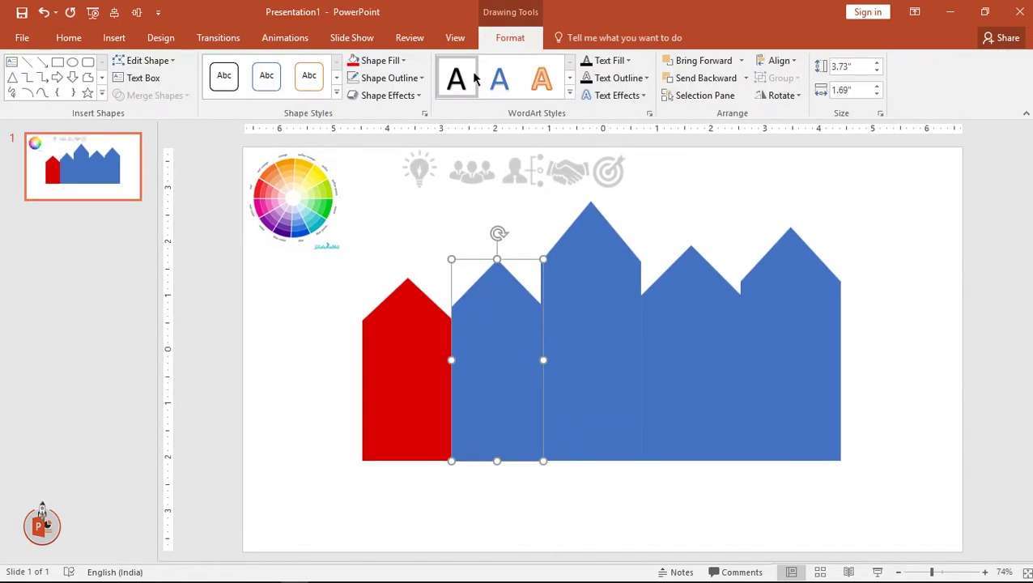
left_click(380, 60)
left_click(392, 263)
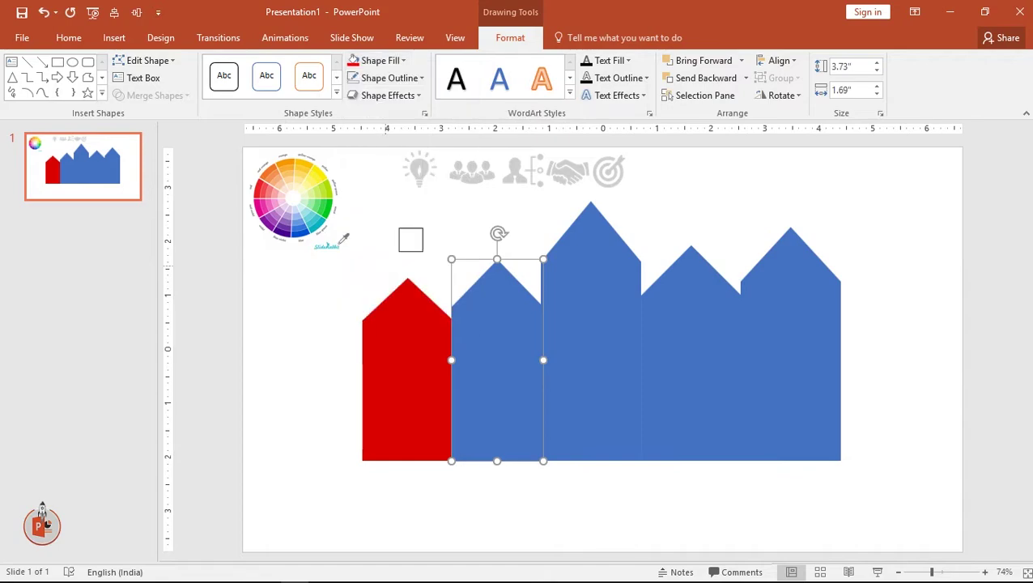
left_click(263, 204)
left_click(569, 314)
left_click(381, 60)
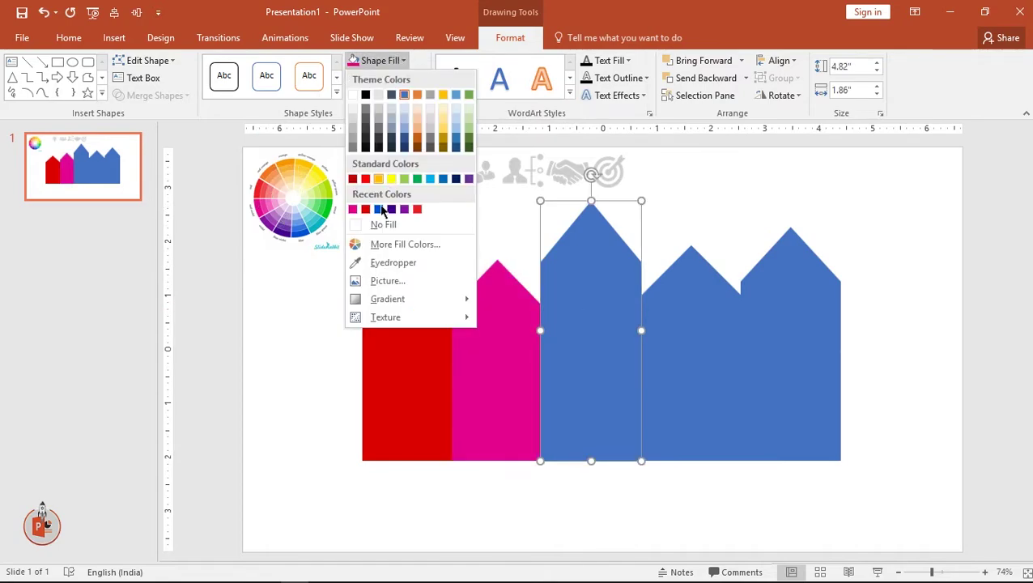
left_click(384, 261)
left_click(274, 219)
Eyedrop dark indigo and teal from the colour wheel onto the fourth and fifth columns.
left_click(680, 332)
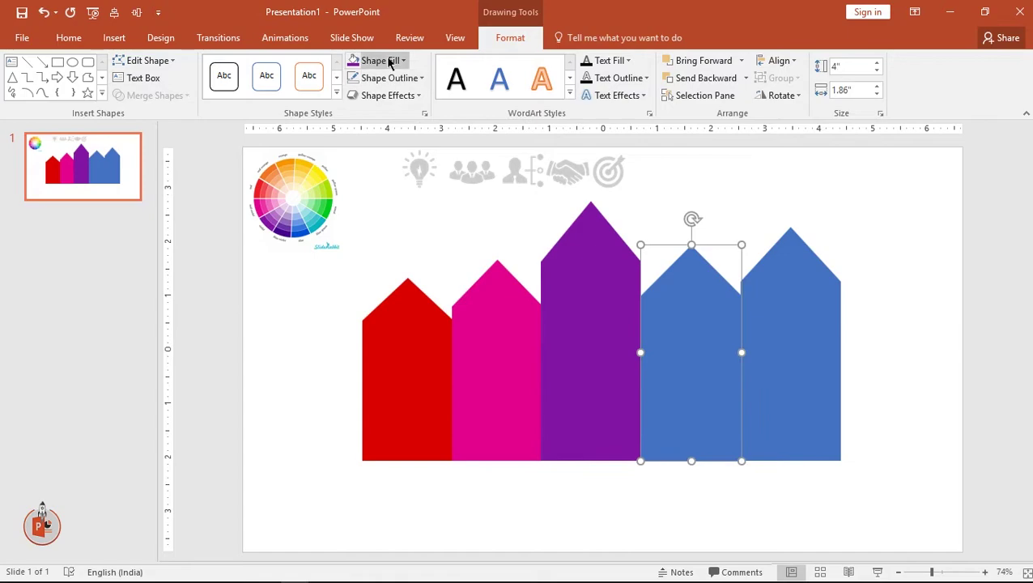
left_click(381, 61)
left_click(393, 262)
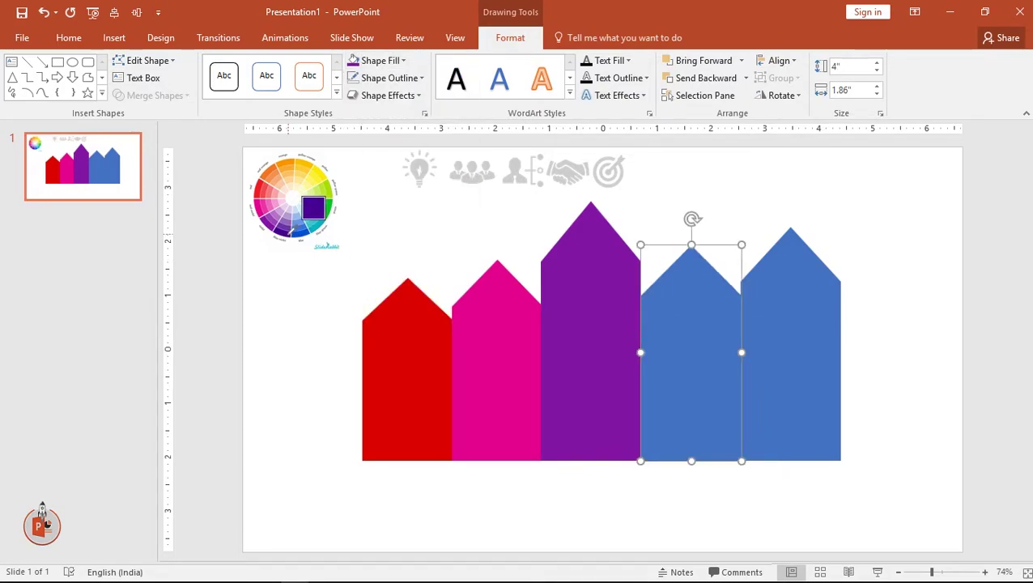
left_click(303, 220)
left_click(810, 301)
left_click(381, 61)
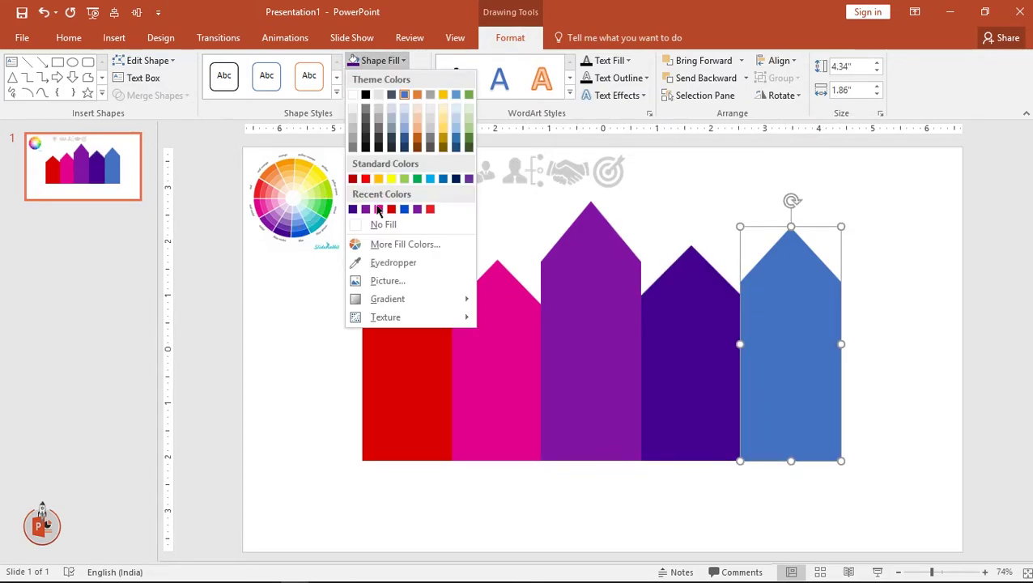
left_click(384, 262)
left_click(330, 214)
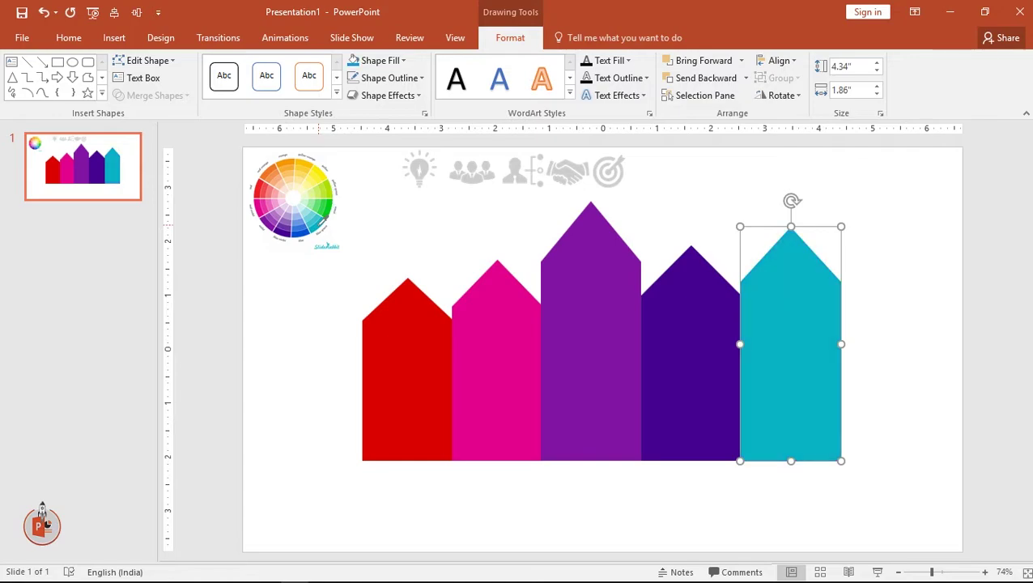
left_click(918, 246)
Apply an outer shadow preset (60% transparency, 4 pt blur, 3 pt distance) to all five columns.
left_click(415, 351)
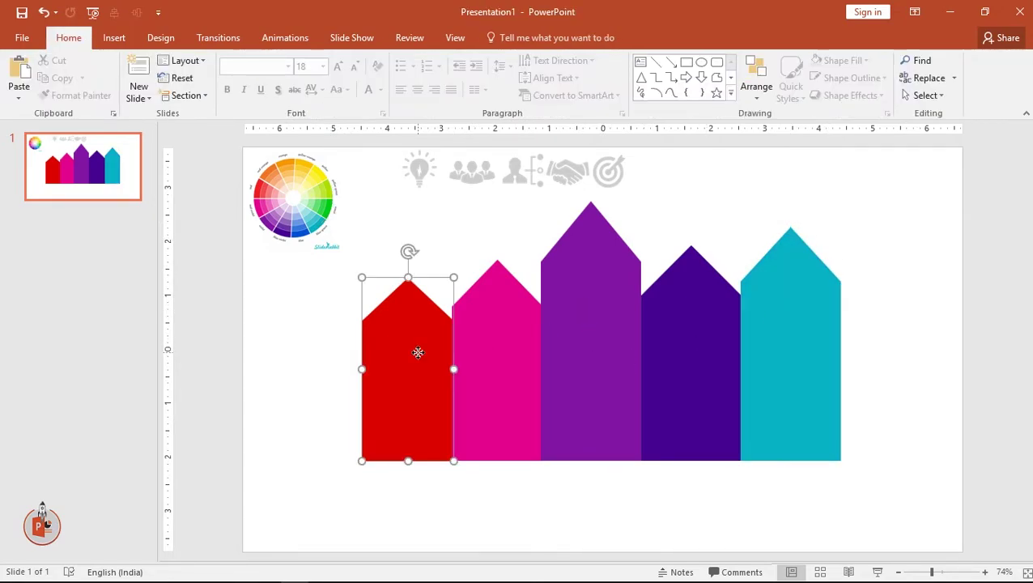
left_click(492, 336, "shift")
left_click(613, 316, "shift")
left_click(694, 326, "shift")
left_click(788, 316, "shift")
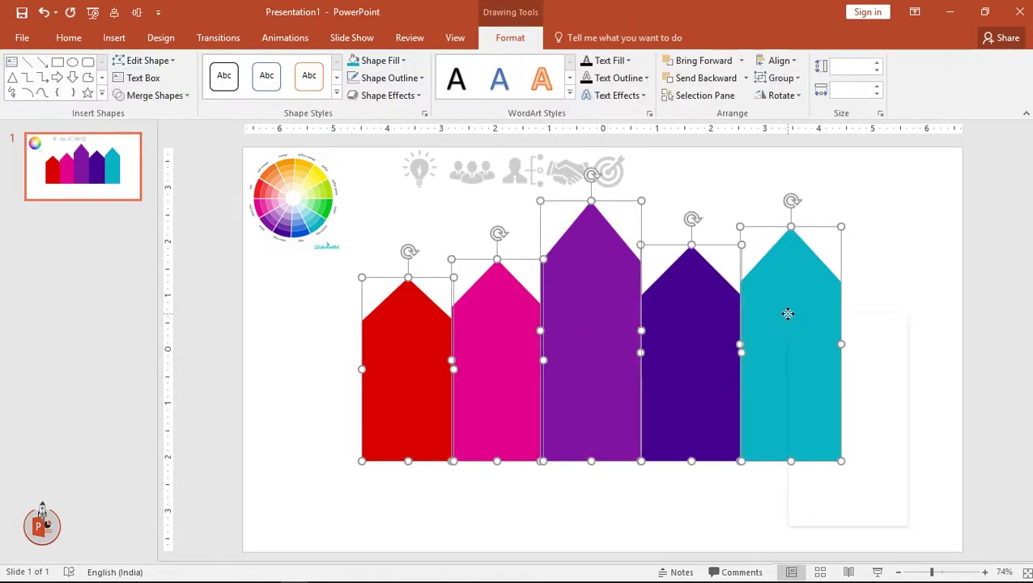
left_click(801, 514)
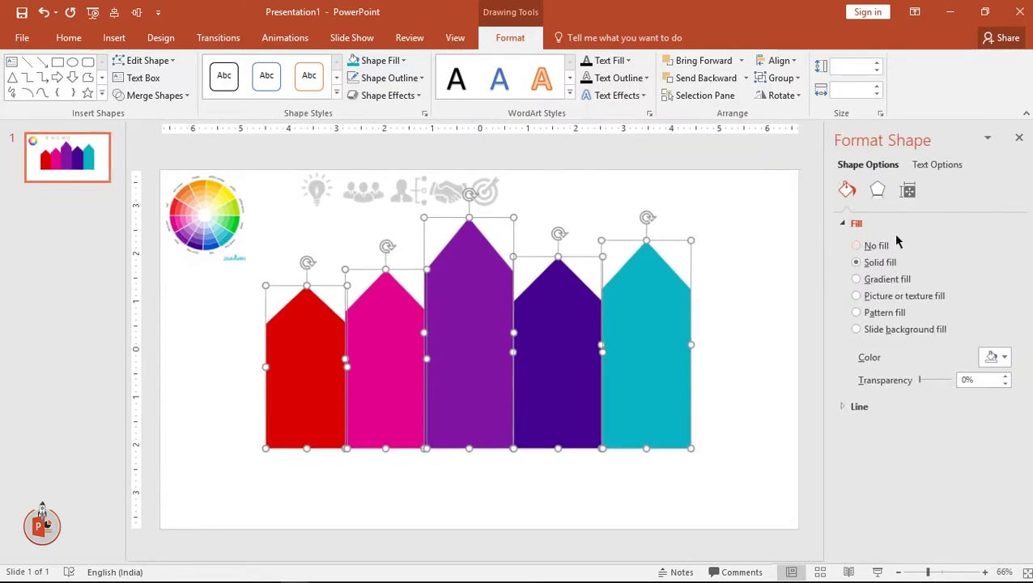
left_click(877, 190)
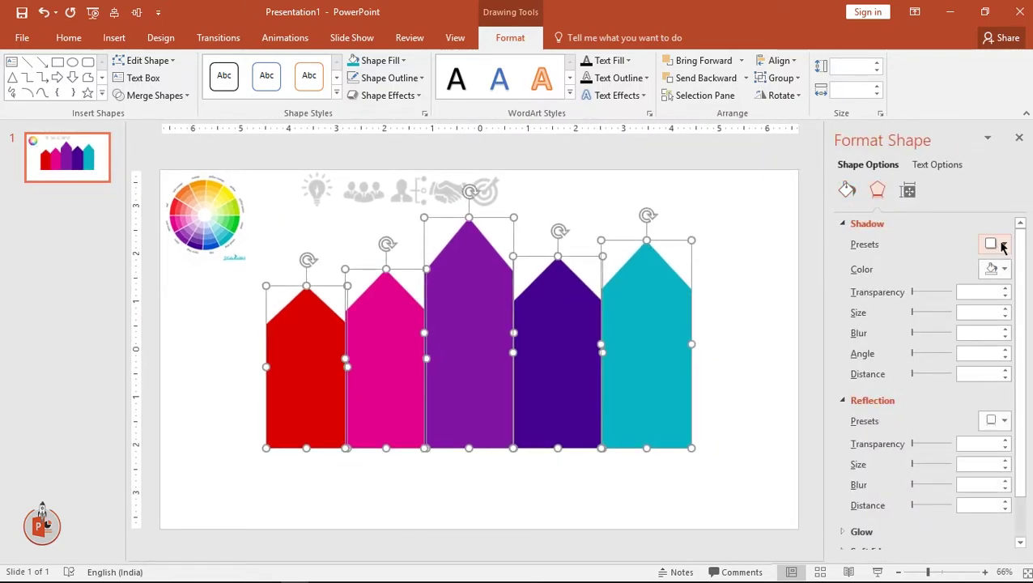
left_click(1002, 246)
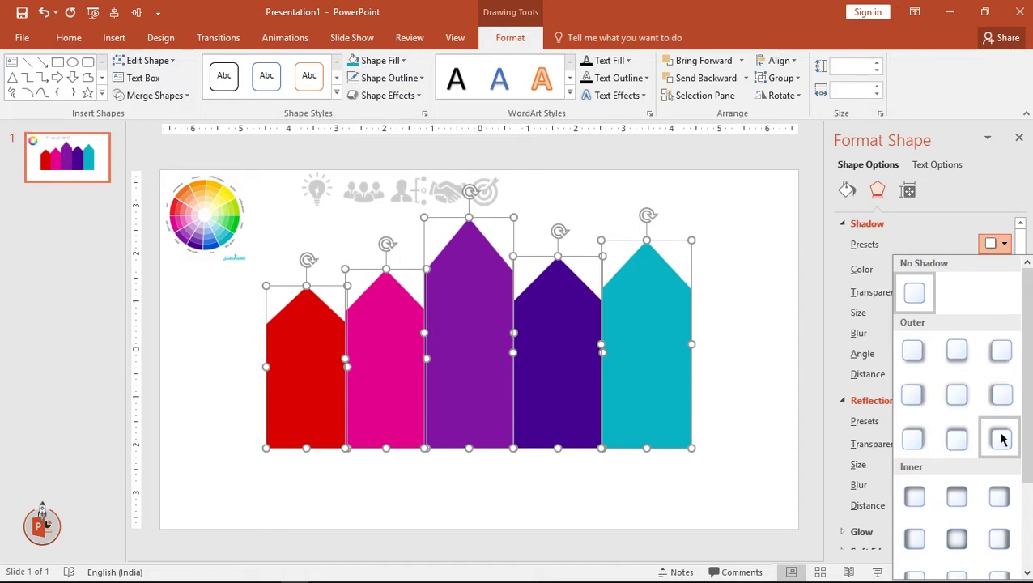
left_click(1002, 439)
Close the Format Background pane and reselect the red column.
left_click(771, 318)
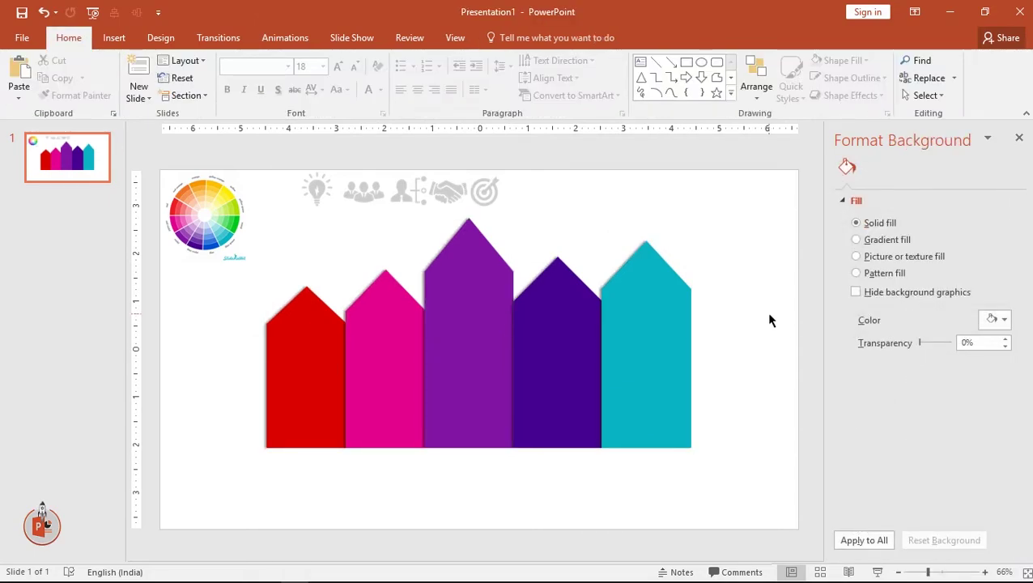
left_click(1018, 138)
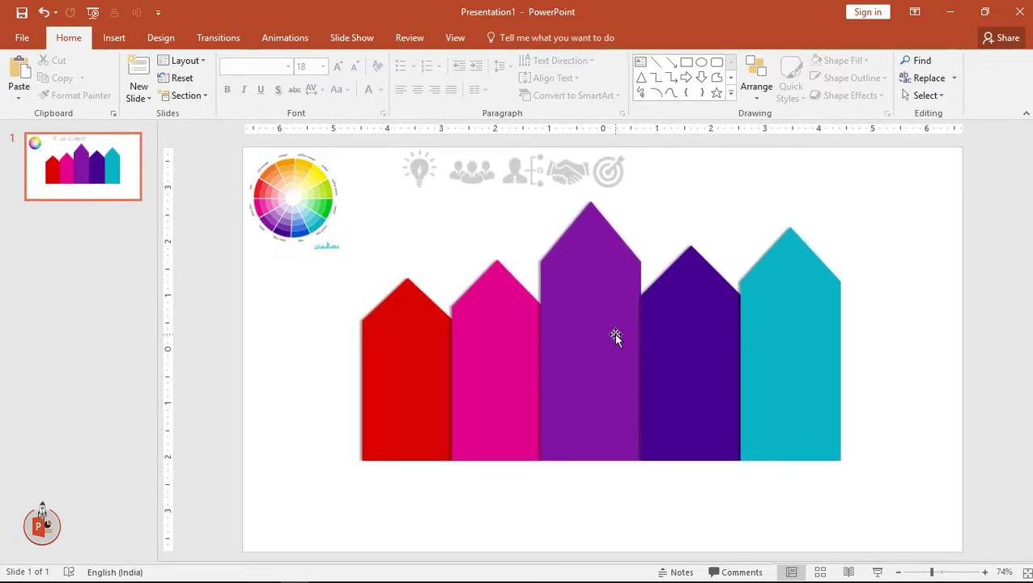
left_click(411, 351)
left_click(495, 353, "shift")
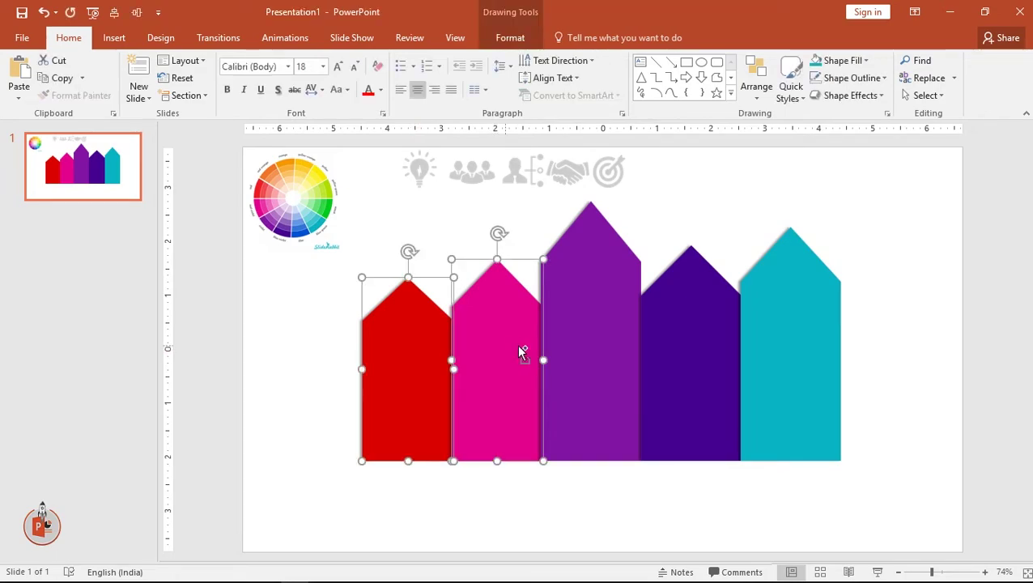
left_click(459, 465)
left_click(406, 365)
right_click(407, 372)
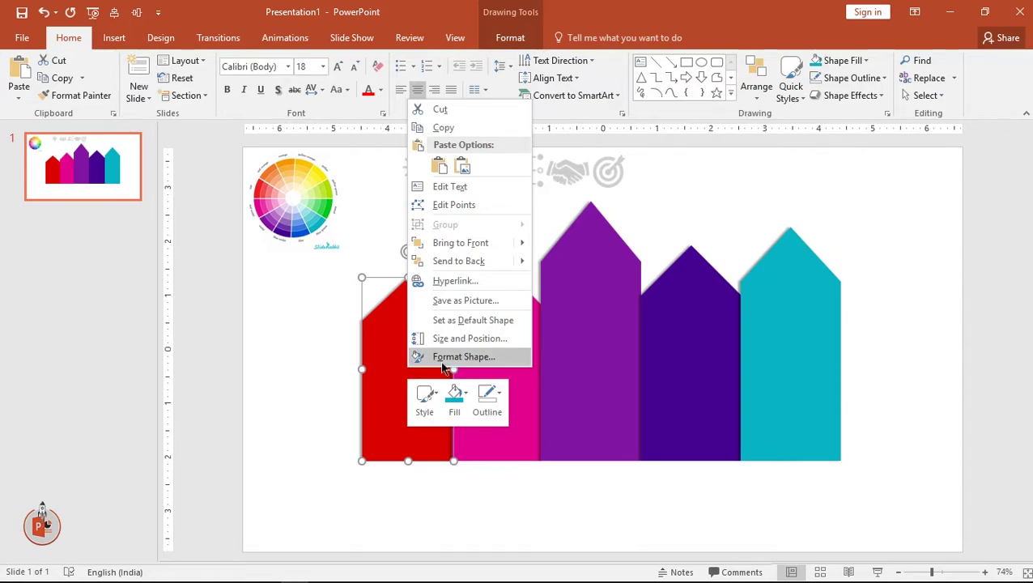
left_click(438, 403)
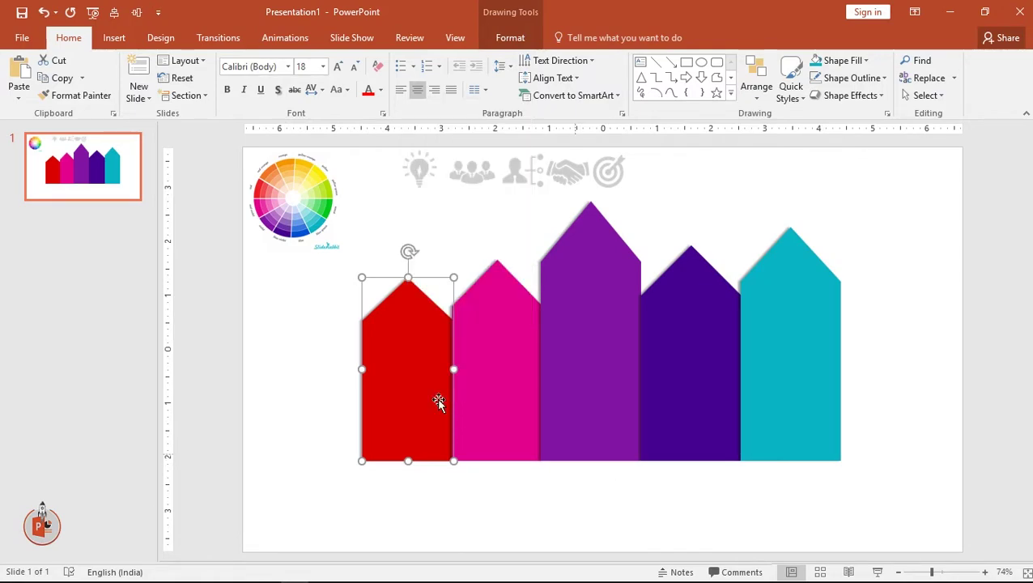
Select all five columns and open Format Shape for them together.
left_click(520, 387, "shift")
left_click(601, 381, "shift")
left_click(686, 374, "shift")
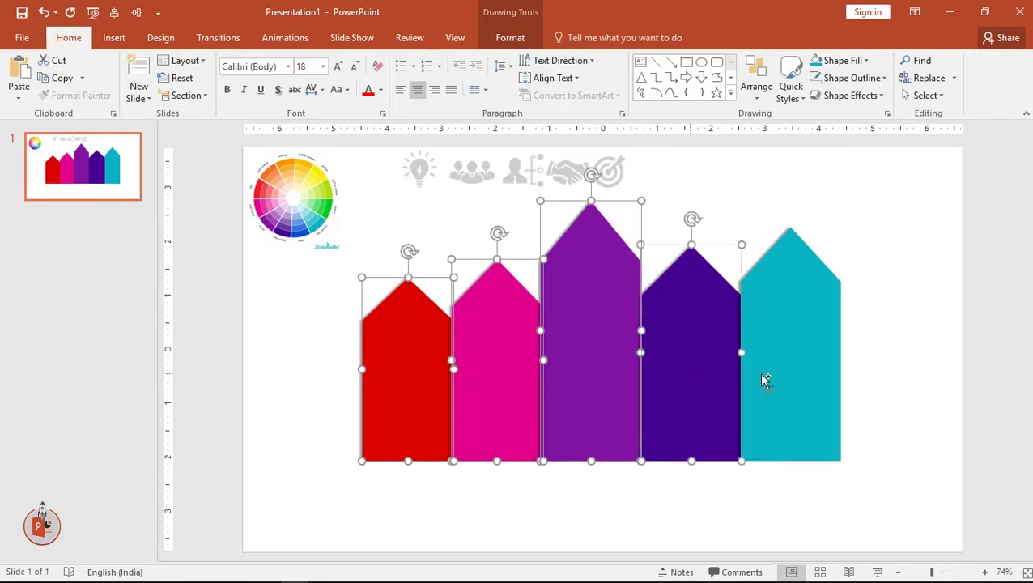
left_click(797, 377, "shift")
right_click(793, 370)
left_click(815, 365)
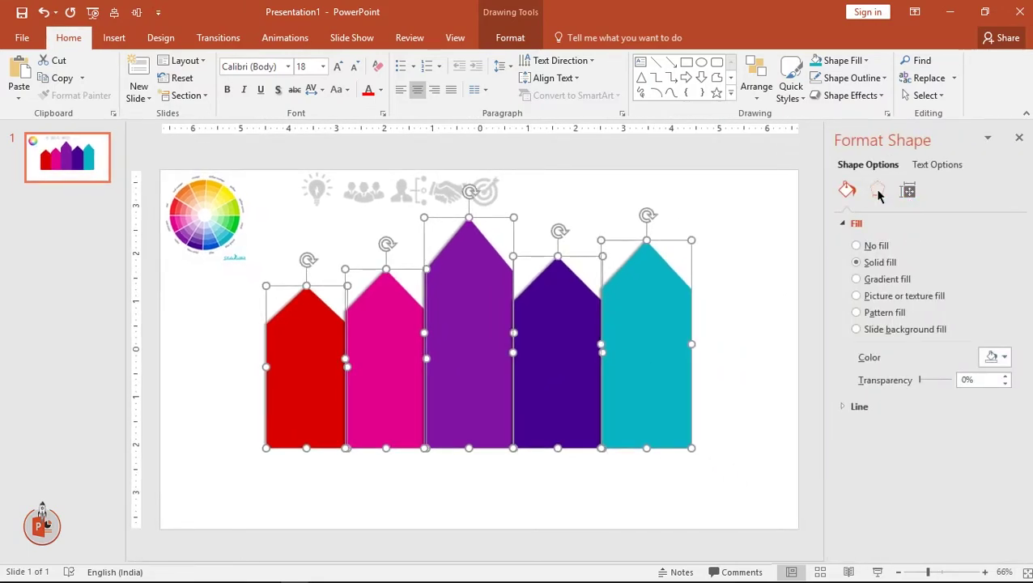
Apply the Half Reflection Touching preset and shrink the reflection size to 19%.
left_click(877, 191)
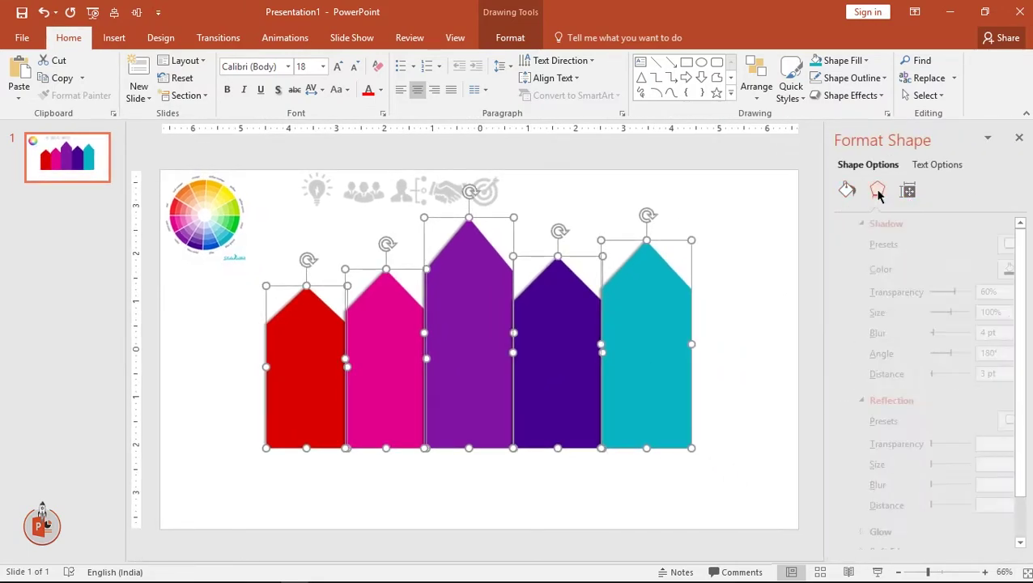
left_click_drag(1021, 322, 1022, 375)
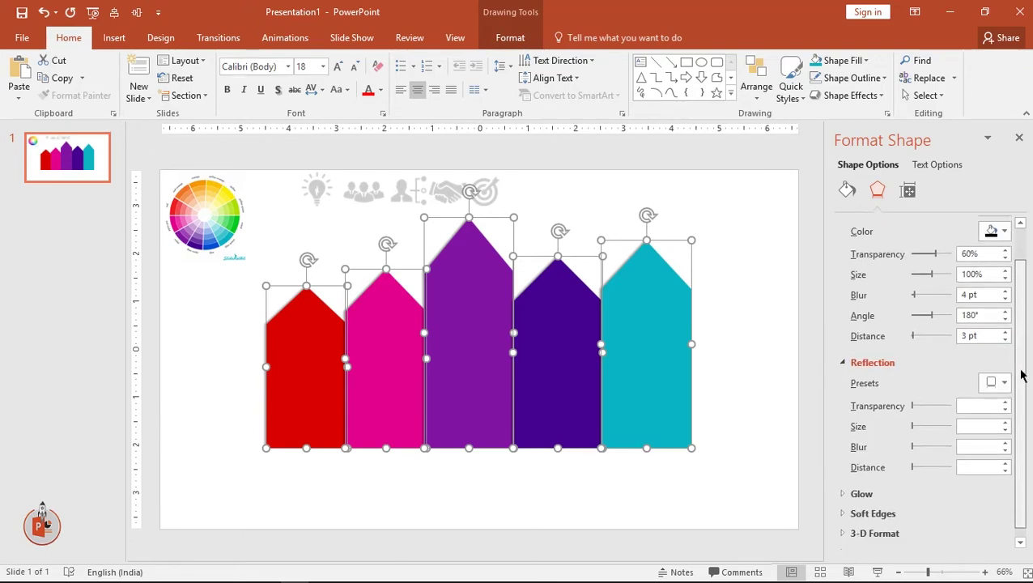
left_click(1004, 373)
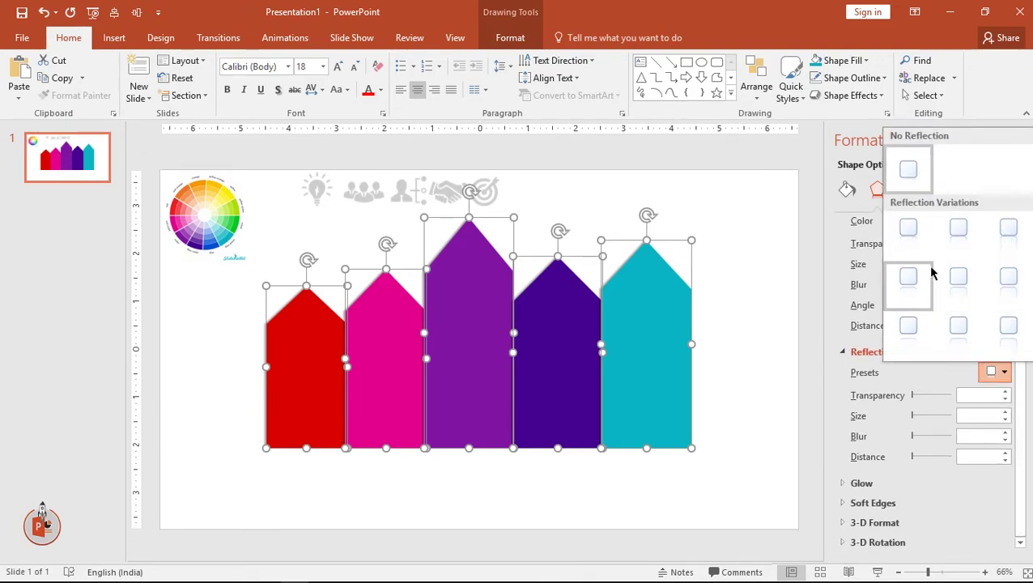
left_click(955, 234)
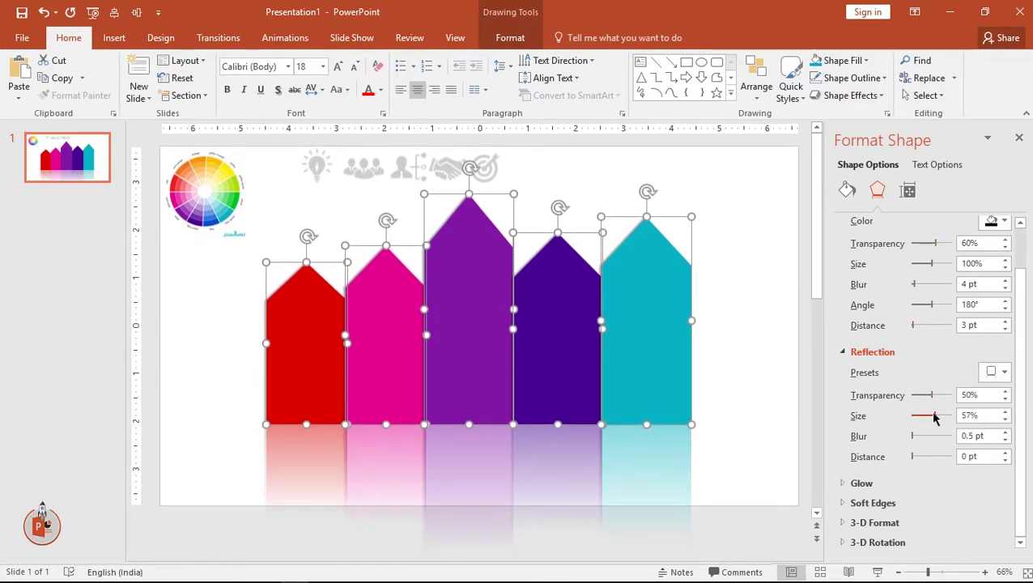
left_click_drag(917, 421, 920, 421)
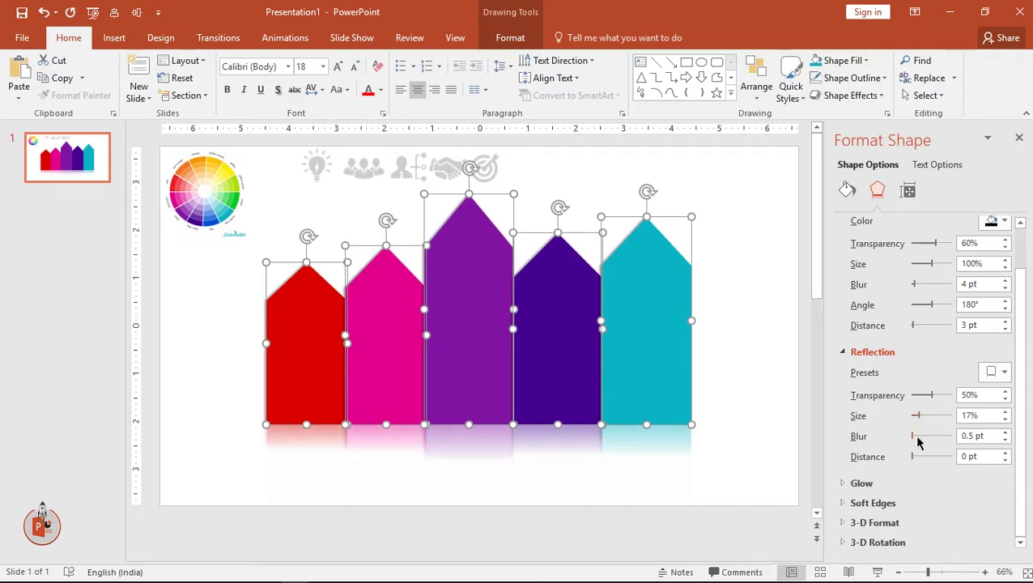
Set the reflection blur to 10 pt and its distance to 10 pt.
left_click(1004, 453)
left_click(1004, 454)
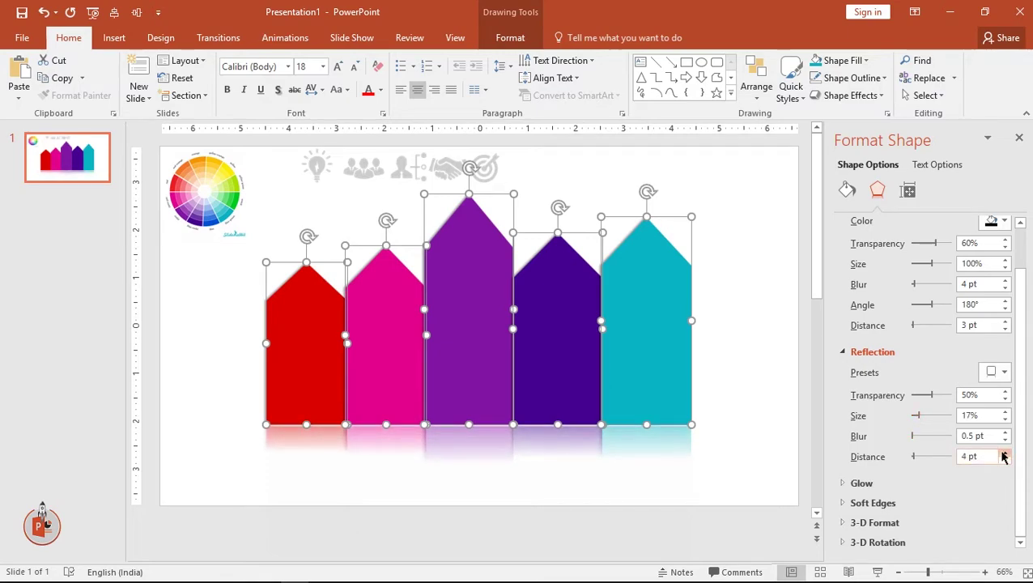
left_click(1004, 454)
left_click(1004, 453)
left_click(1004, 453)
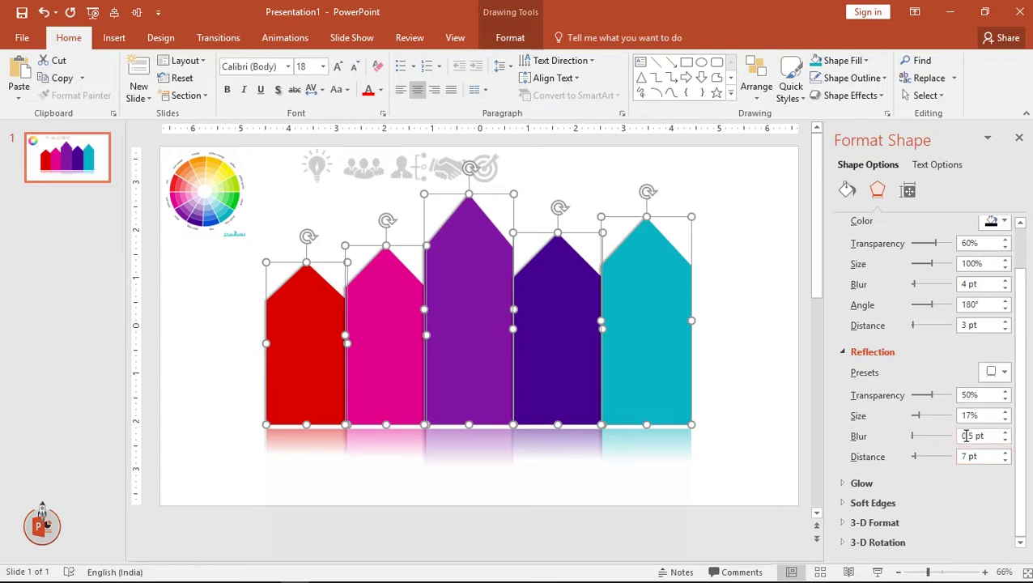
left_click_drag(915, 437, 925, 439)
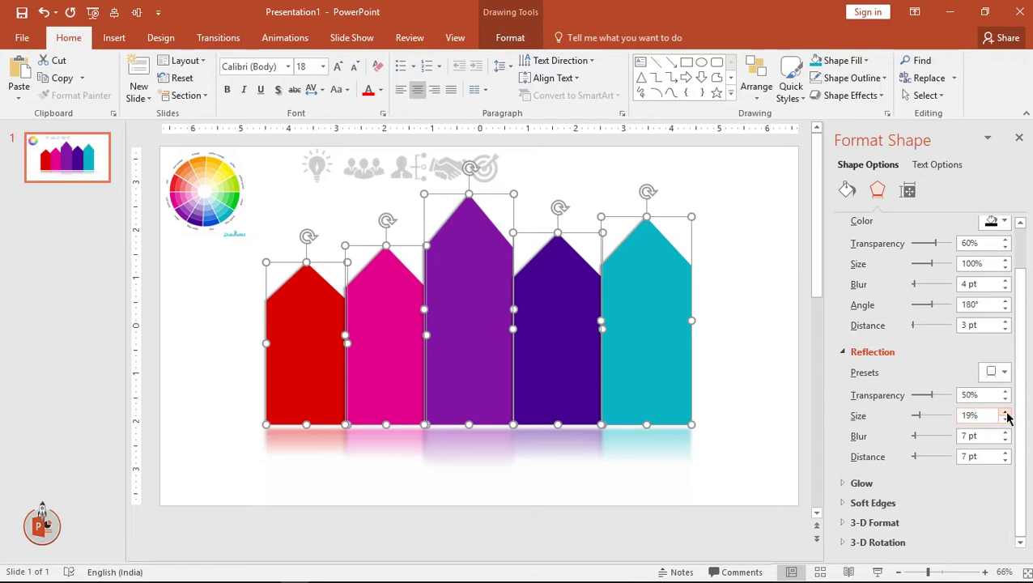
left_click(1004, 453)
left_click(1004, 454)
left_click(1004, 453)
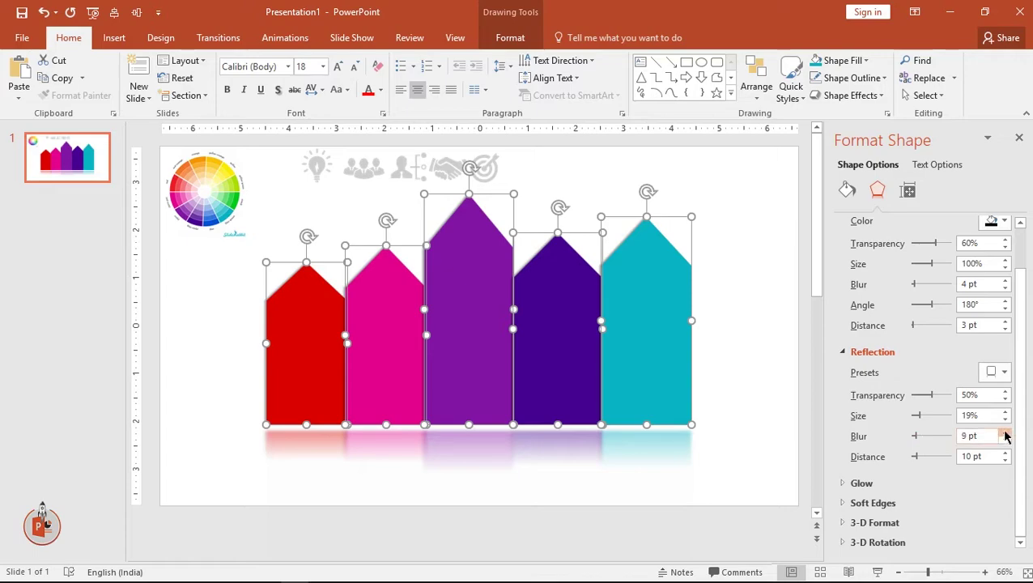
left_click(1018, 140)
left_click(888, 350)
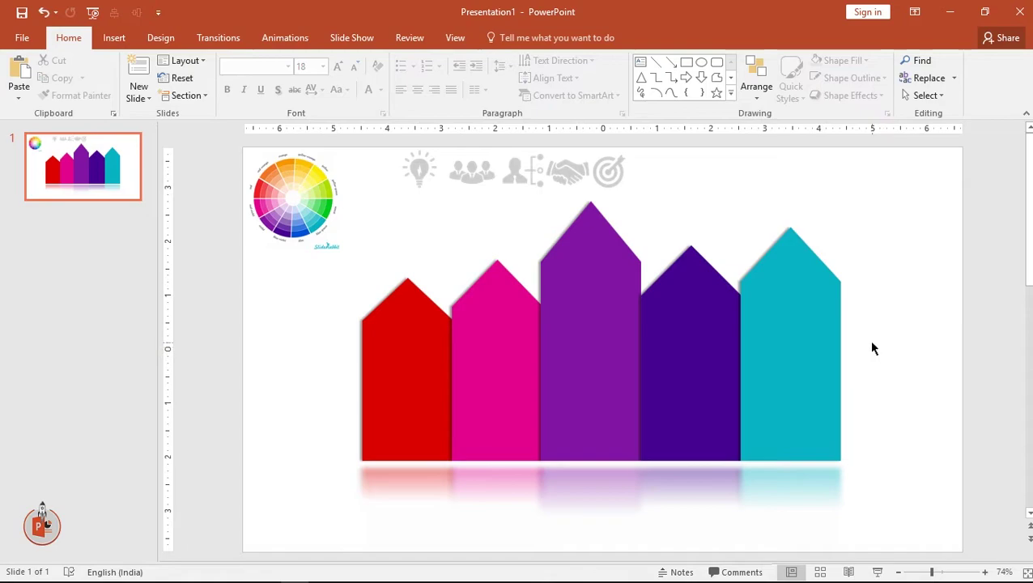
Draw a thin rectangle bar, 0.34" by 8.87", along the base of the five columns.
left_click(113, 38)
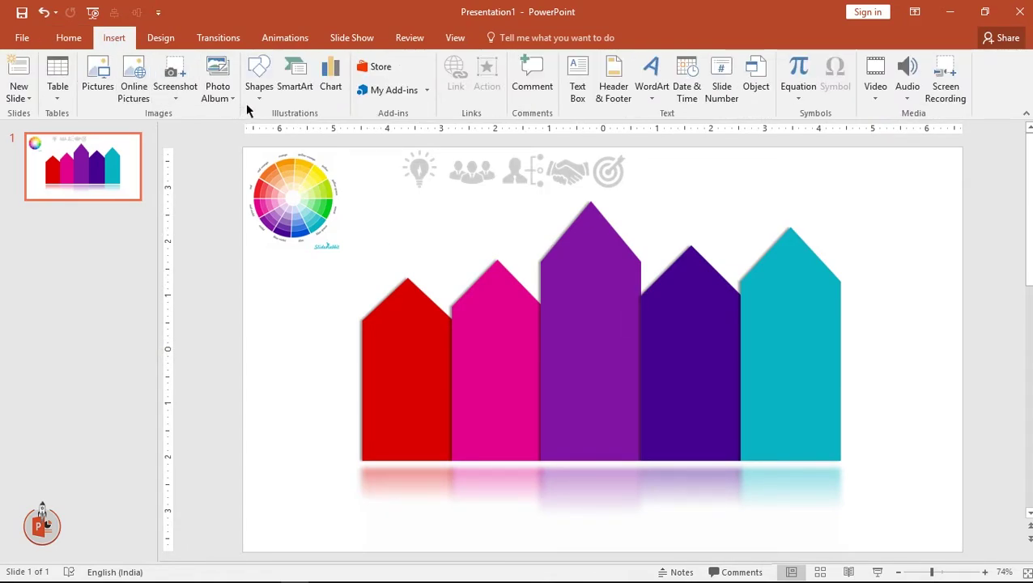
left_click(259, 81)
left_click(301, 132)
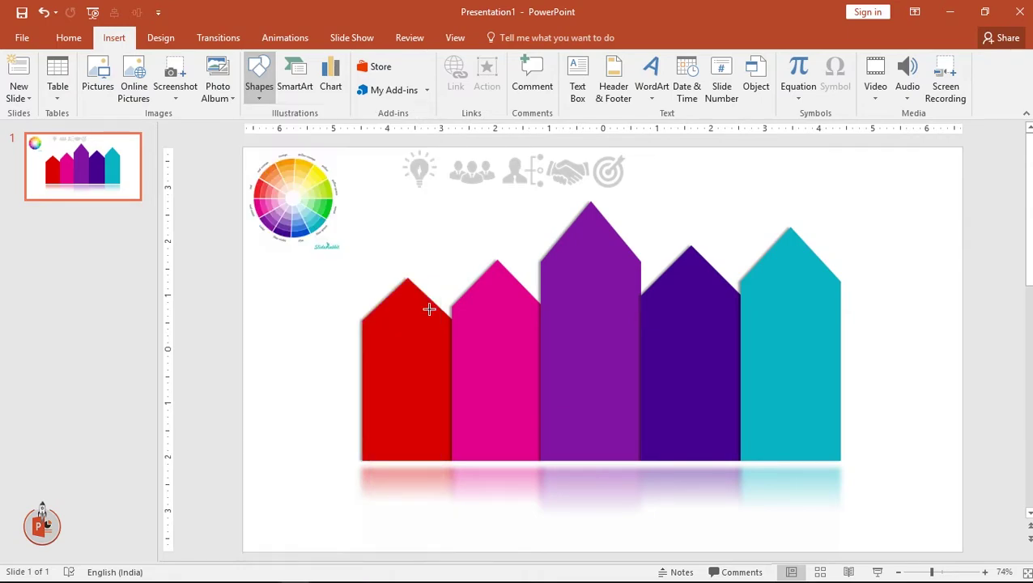
left_click_drag(361, 453, 839, 468)
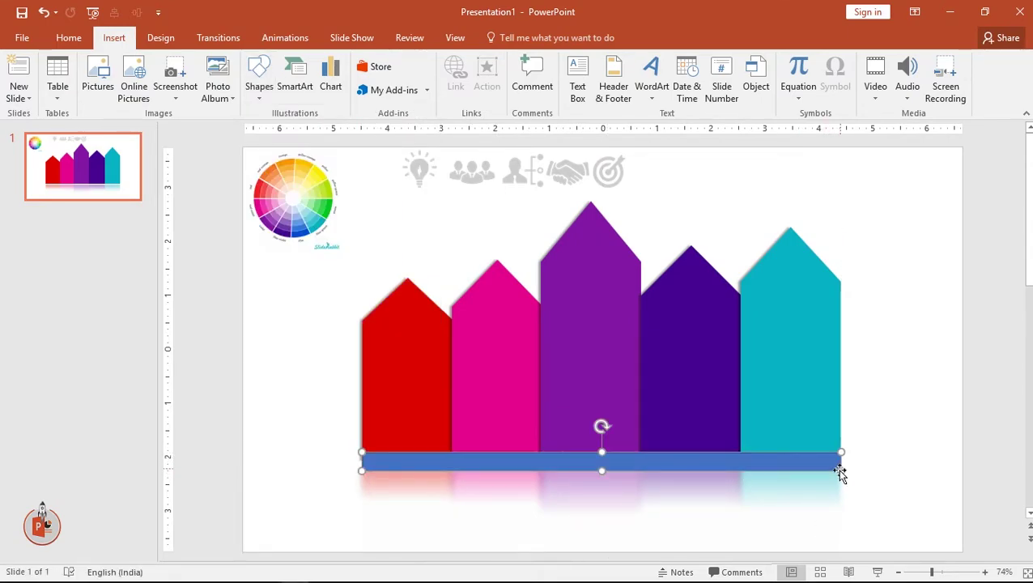
left_click(906, 464)
Set the base bar's Shape Outline to No Outline.
left_click(764, 465)
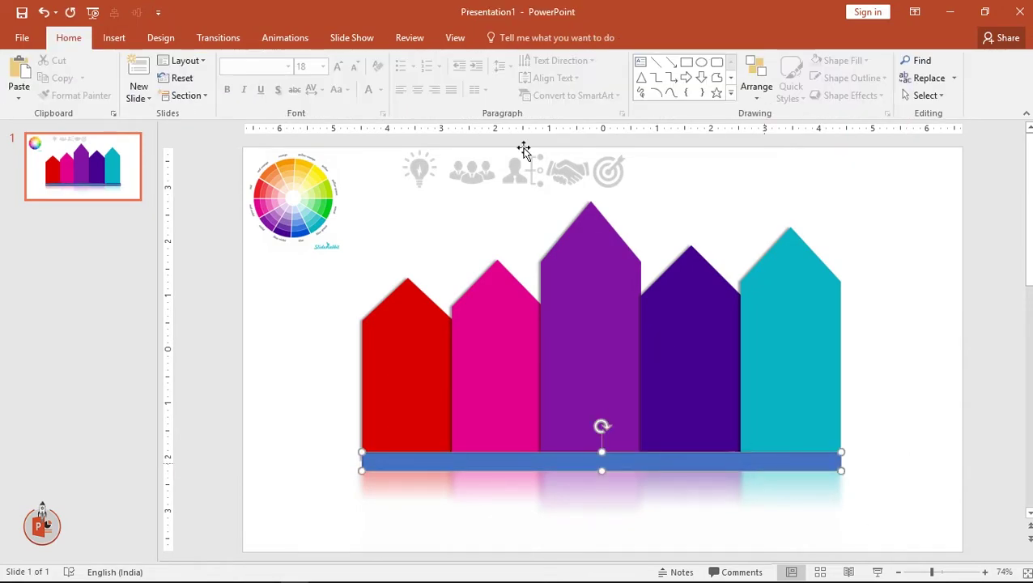
left_click(510, 37)
left_click(413, 78)
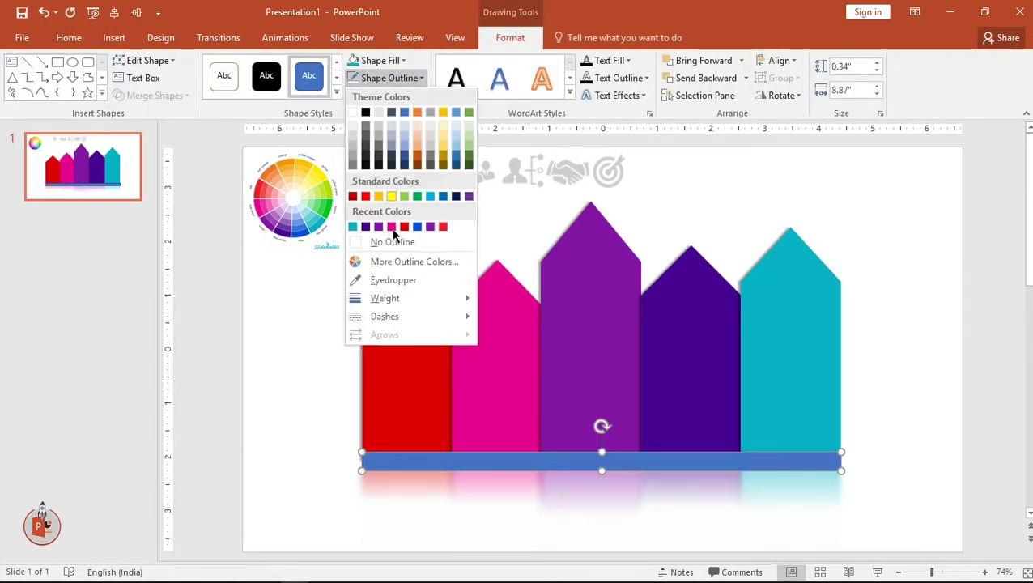
left_click(389, 239)
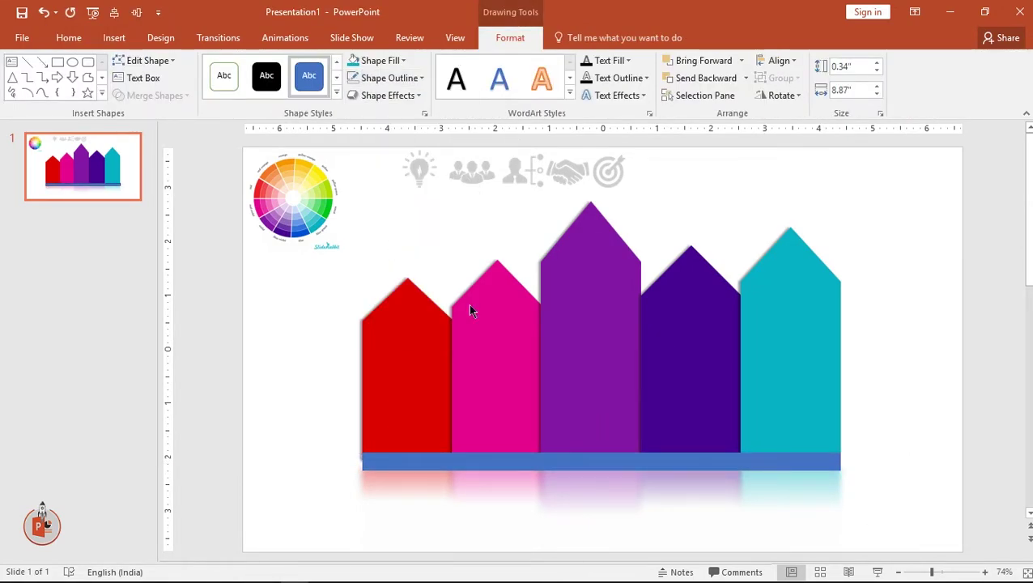
right_click(555, 467)
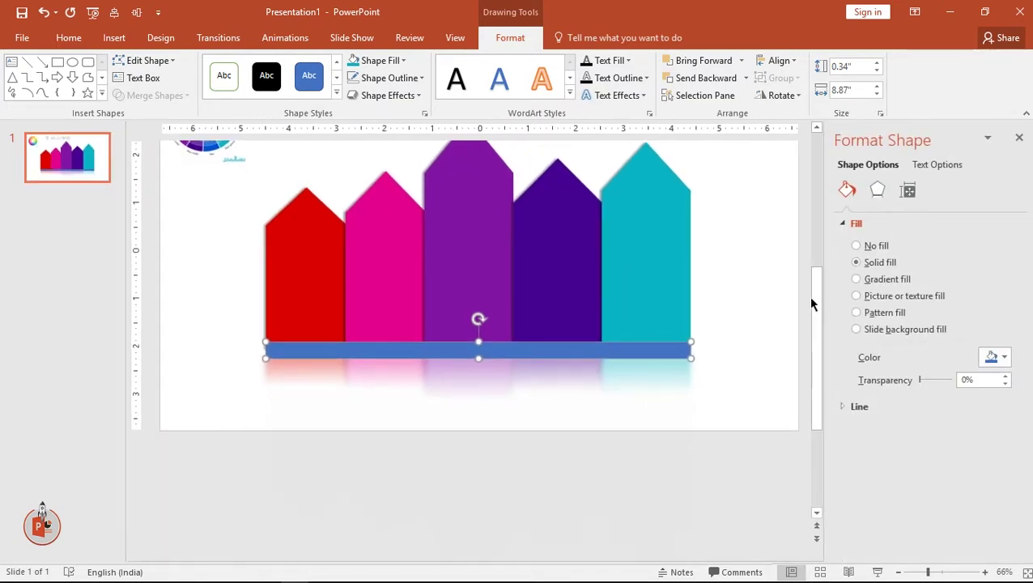
Give the bar a two-stop gradient fill running from black to white.
left_click(875, 278)
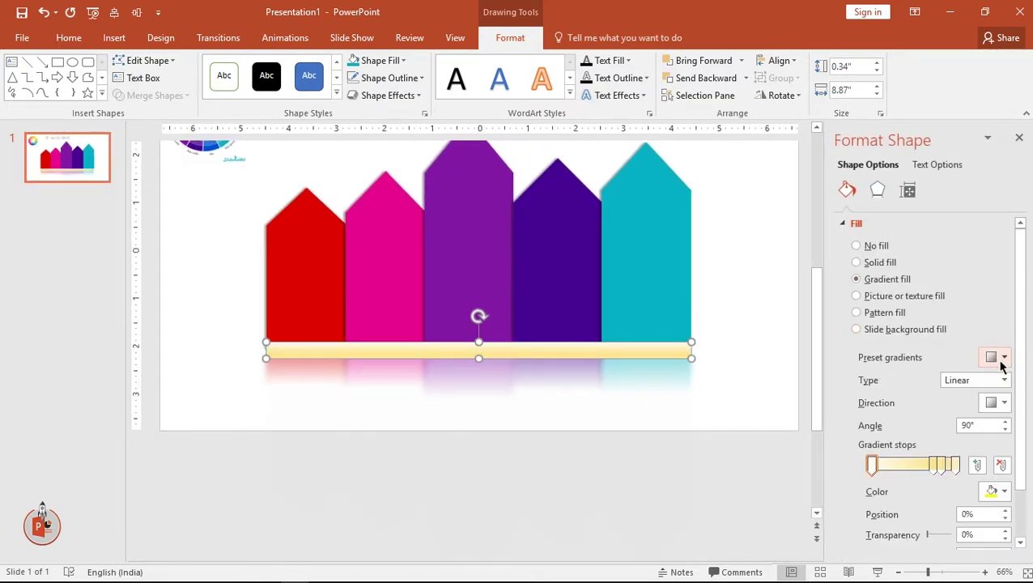
left_click(935, 467)
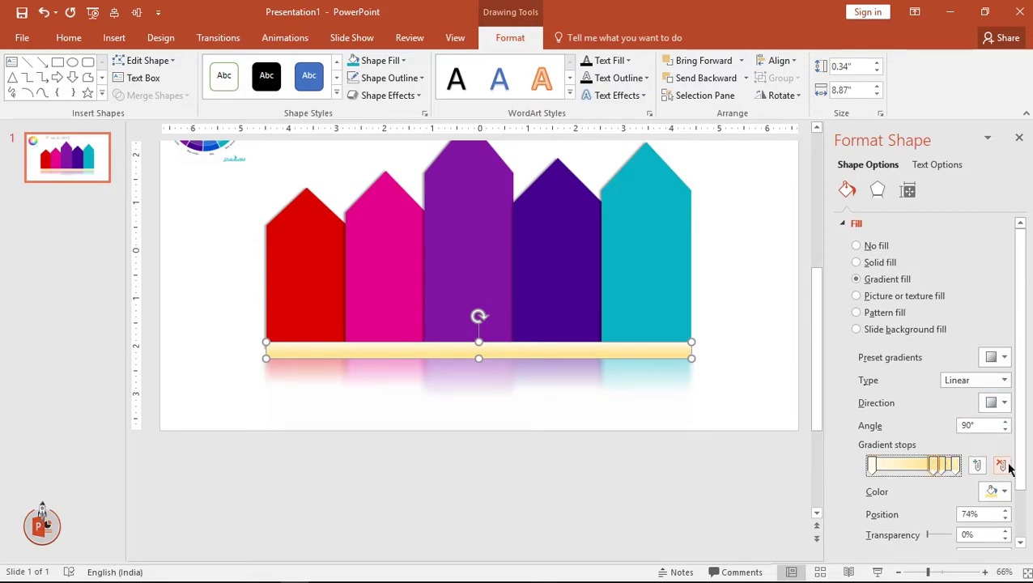
left_click(1001, 467)
left_click(941, 463)
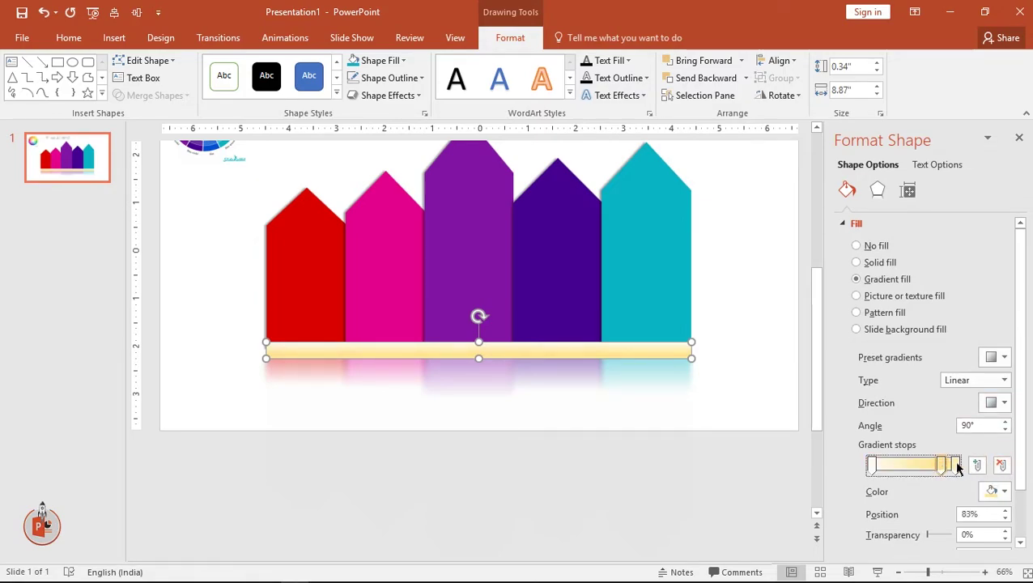
left_click(1002, 464)
left_click(873, 466)
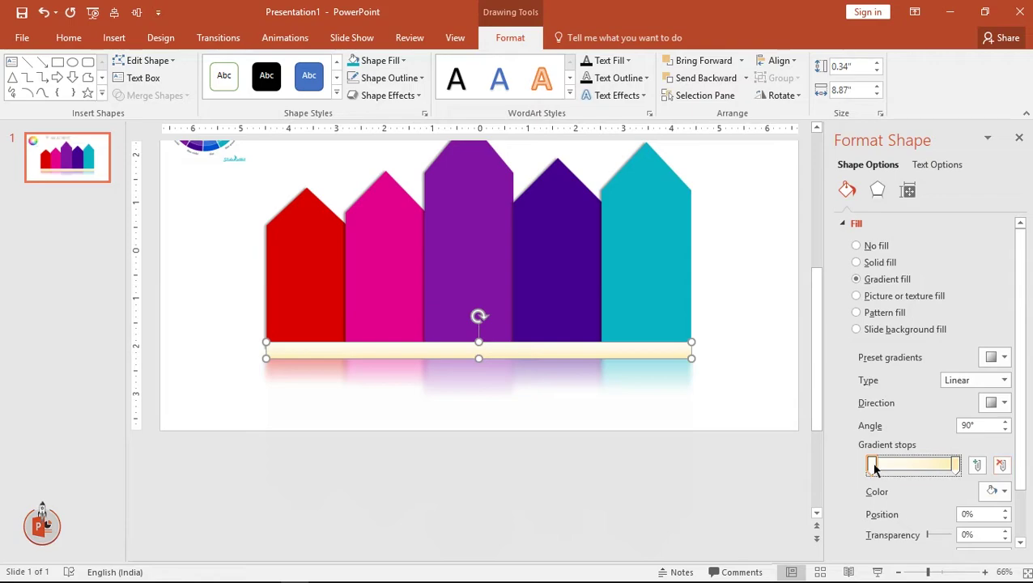
left_click(995, 493)
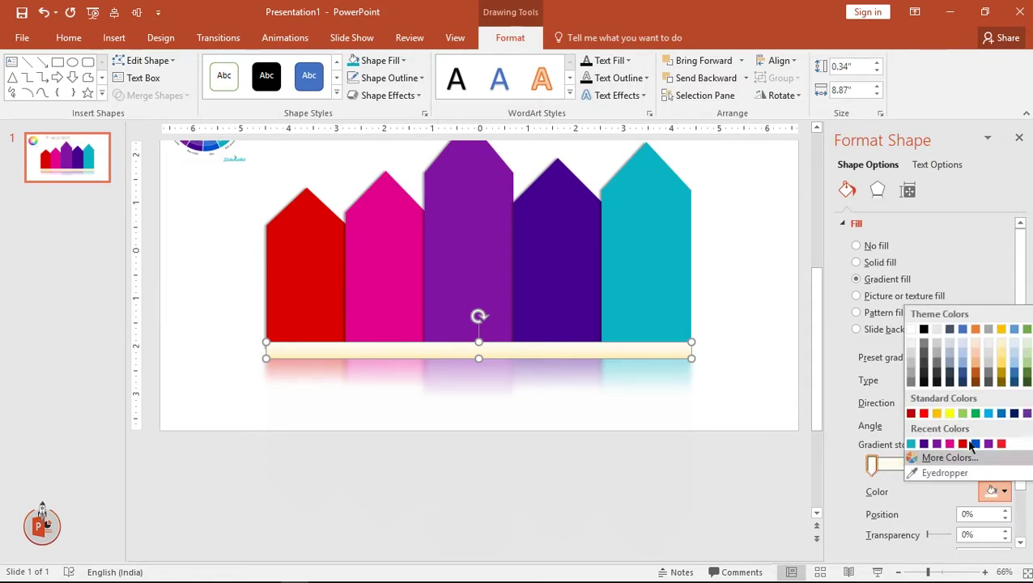
left_click(924, 377)
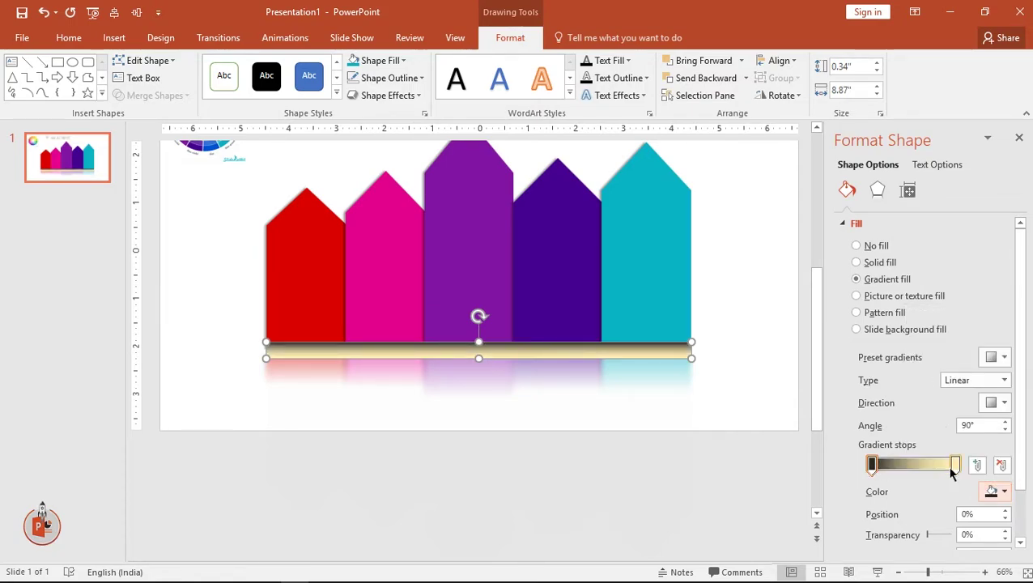
left_click(955, 466)
left_click(999, 491)
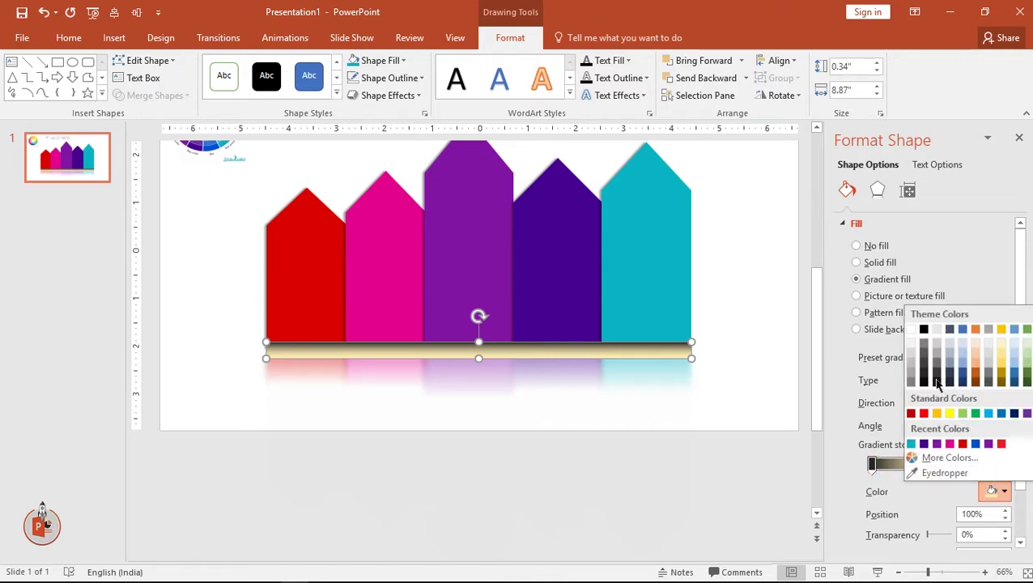
left_click(912, 329)
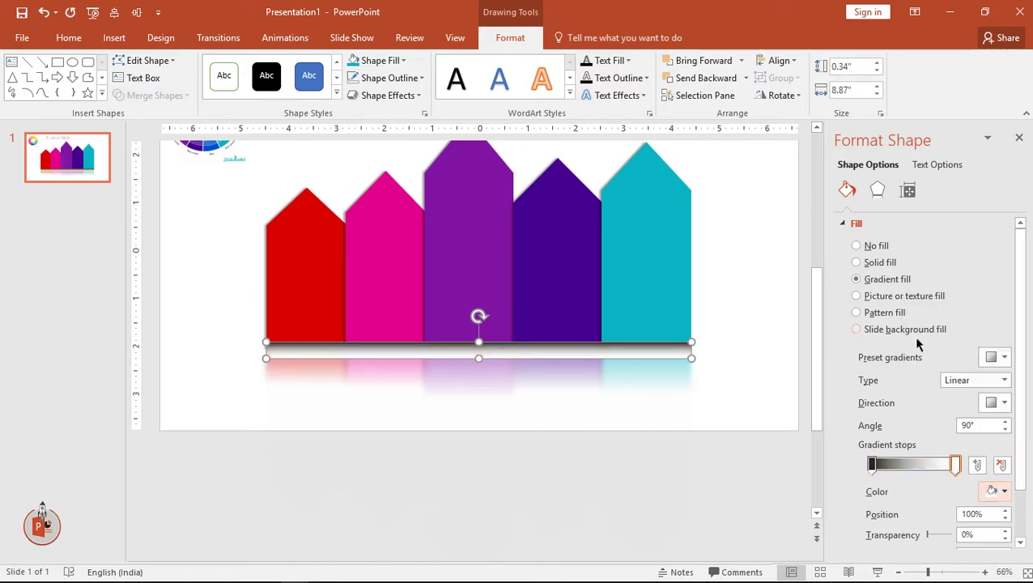
Make it a Path gradient with a wide dark centre and a fully transparent end stop.
left_click(1003, 402)
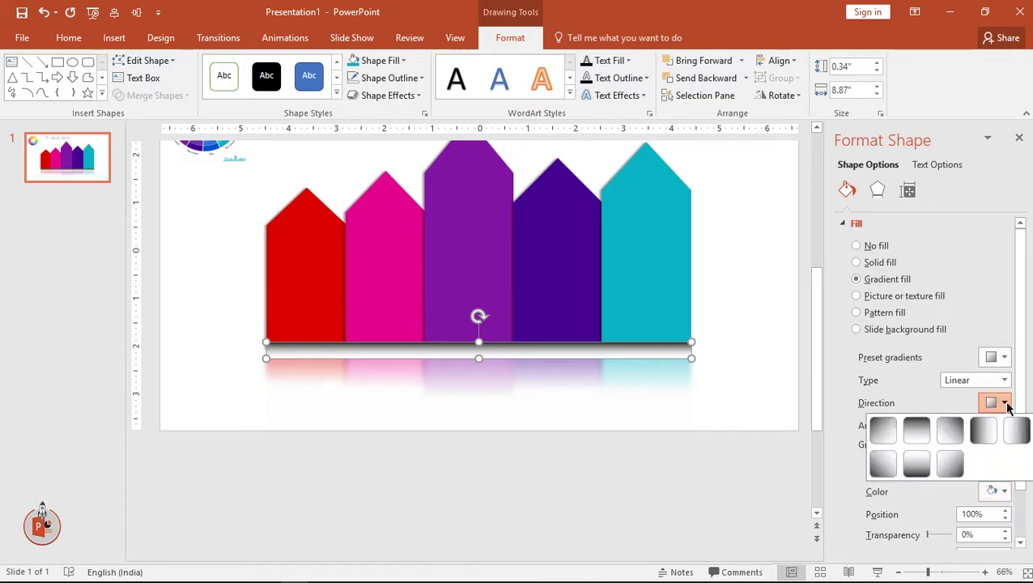
left_click(1003, 403)
left_click(1003, 381)
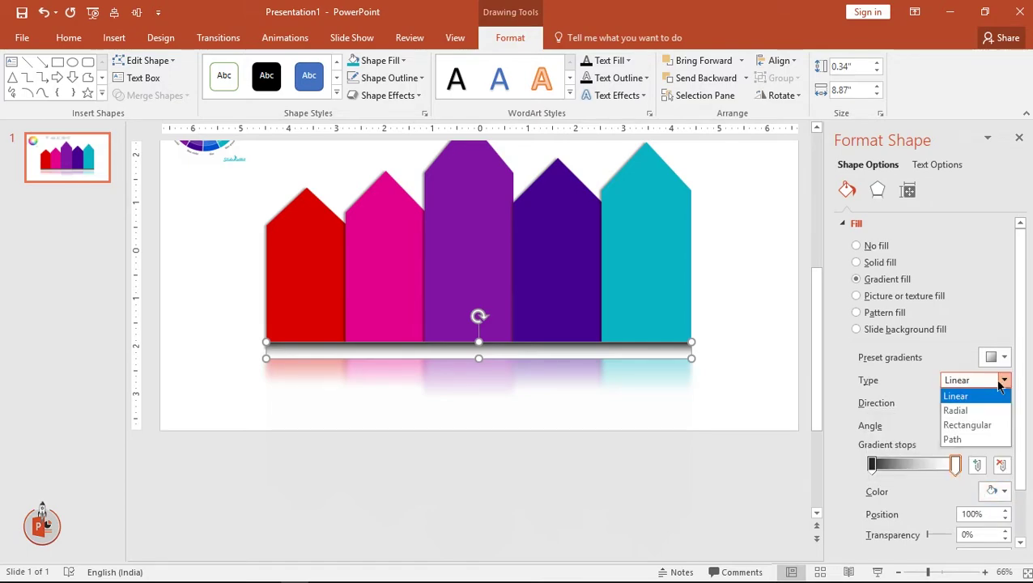
left_click(956, 438)
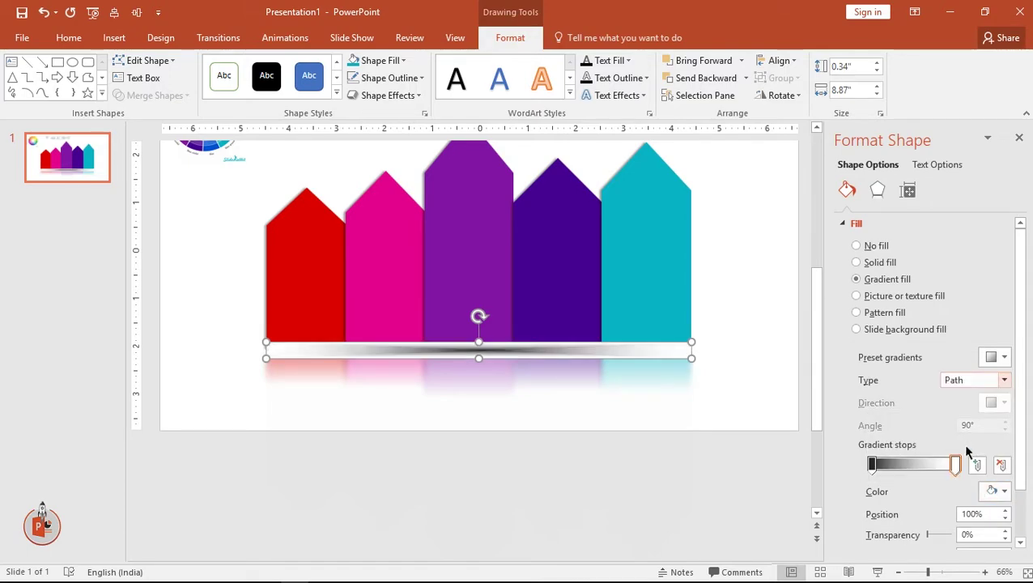
left_click_drag(873, 466, 905, 468)
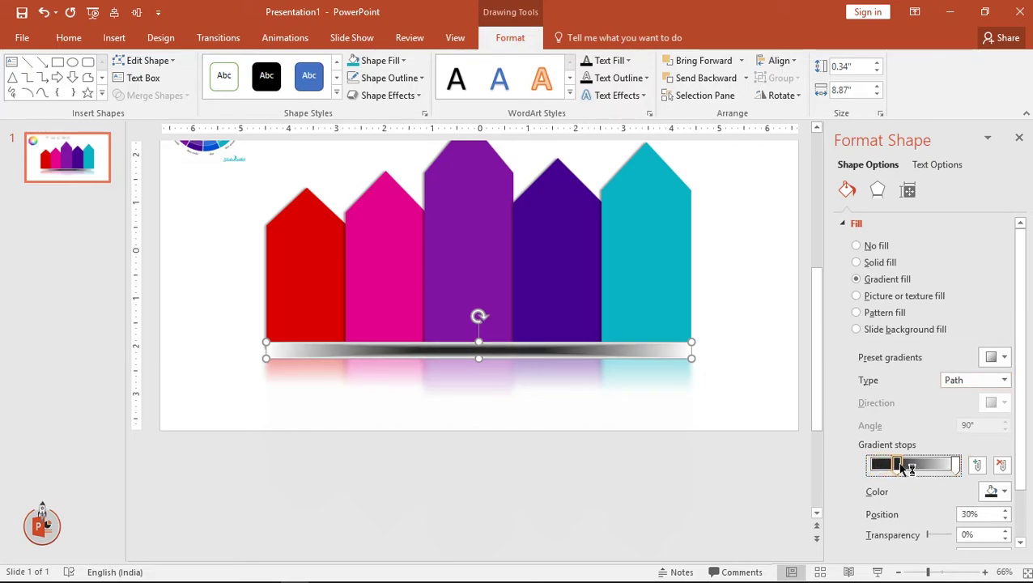
left_click_drag(904, 468, 924, 468)
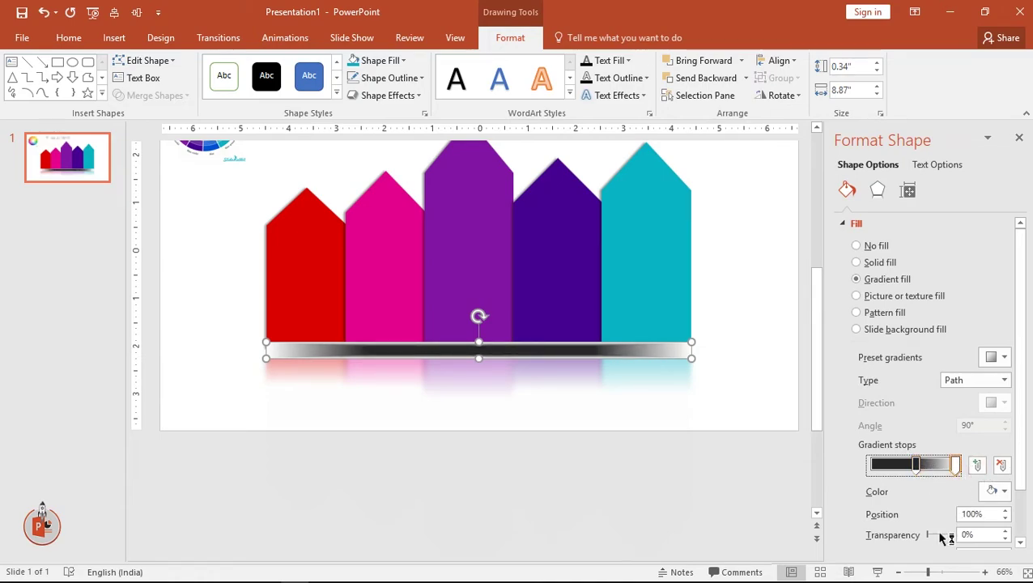
left_click_drag(929, 538, 974, 539)
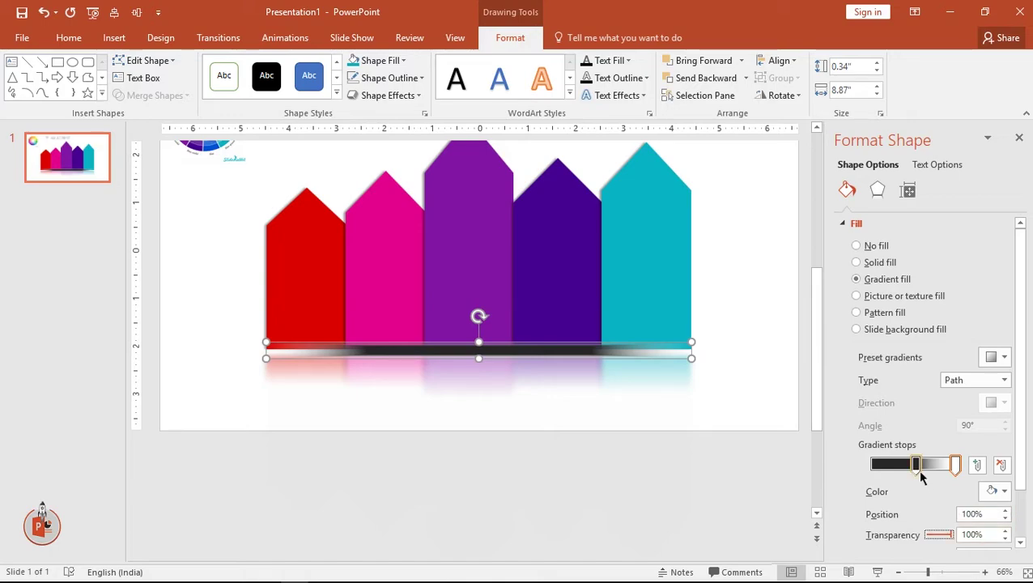
left_click_drag(917, 467, 922, 473)
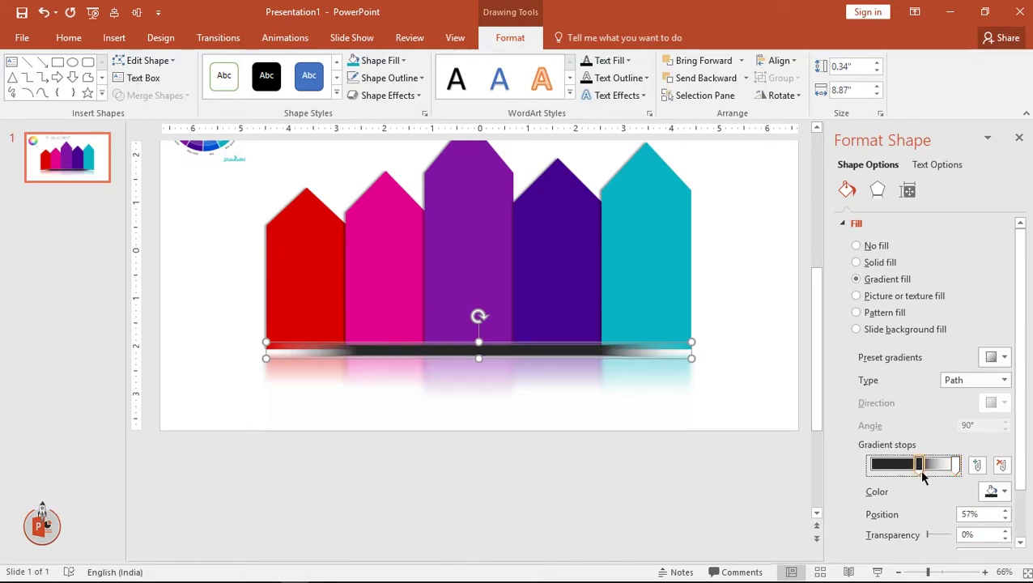
key("shift+Tab")
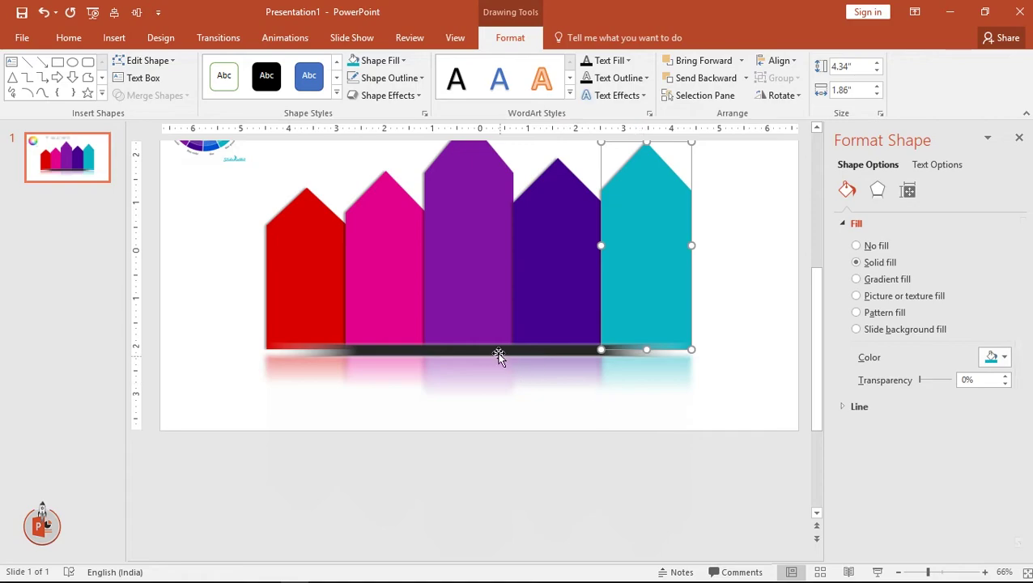
Send the shadow bar behind the columns, nudge it up slightly, and close the formatting pane.
left_click(497, 352)
right_click(498, 351)
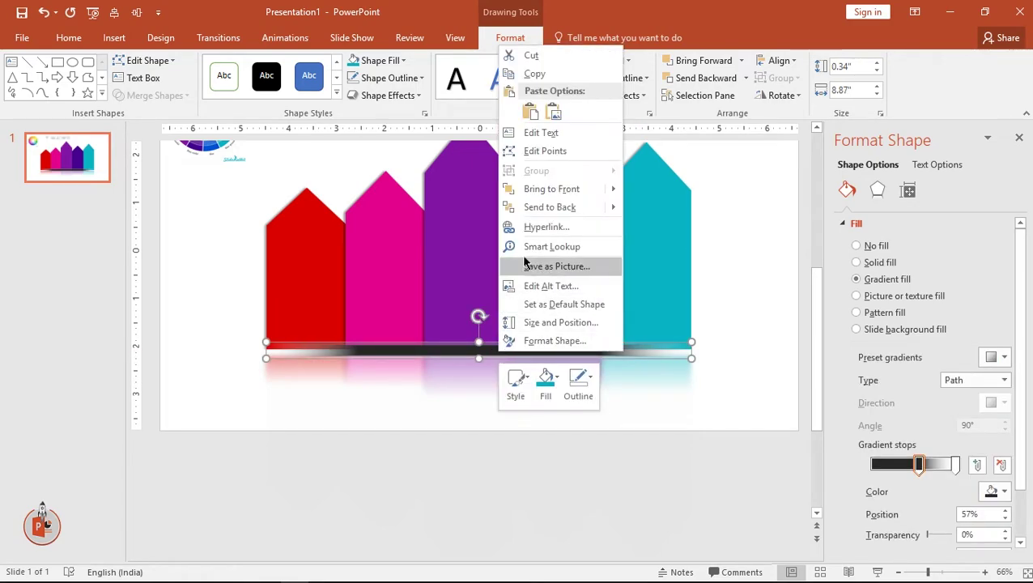
left_click(543, 209)
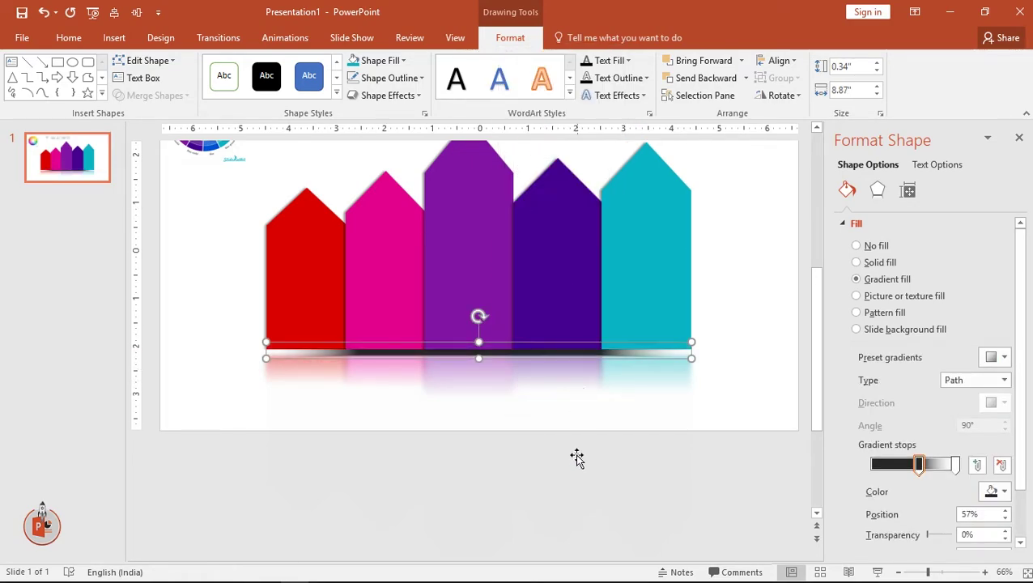
key("Tab")
left_click(688, 440)
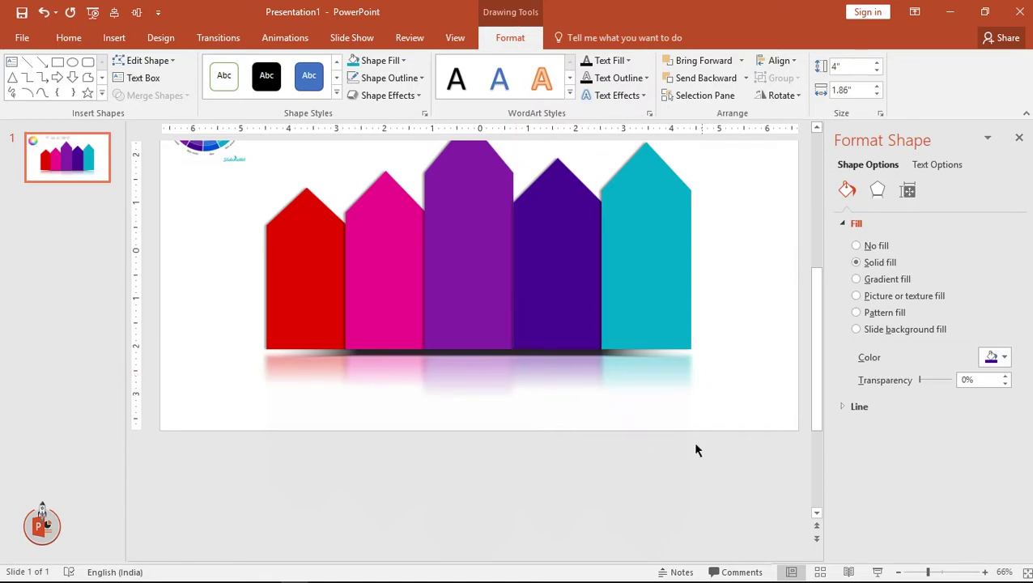
left_click(539, 355)
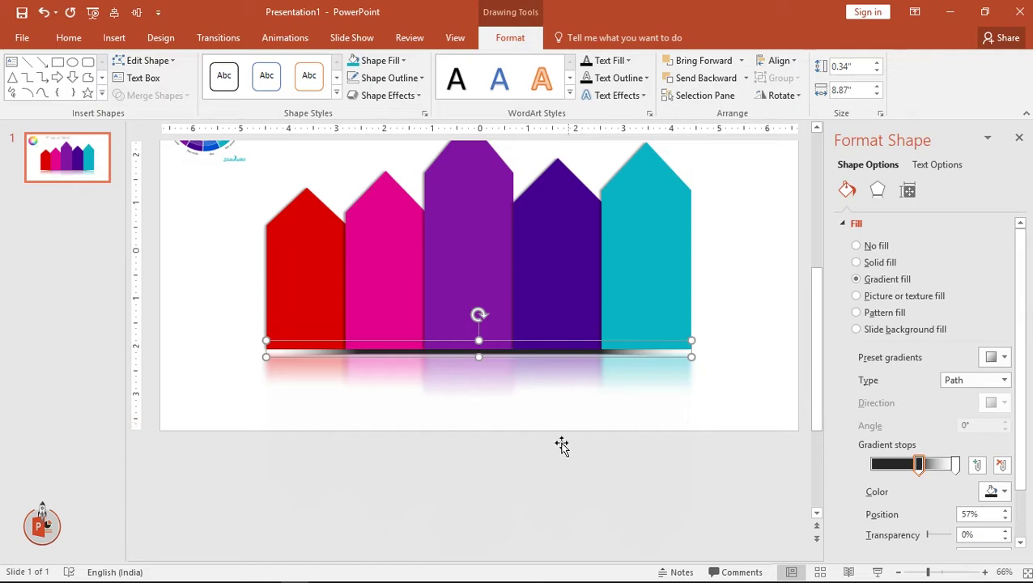
key("ctrl+Up")
key("Tab")
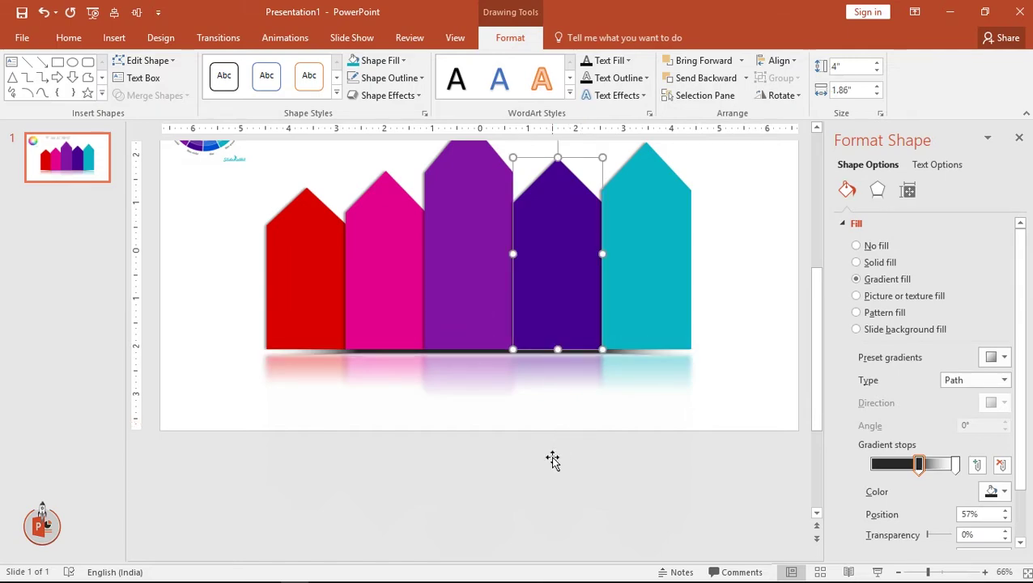
left_click(1020, 139)
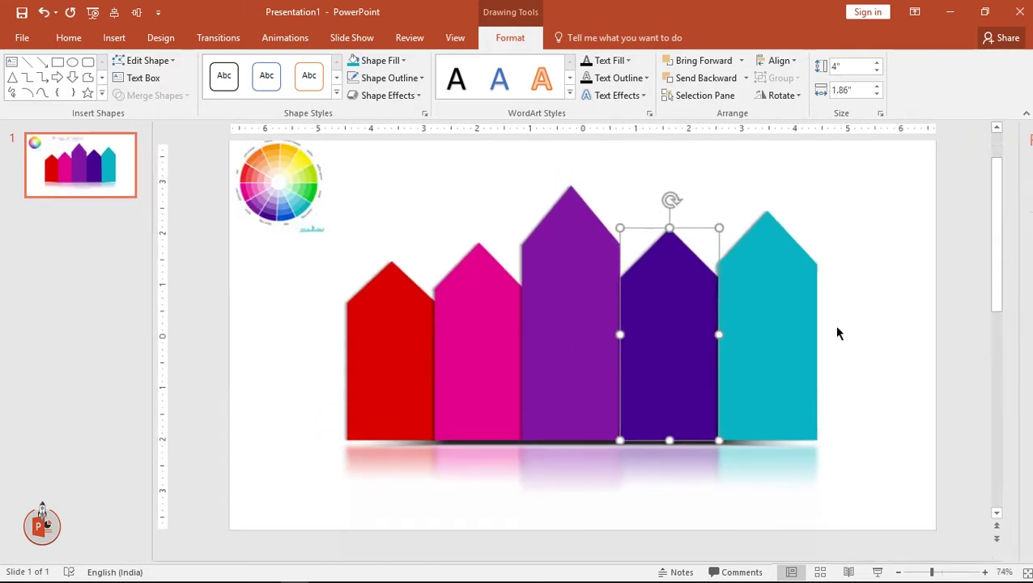
left_click(942, 299)
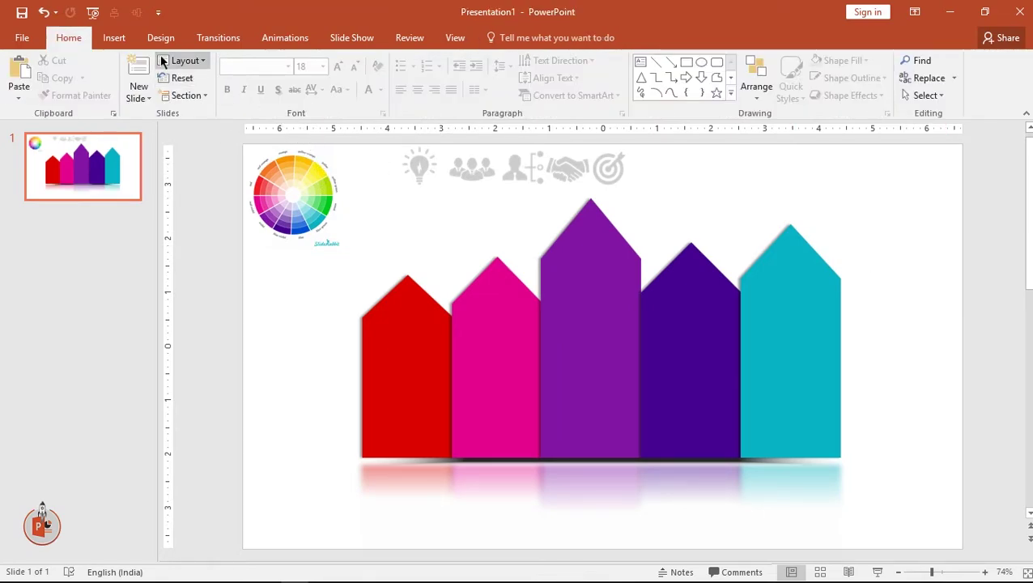
left_click(114, 37)
Draw a donut ring on the lower part of the red column.
left_click(258, 89)
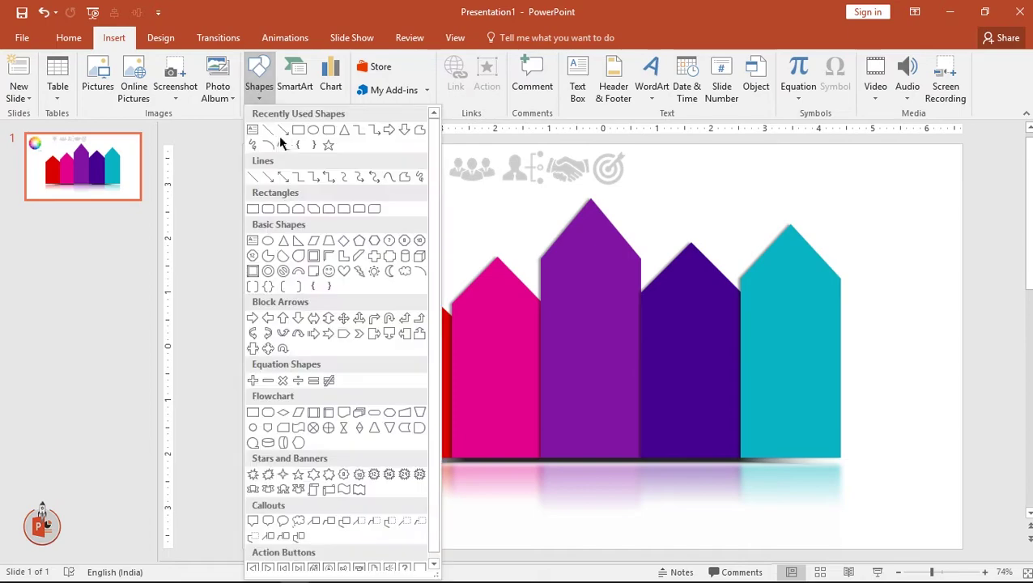
left_click(315, 131)
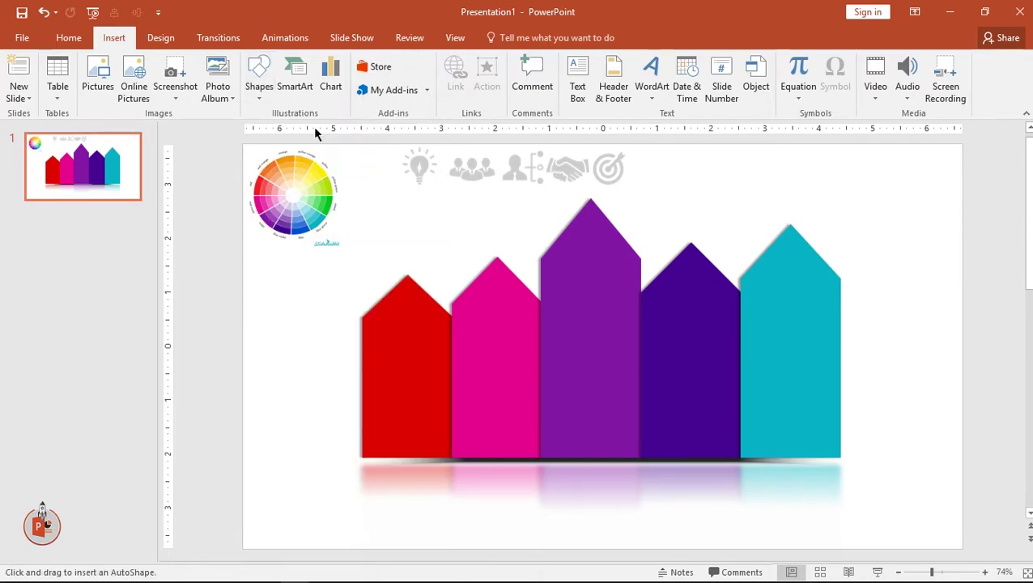
left_click(259, 93)
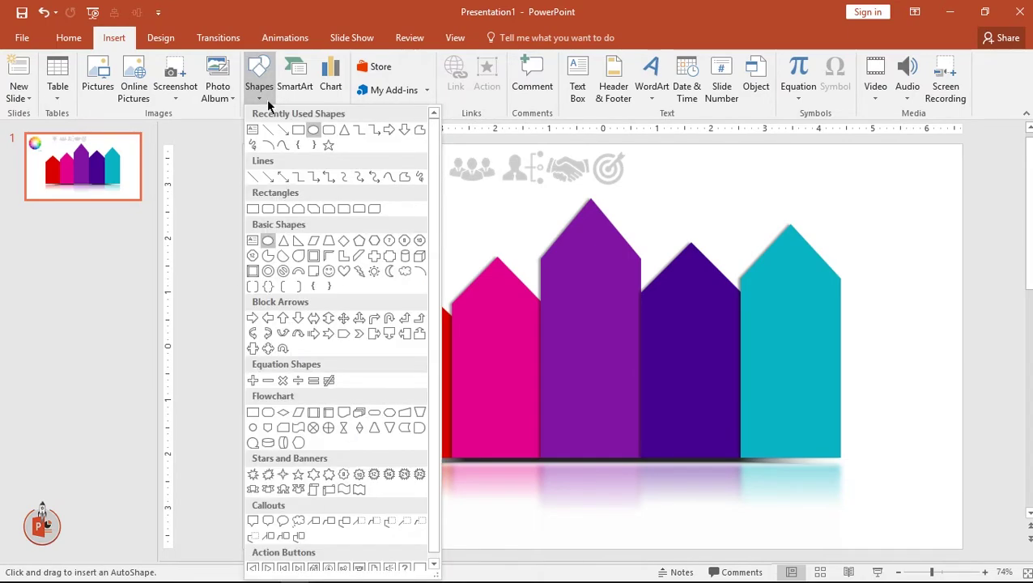
left_click(268, 273)
left_click_drag(401, 416, 440, 453)
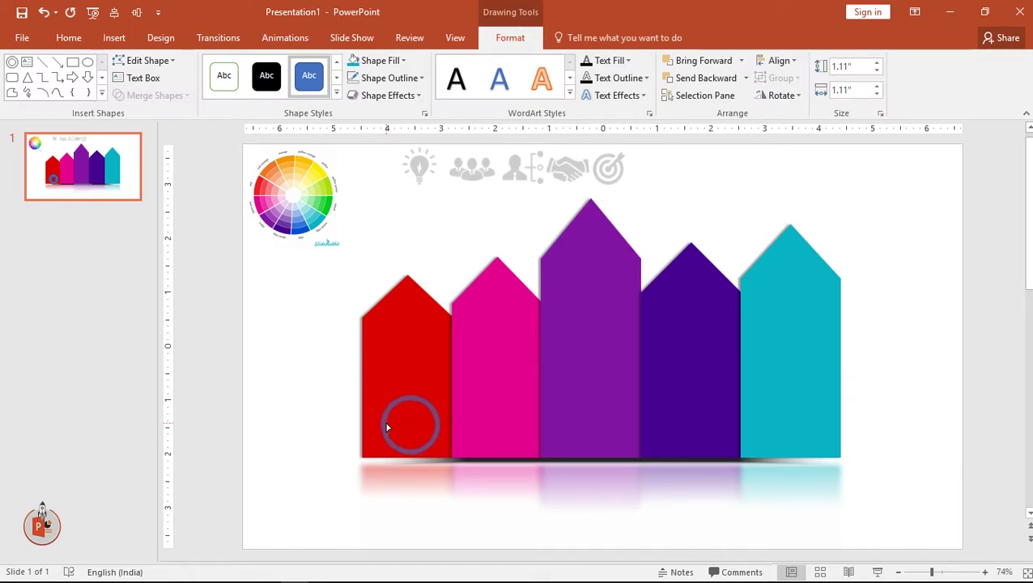
key("ctrl+y")
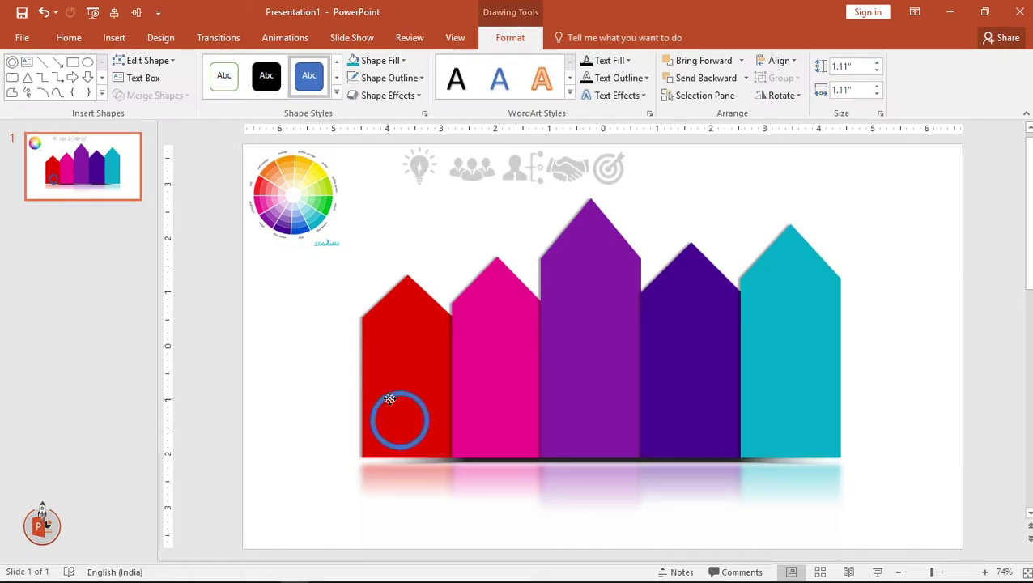
left_click_drag(392, 400, 392, 398)
left_click(391, 398)
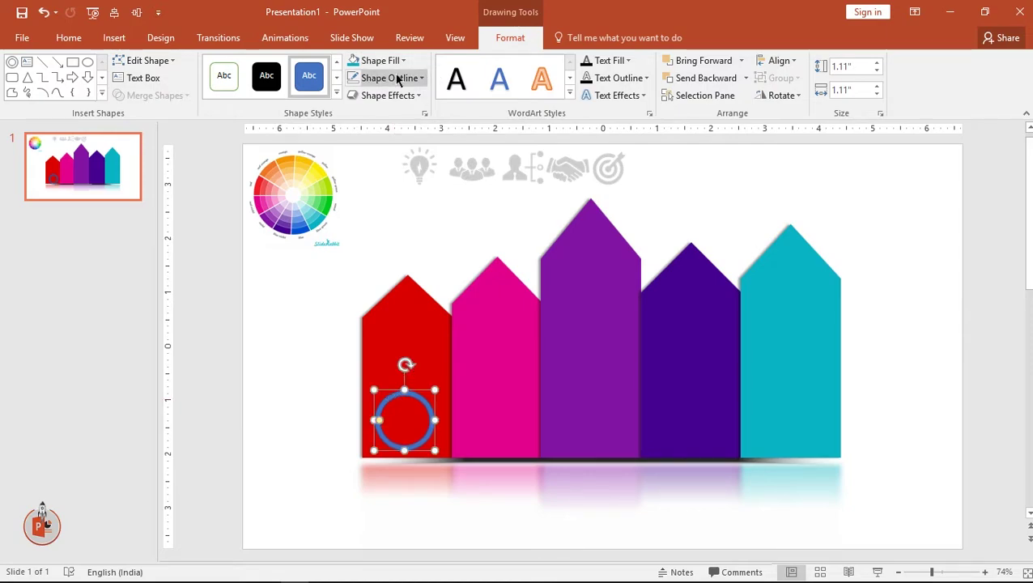
Give the ring no outline and a solid white fill.
left_click(399, 78)
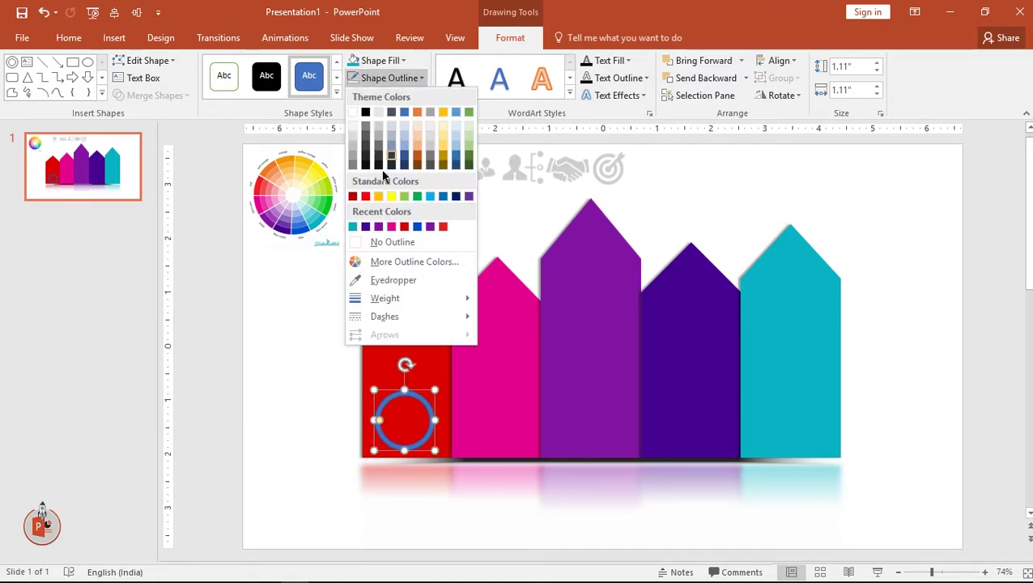
left_click(374, 243)
left_click(401, 61)
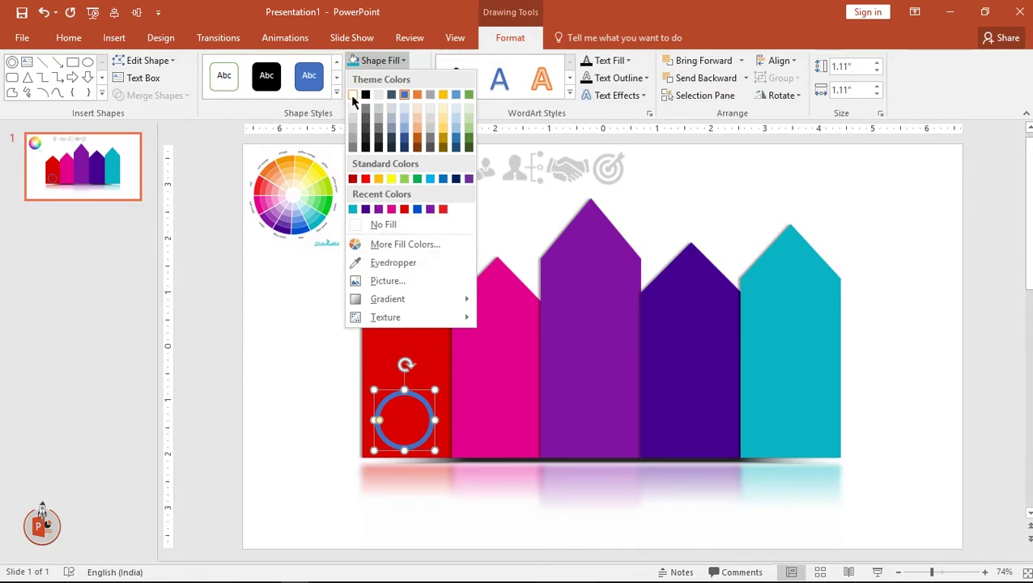
left_click(353, 97)
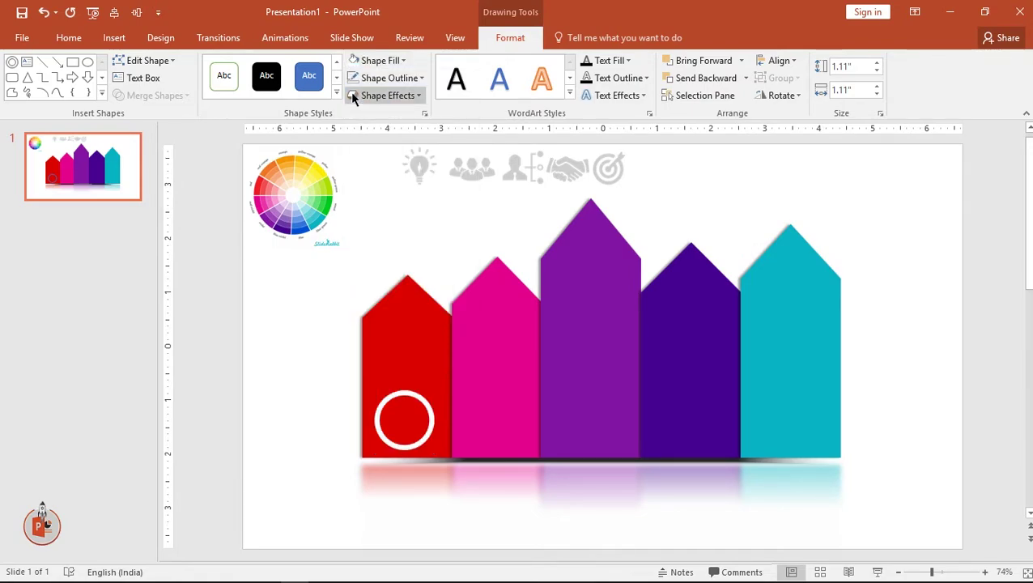
left_click(271, 395)
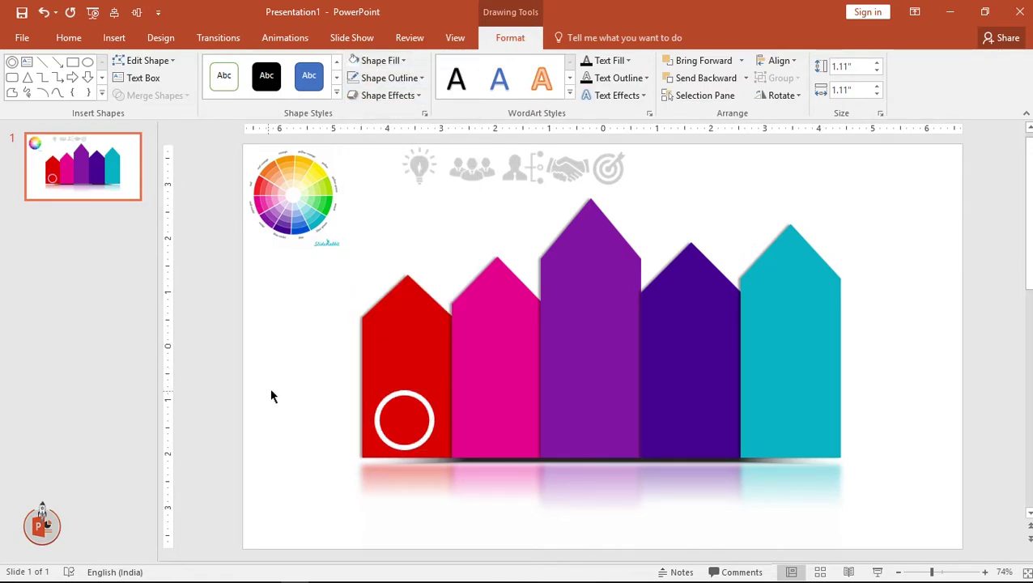
Copy the white ring onto the pink, purple, dark purple and teal columns.
left_click(393, 441)
left_click(393, 442, "shift")
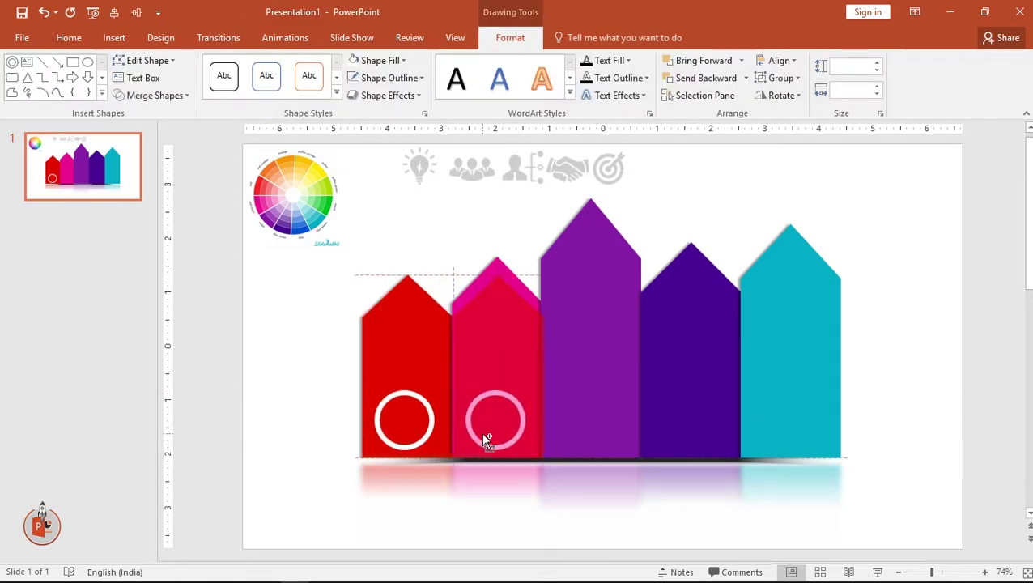
left_click_drag(392, 442, 484, 442)
key("ctrl+z")
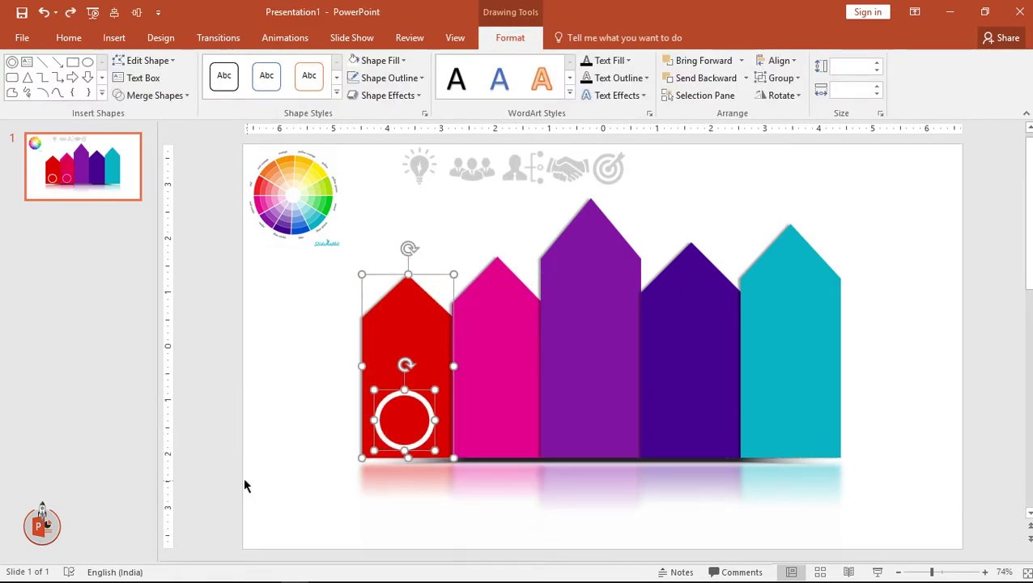
left_click(244, 477)
left_click(389, 444)
left_click(388, 443)
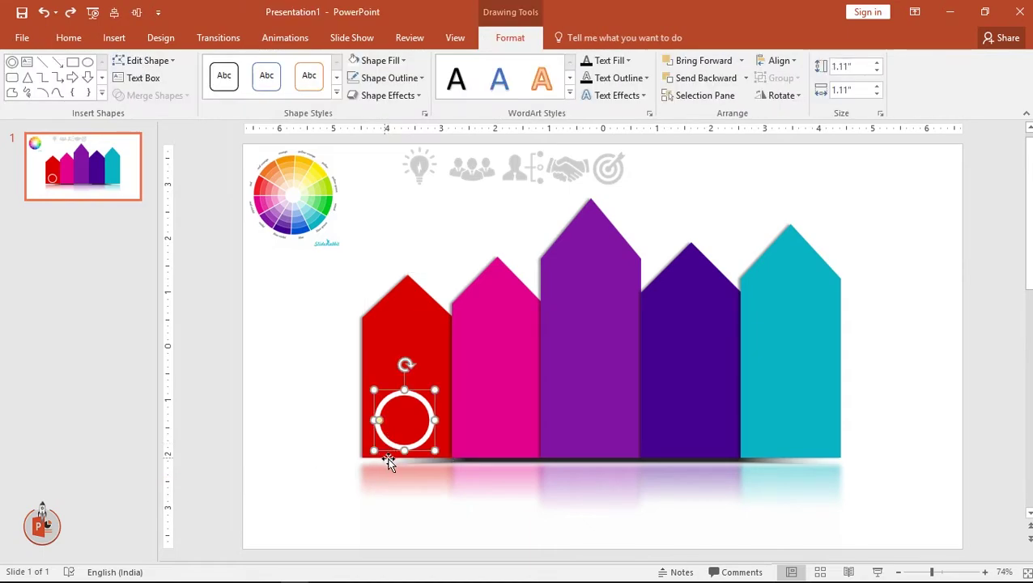
left_click_drag(394, 453, 488, 451)
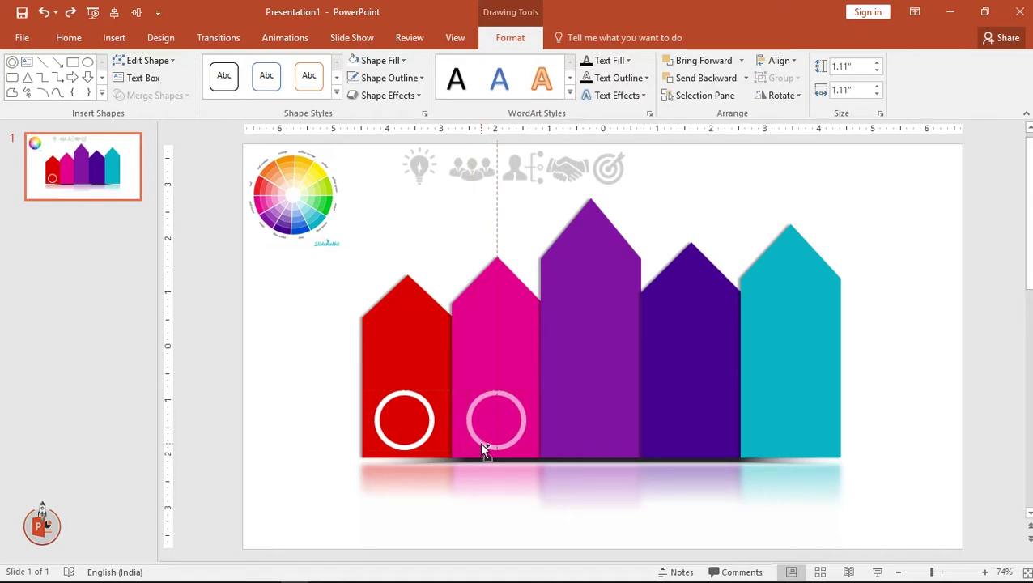
mouse_move(487, 445)
left_mouse_down()
mouse_move(674, 453)
mouse_move(776, 444)
left_mouse_up()
left_click(884, 435)
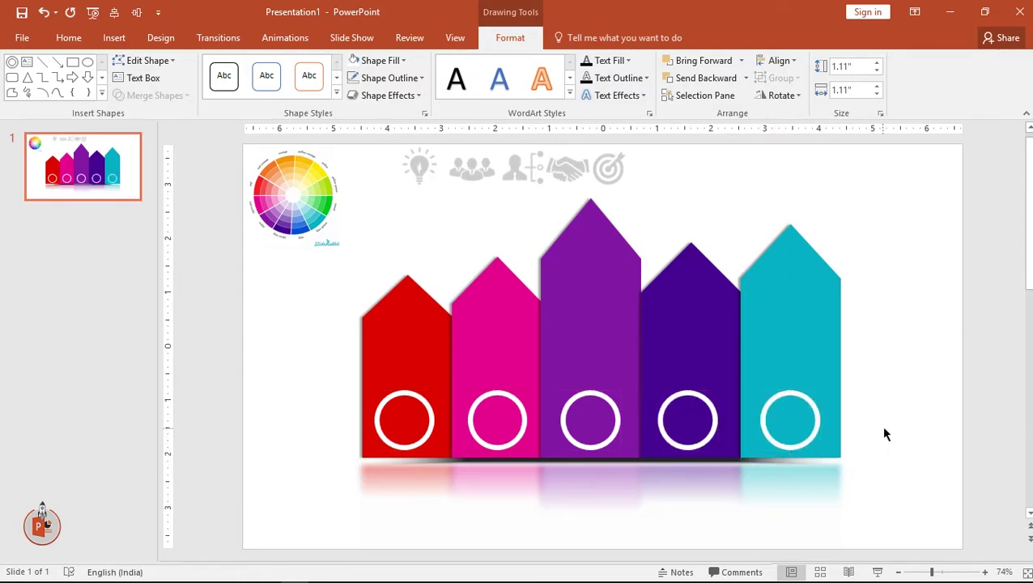
Enter the numeral 1 inside the red column's ring.
left_click(396, 396)
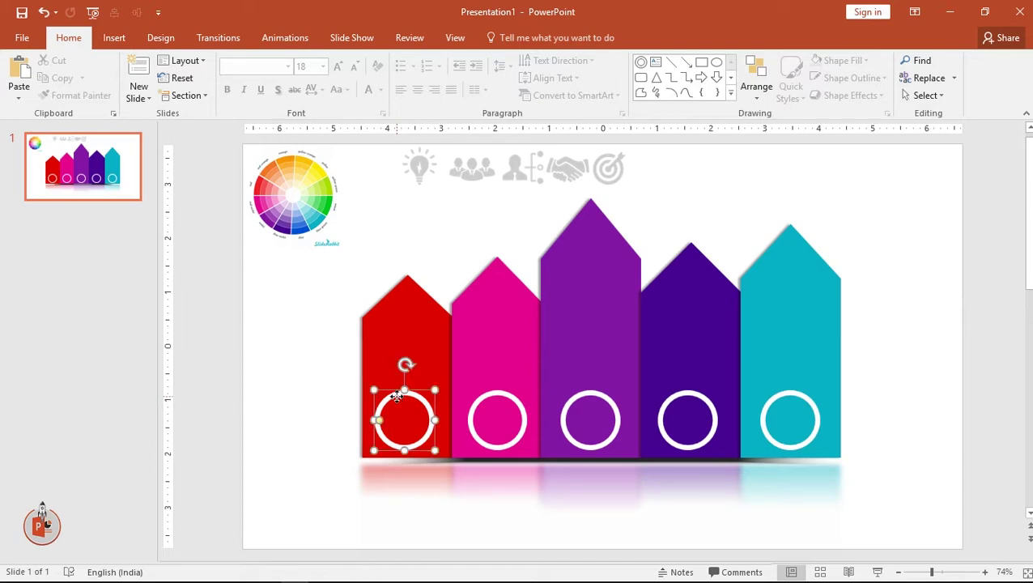
right_click(397, 401)
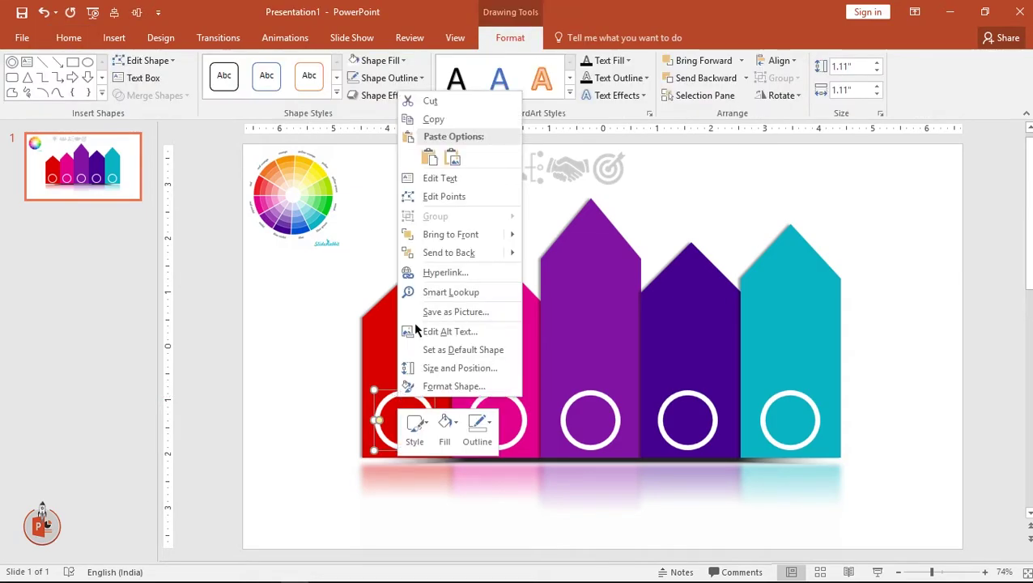
left_click(439, 178)
type("1")
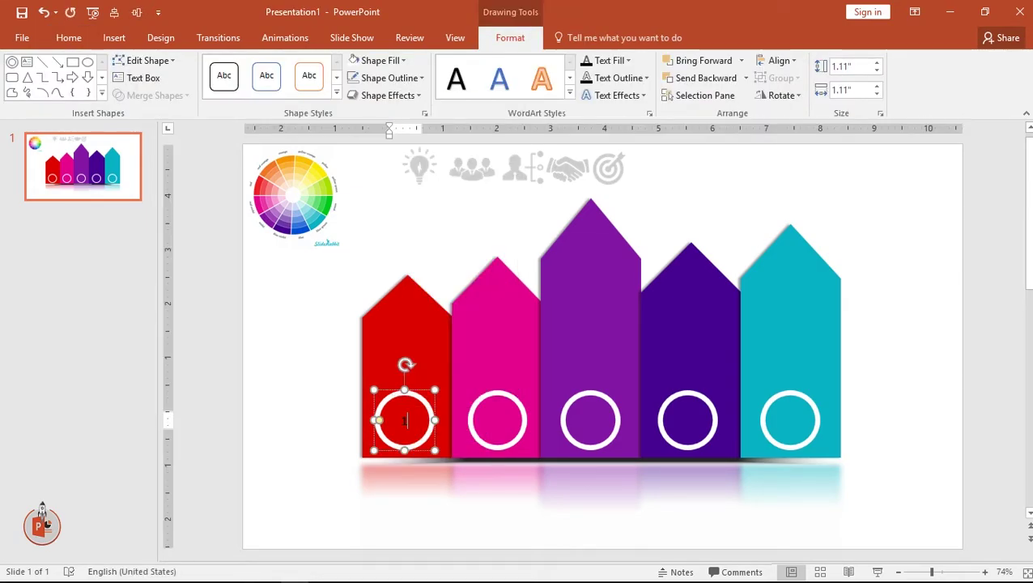
left_click(420, 394)
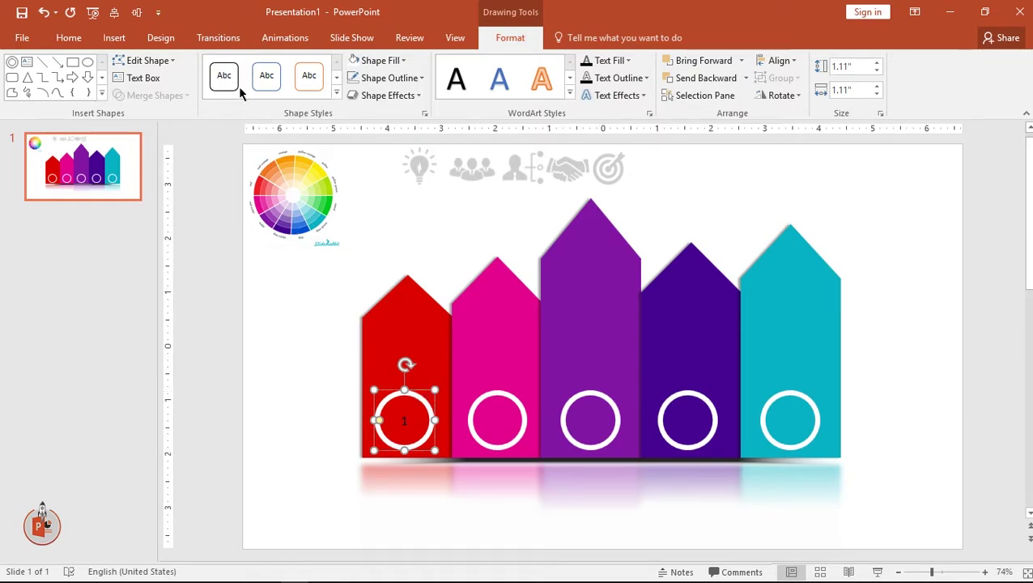
left_click(409, 428)
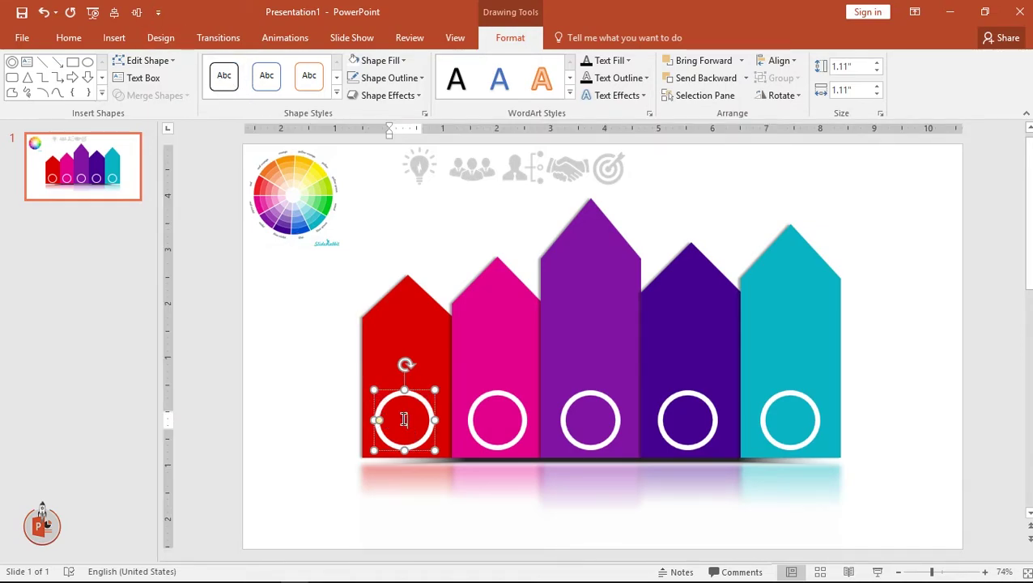
Format the numeral 1 as white, bold Agency FB at 44 pt.
left_click(77, 38)
left_click(244, 68)
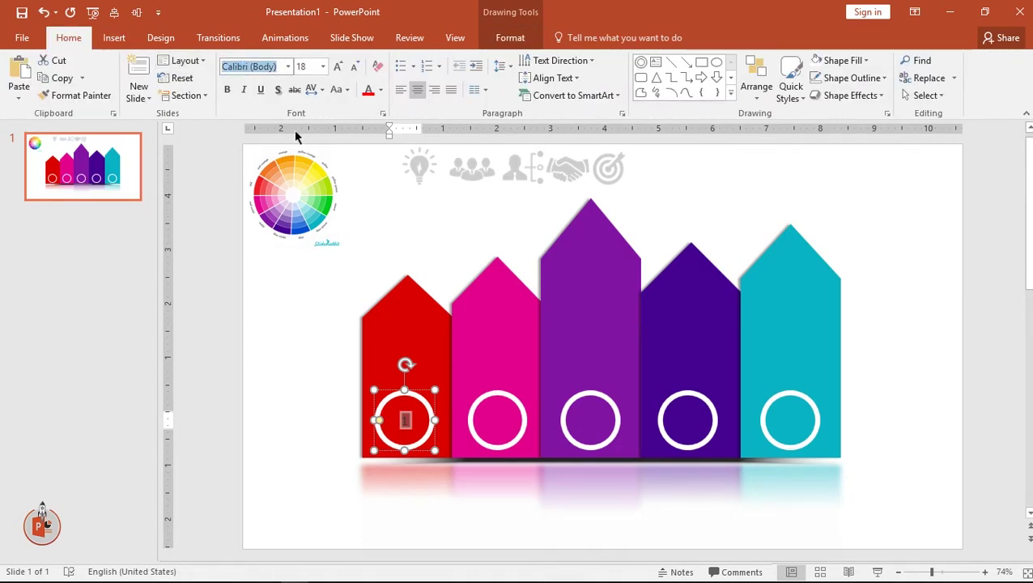
type("a")
type("gency FB")
key("Return")
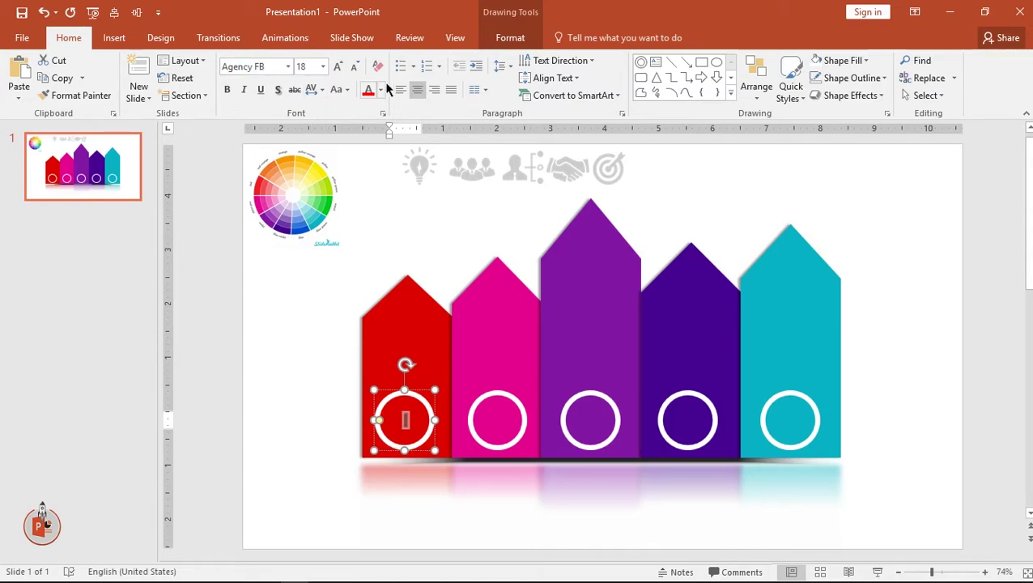
left_click(380, 90)
left_click(370, 126)
left_click(339, 66)
left_click(338, 66)
left_click(338, 66)
left_click(339, 66)
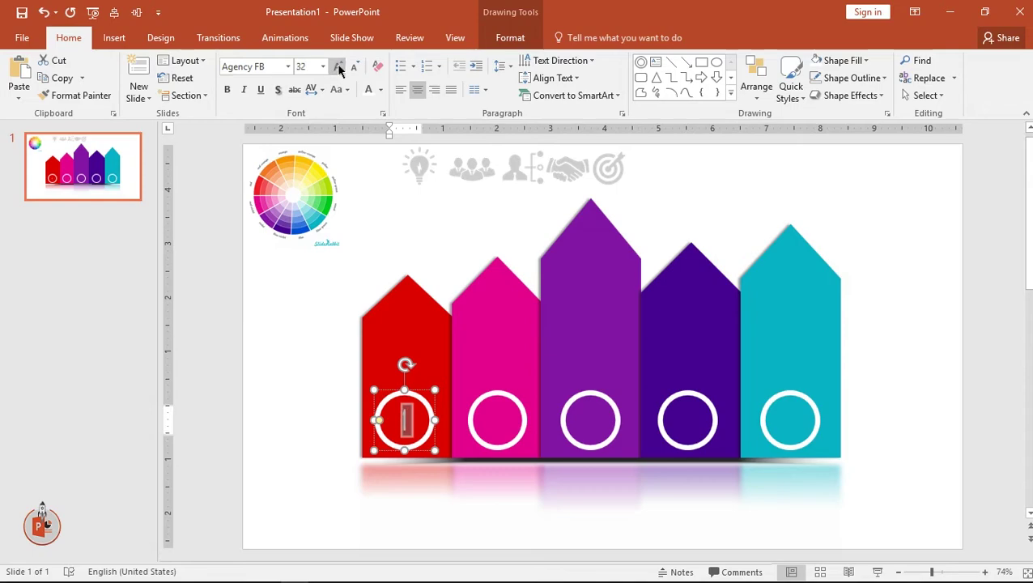
left_click(227, 89)
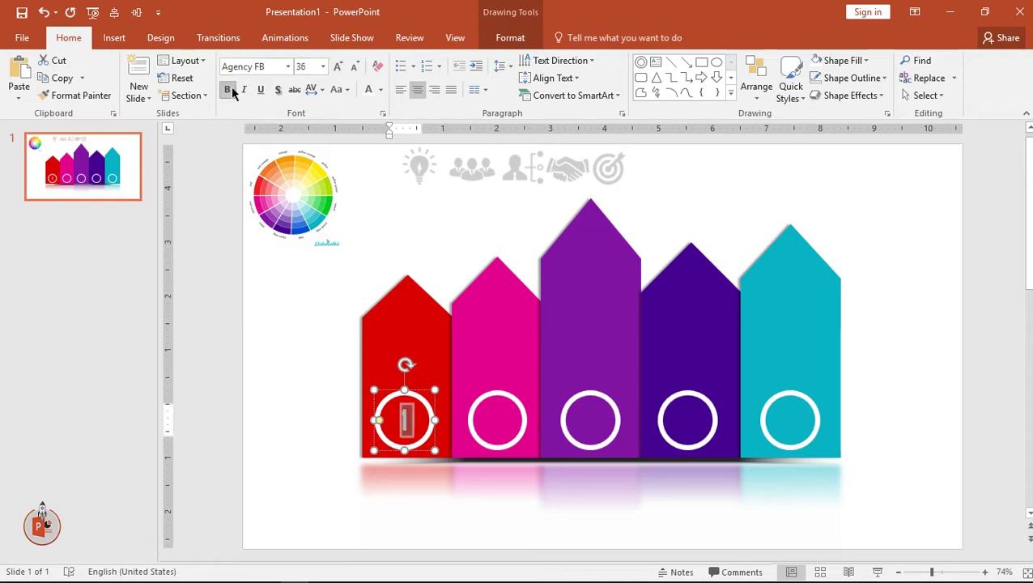
left_click(339, 66)
left_click(339, 66)
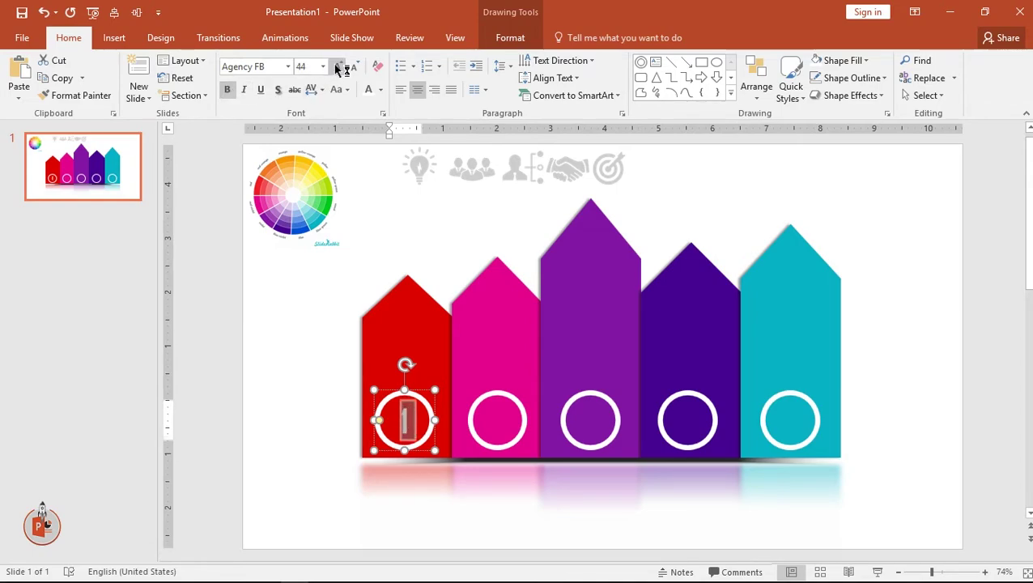
left_click(489, 395)
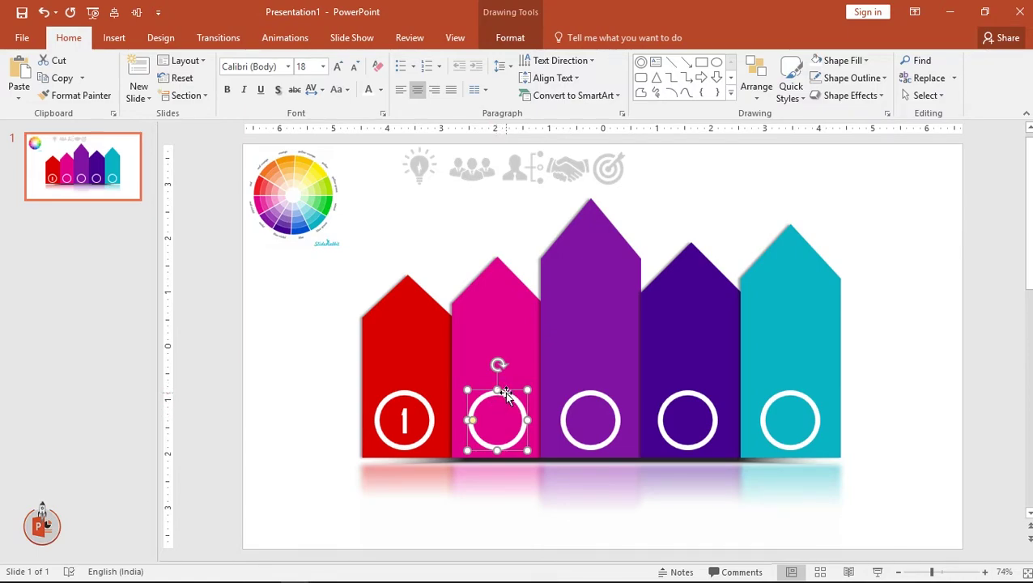
Number the pink and purple columns' rings 2 and 3.
right_click(505, 395)
left_click(536, 176)
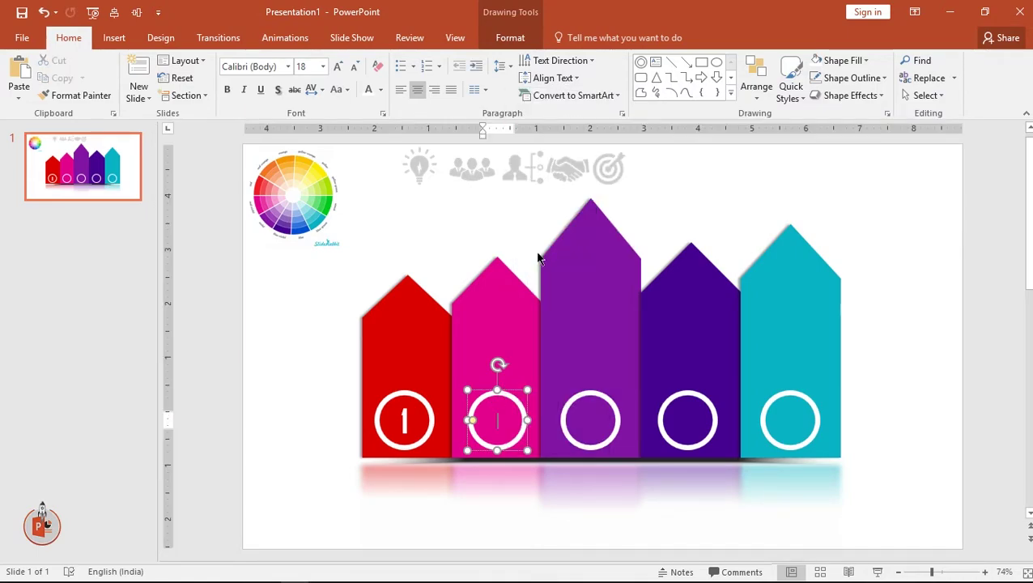
type("2")
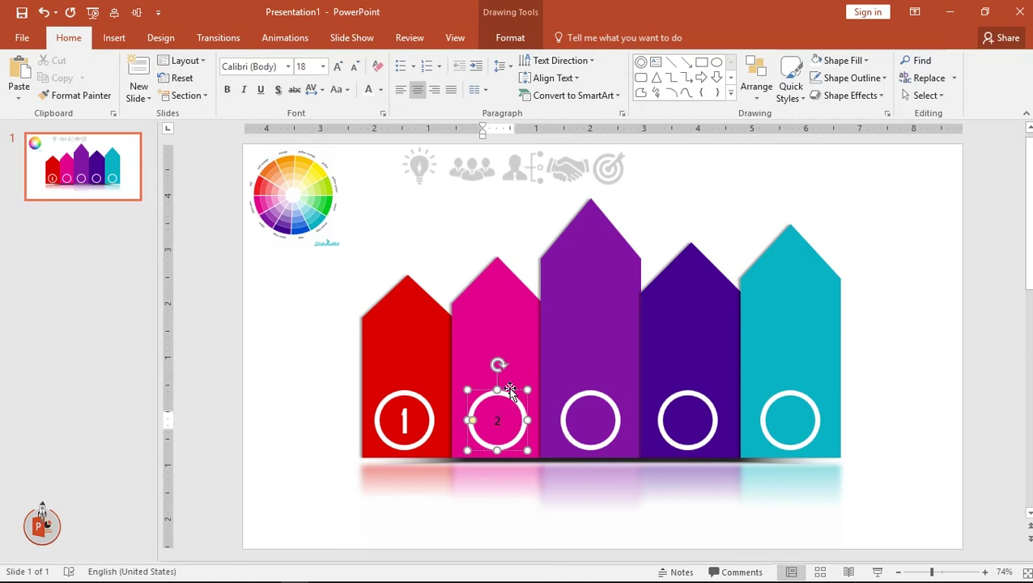
left_click(405, 417)
left_click(403, 395)
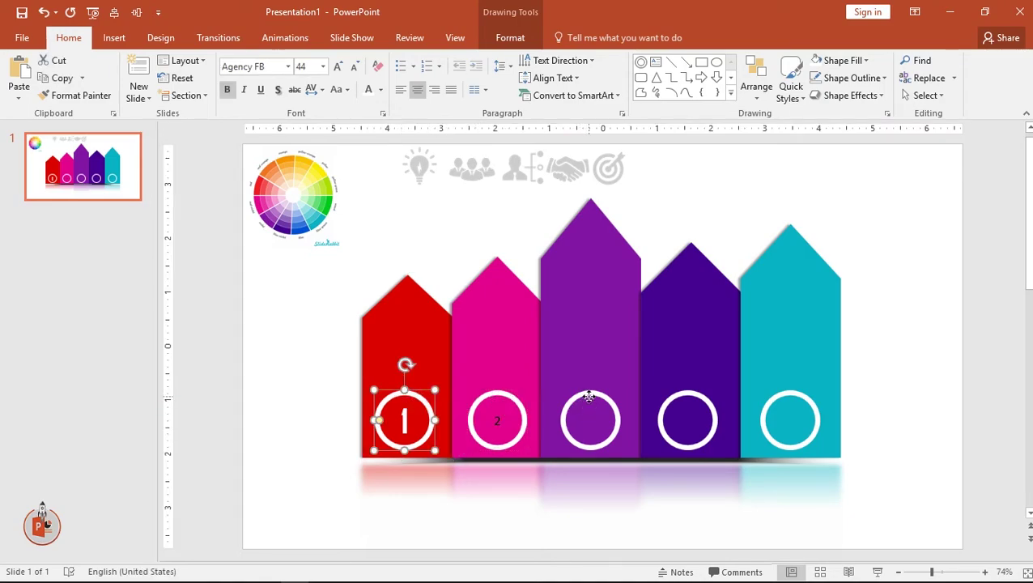
left_click(589, 396)
right_click(589, 396)
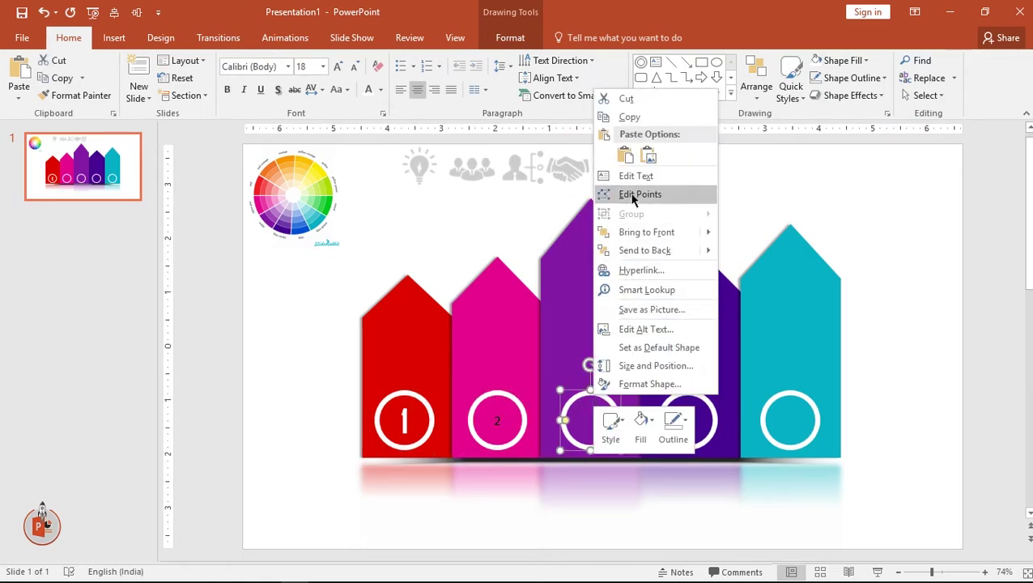
key("Escape")
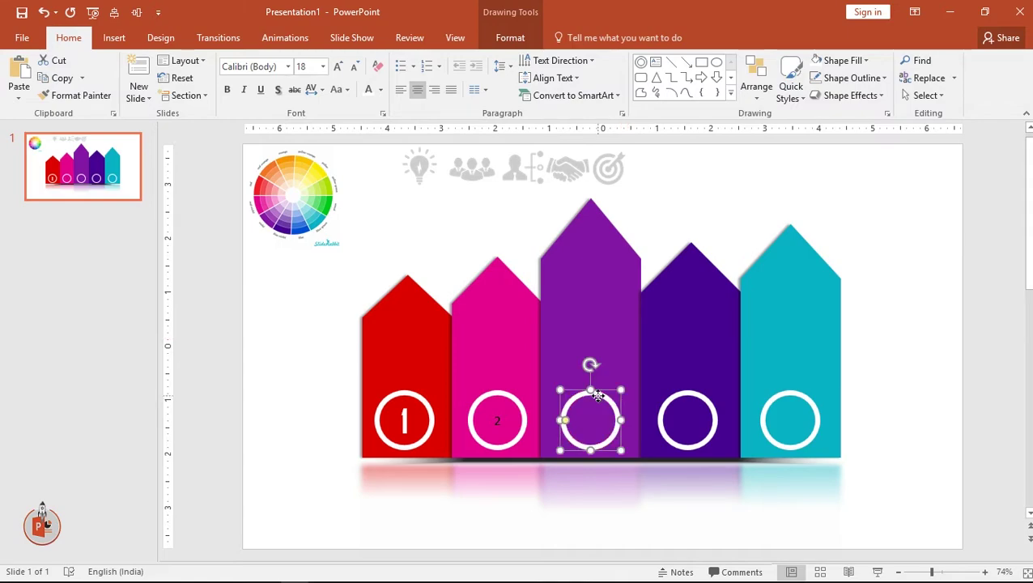
right_click(596, 395)
key("Escape")
type("3")
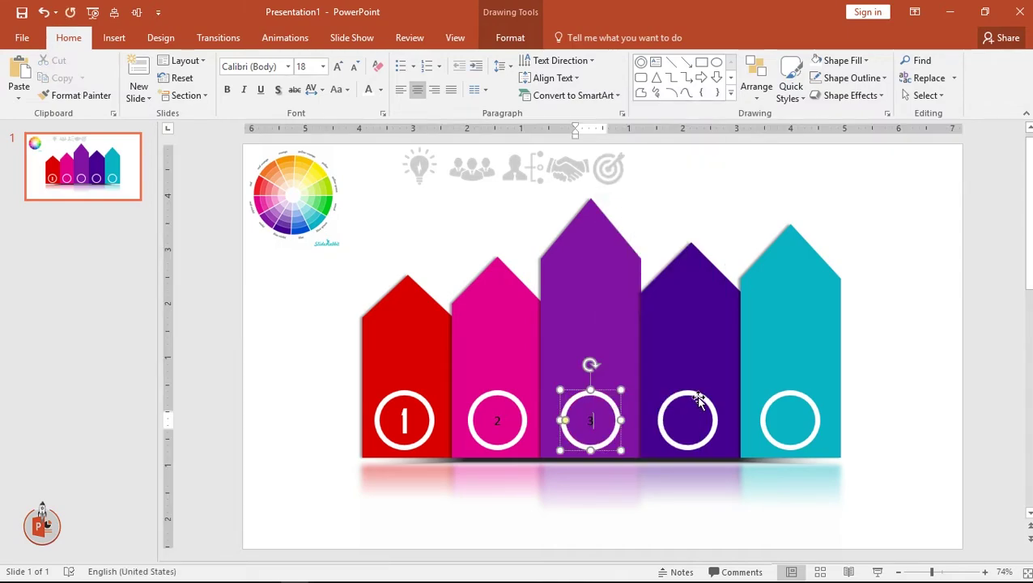
Number the dark purple and teal columns' rings 4 and 5.
left_click(698, 401)
right_click(698, 401)
left_click(732, 178)
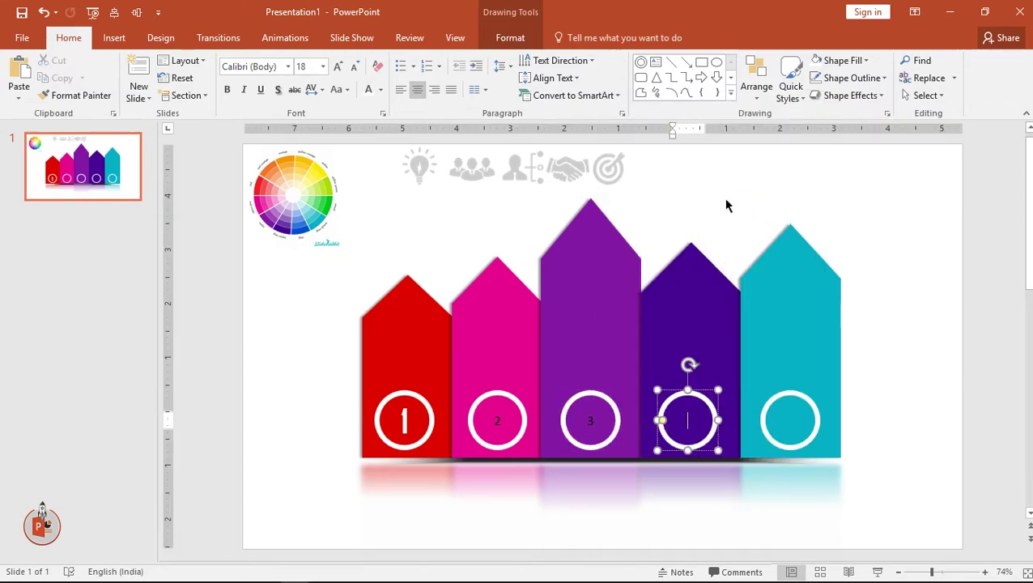
type("4")
left_click(791, 396)
right_click(791, 396)
left_click(814, 219)
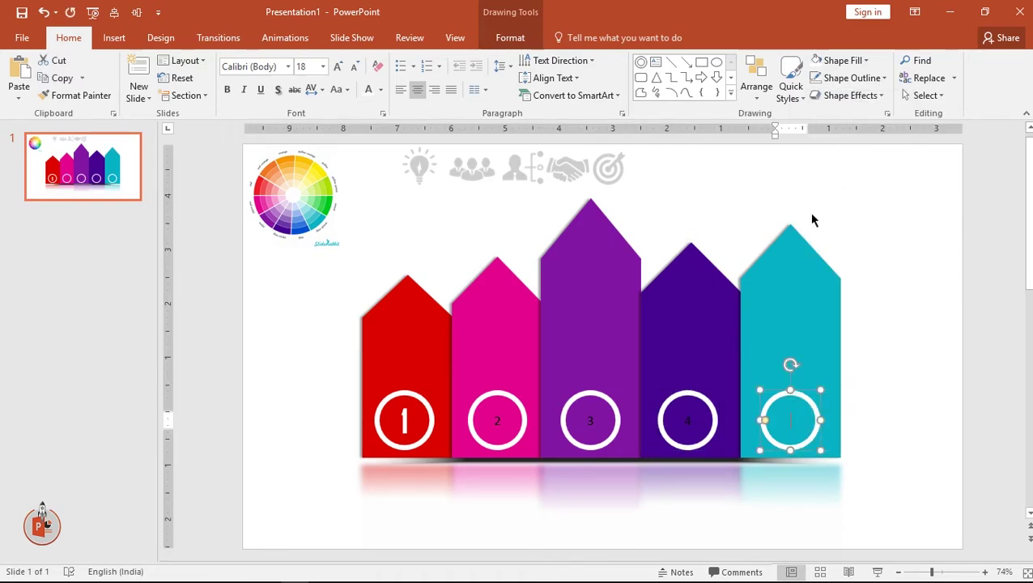
type("5")
left_click(927, 434)
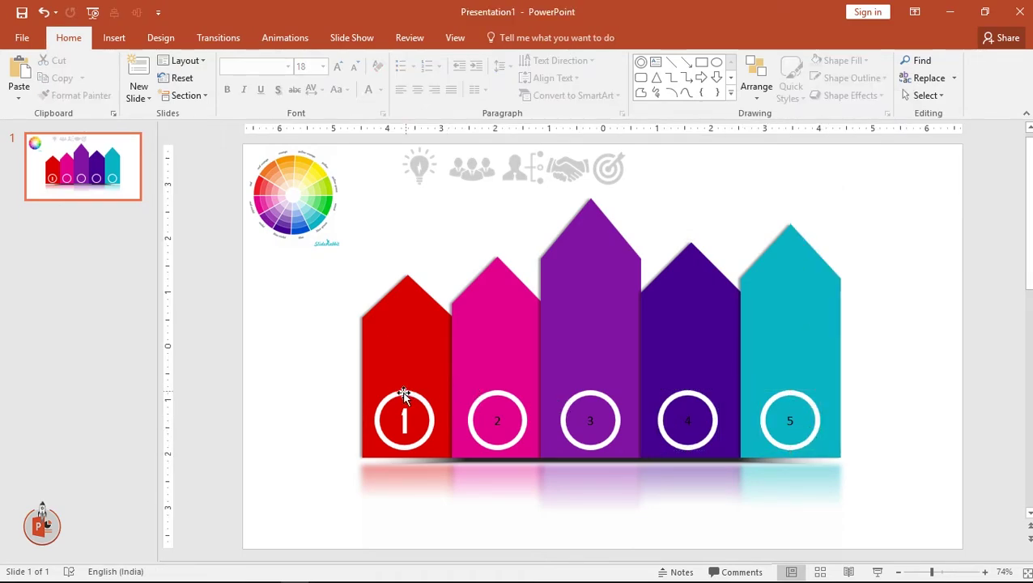
Apply ring 1's bold white Agency FB styling to rings 2 to 5 with Format Painter.
left_click(404, 395)
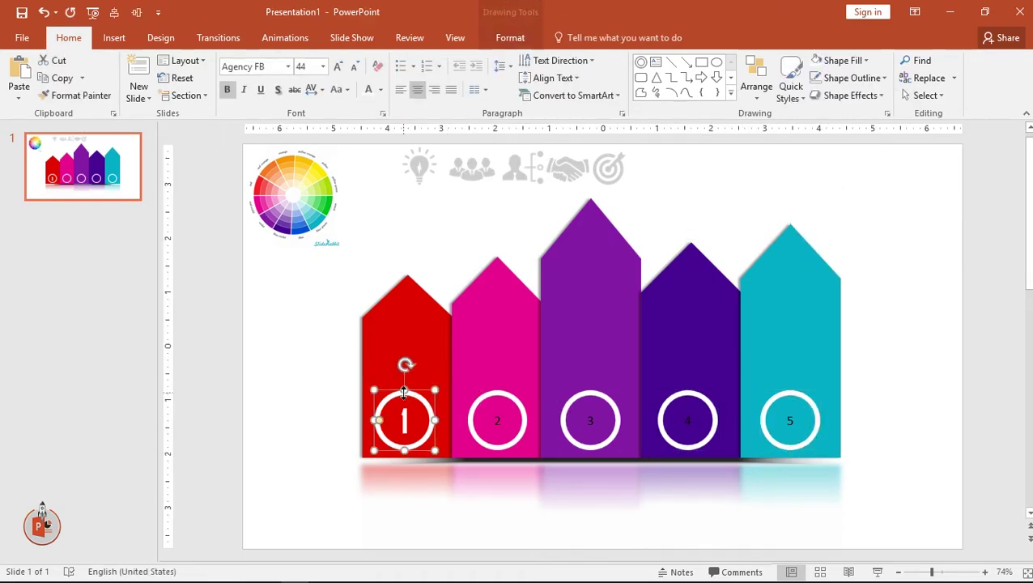
left_click(103, 97)
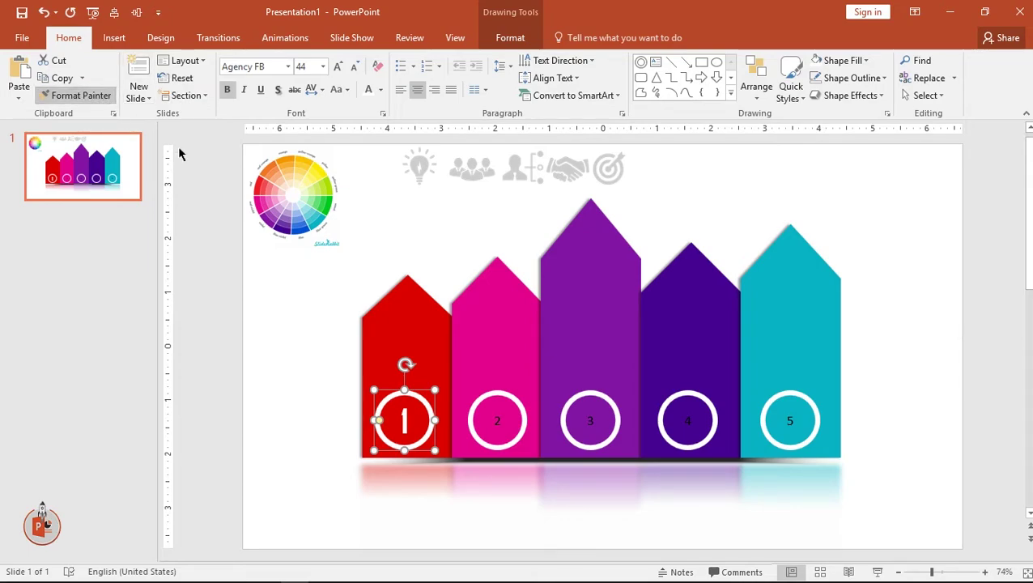
left_click(503, 398)
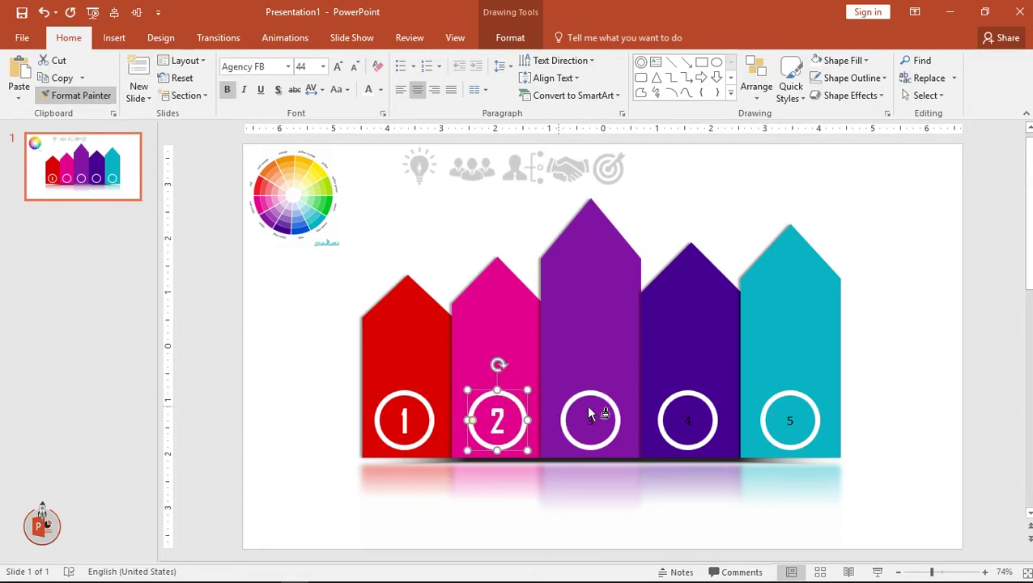
left_click(599, 398)
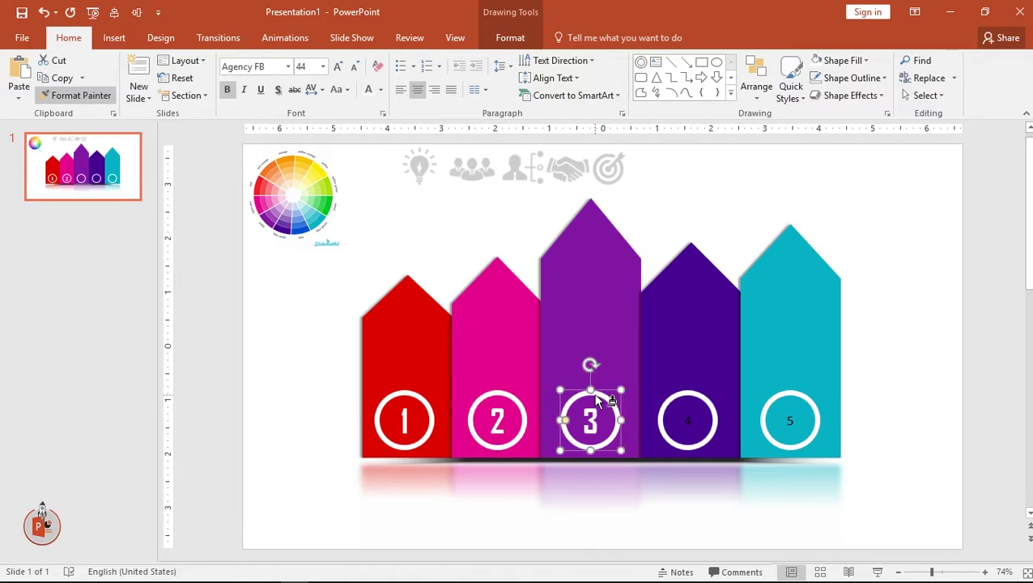
left_click(700, 397)
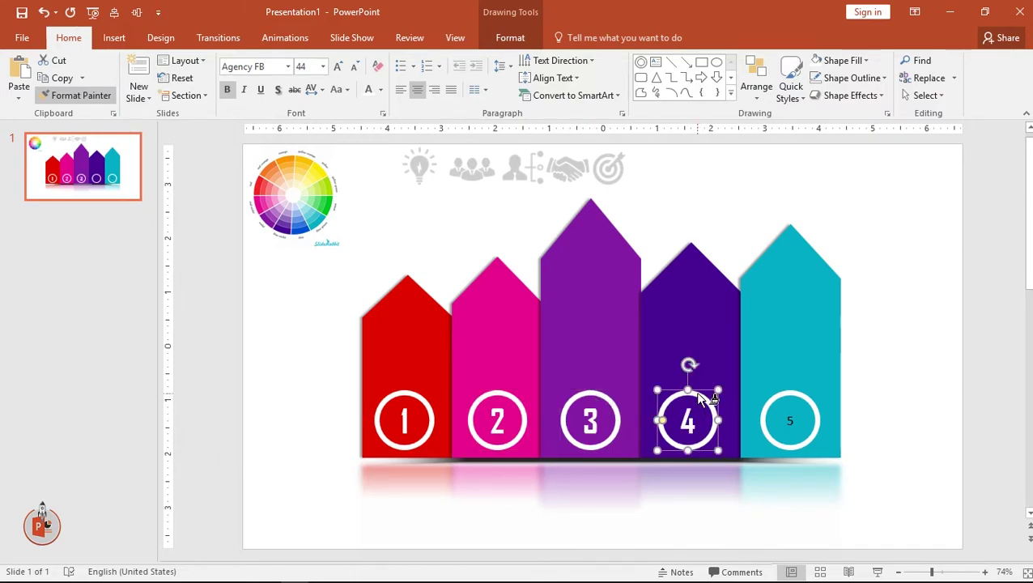
left_click(784, 396)
left_click(861, 368)
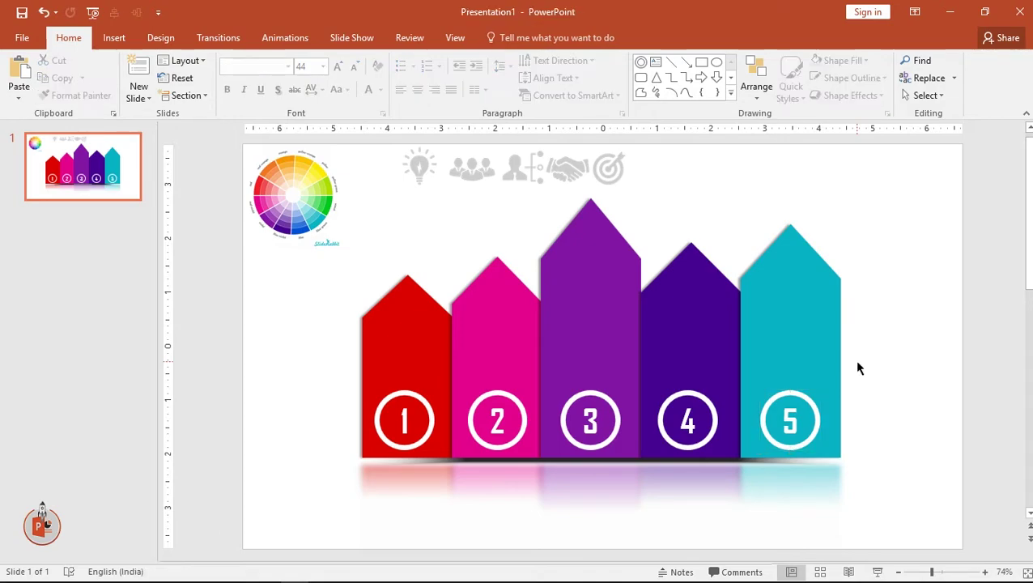
Move the lightbulb, people, org-chart and handshake icons onto the tops of columns one to four.
left_click(424, 171)
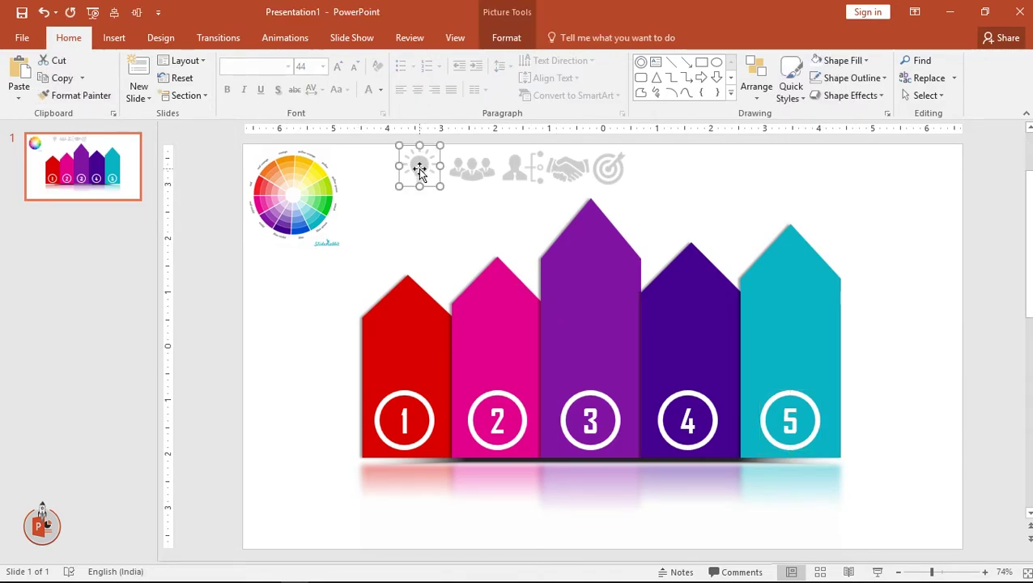
left_click(473, 169, "shift")
left_click(565, 174, "shift")
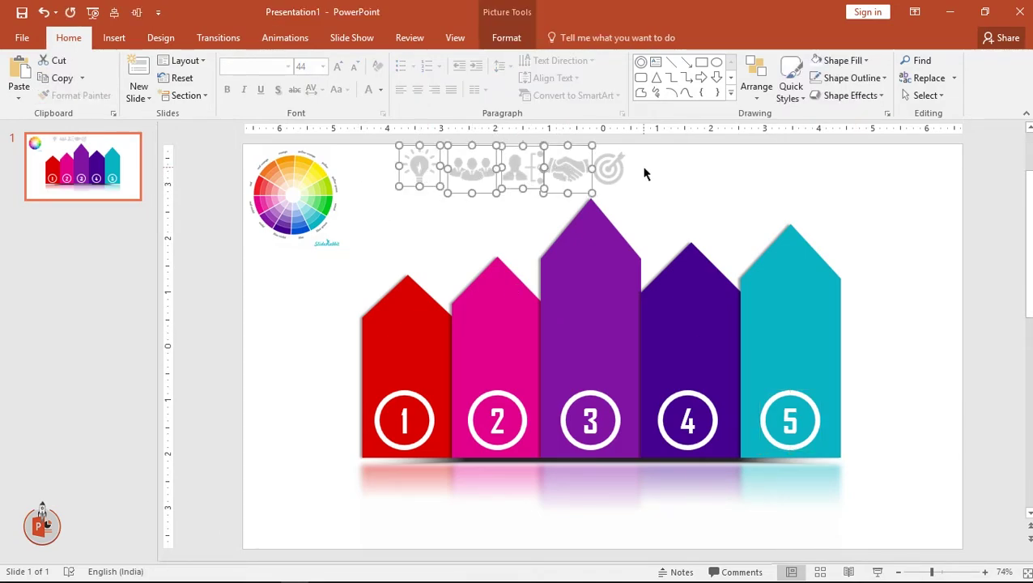
left_click(620, 172, "shift")
right_click(616, 167)
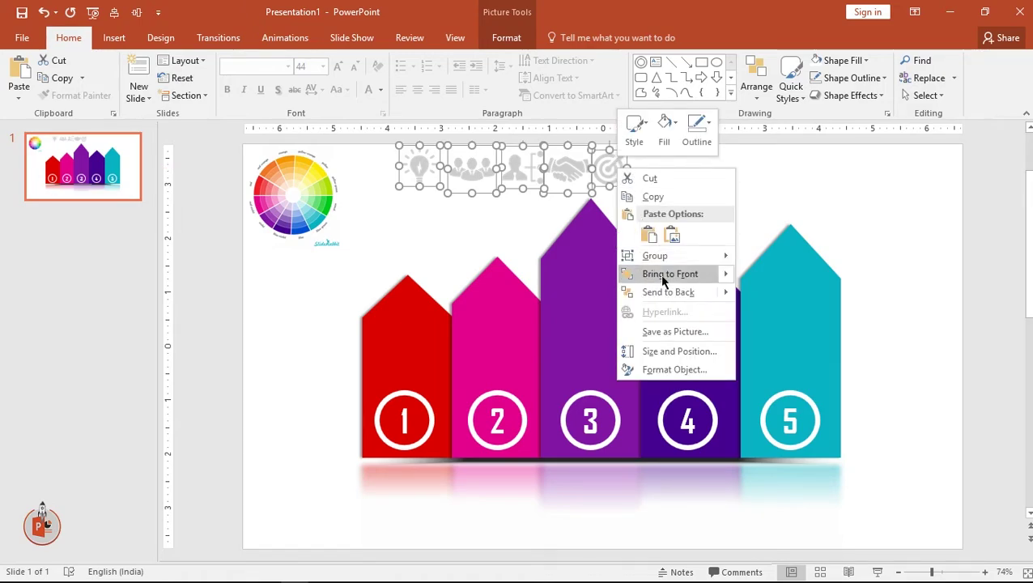
key("Escape")
key("Escape")
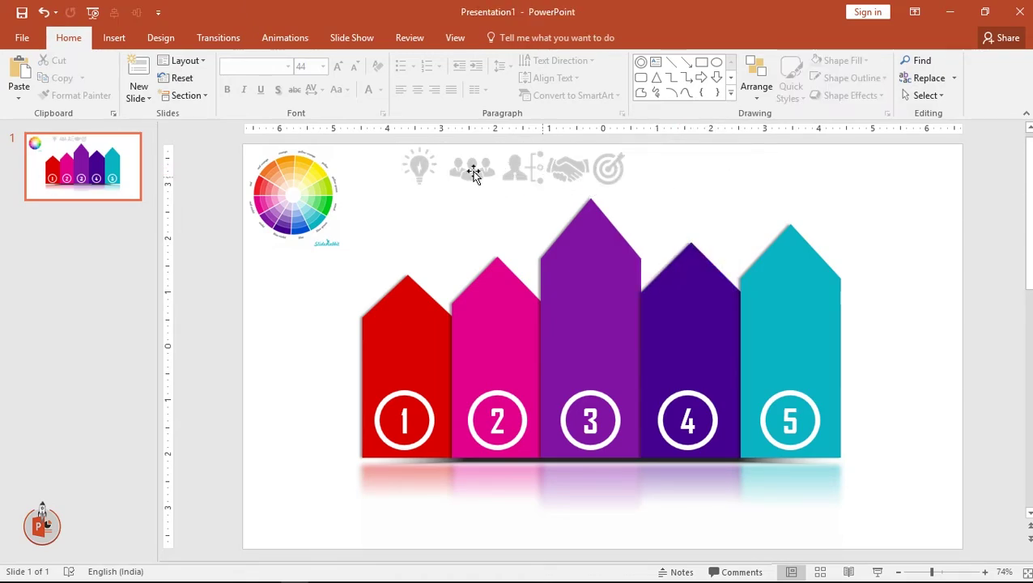
left_click_drag(427, 166, 405, 304)
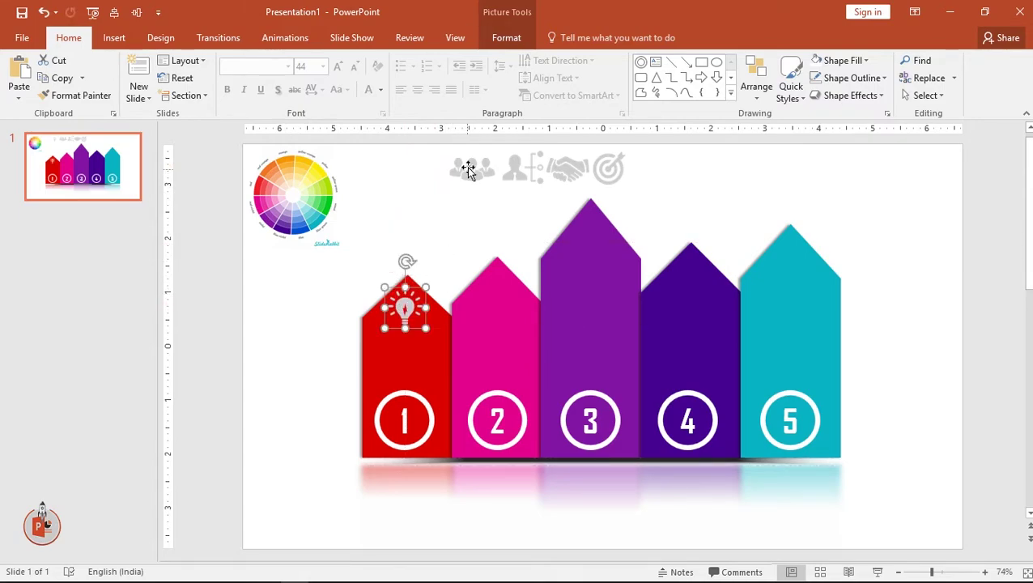
left_click_drag(470, 180, 491, 293)
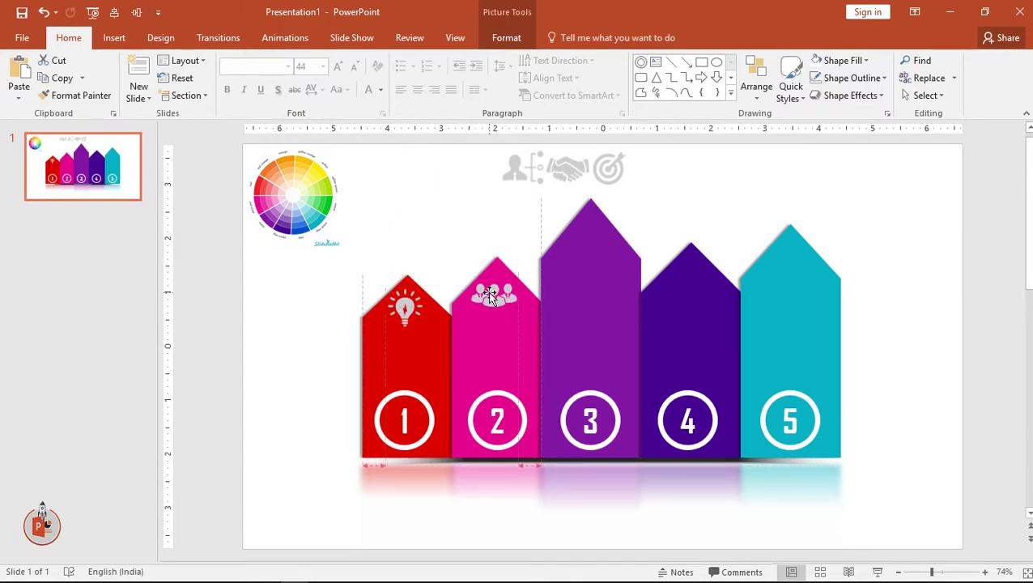
left_click_drag(518, 166, 581, 240)
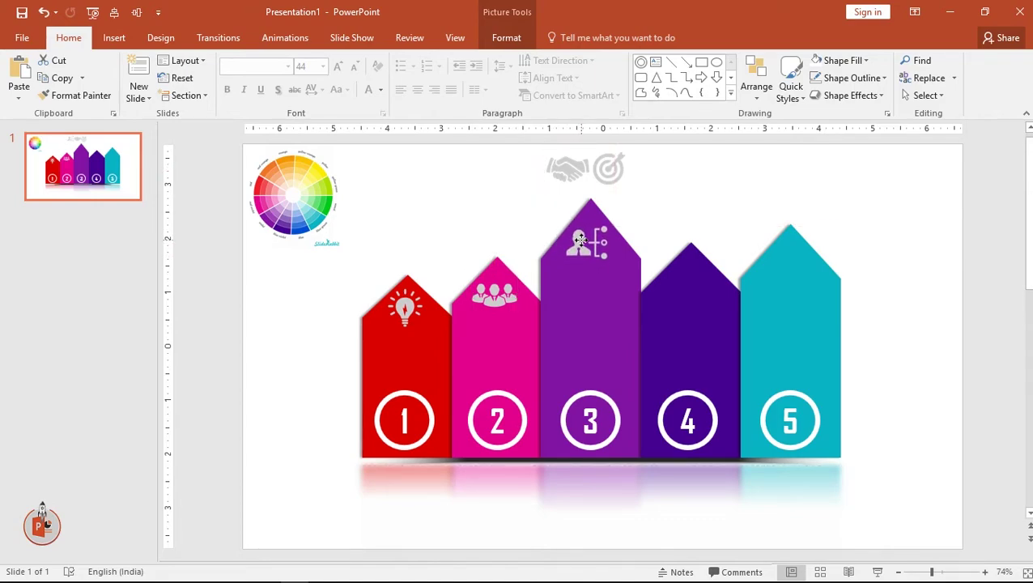
left_click_drag(565, 169, 689, 281)
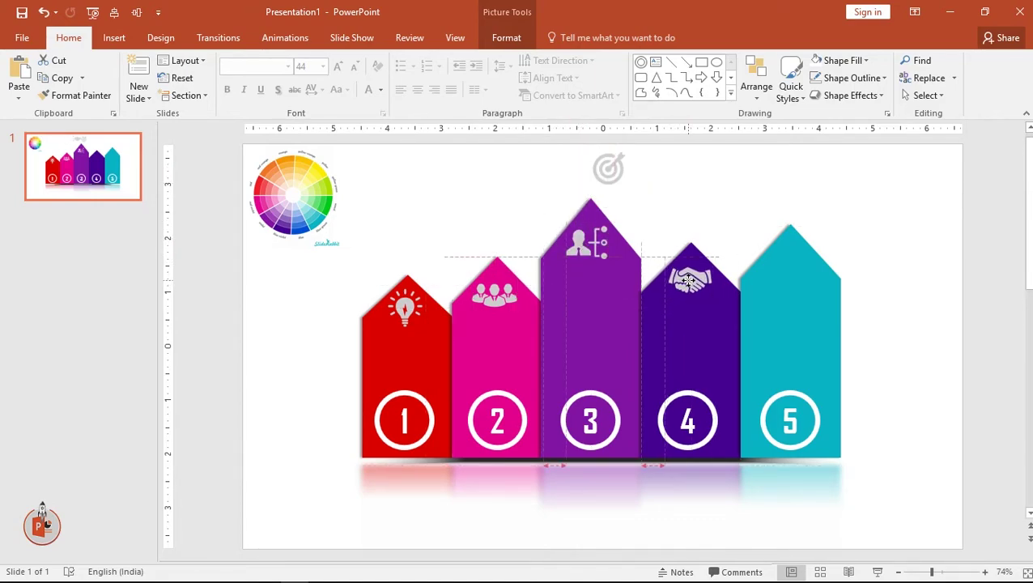
Place the target icon on top of the teal column and fine-tune its position.
left_click(608, 170)
left_click_drag(621, 175, 791, 261)
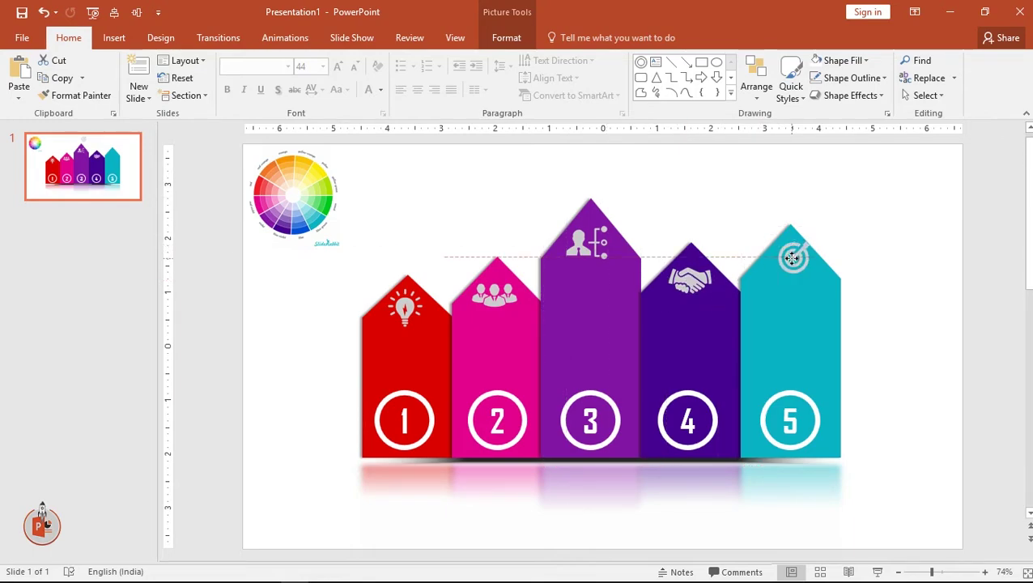
left_click(911, 268)
left_click(791, 263)
left_click_drag(791, 263, 788, 262)
left_click(881, 252)
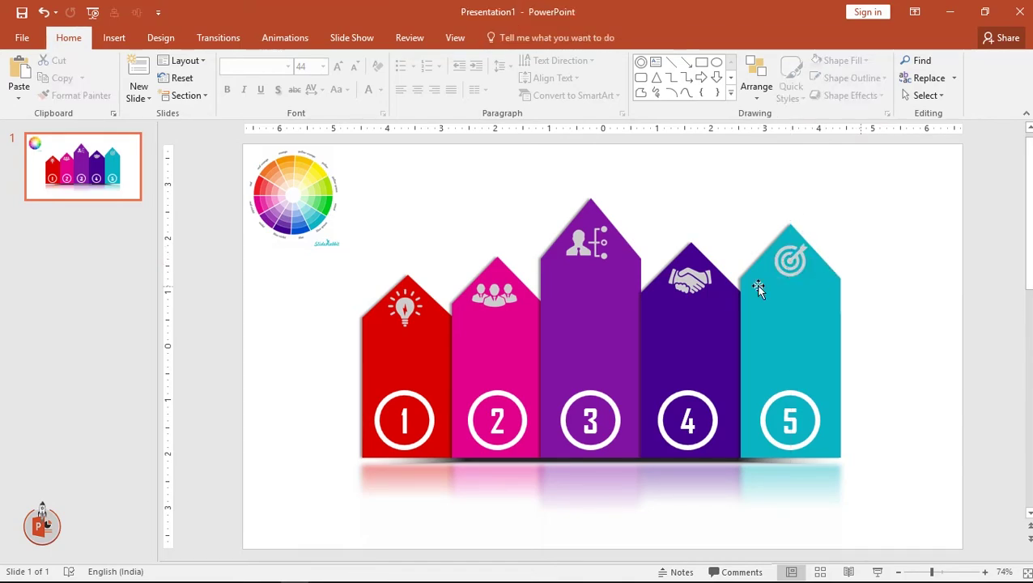
left_click(600, 253)
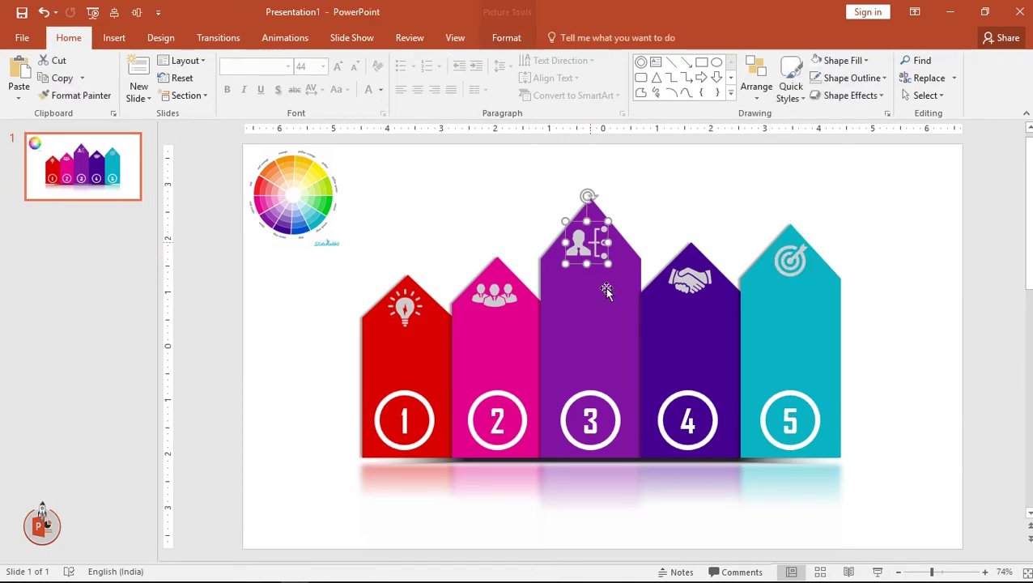
left_click(706, 208)
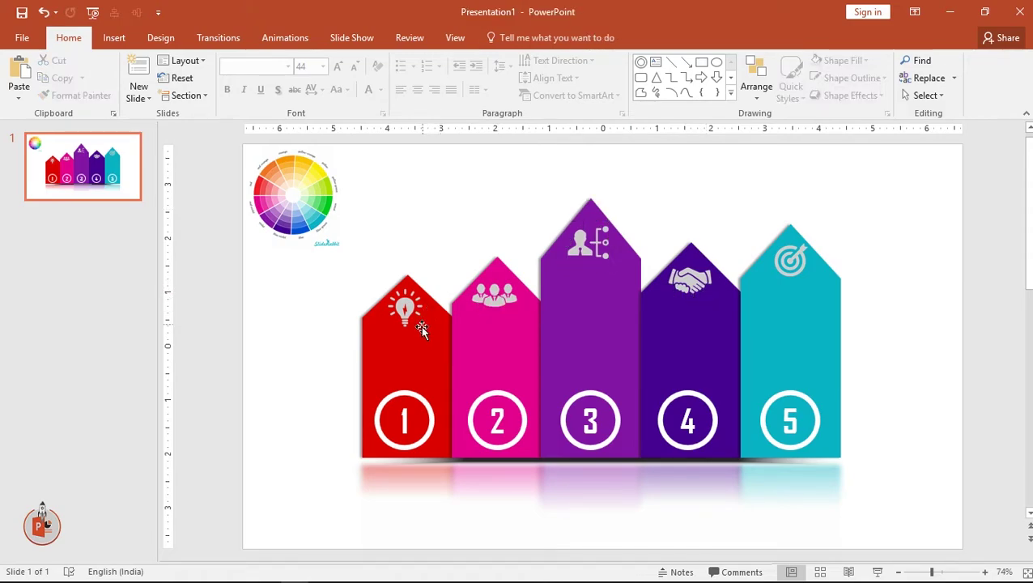
Add a text box reading IDEA on the red column below the lightbulb.
left_click(114, 38)
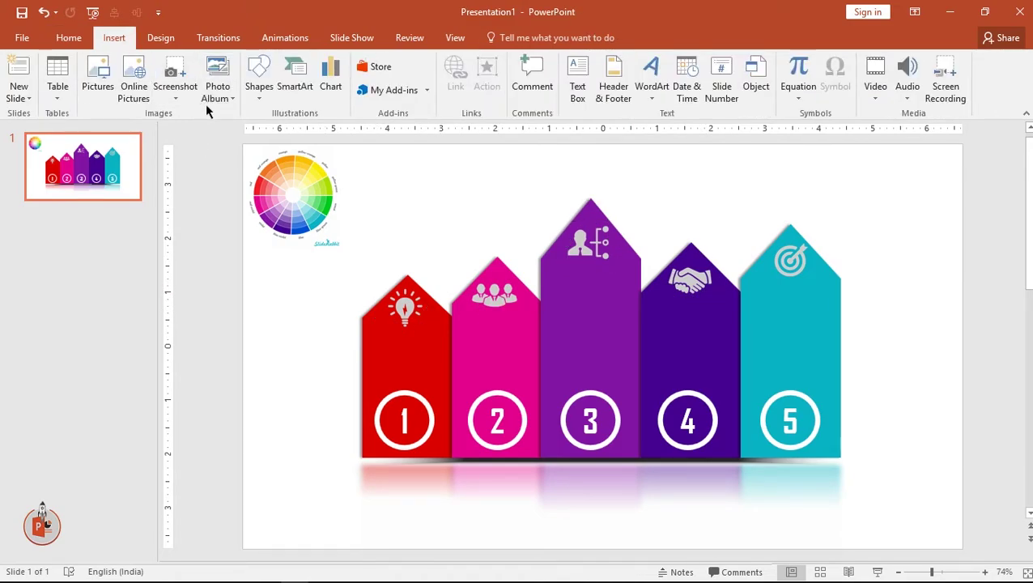
left_click(262, 103)
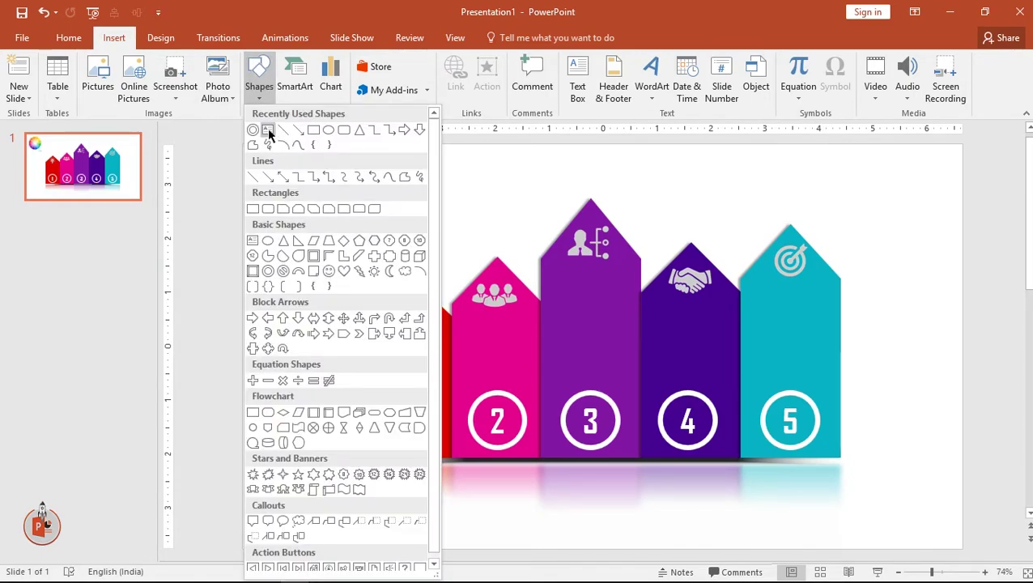
left_click(267, 130)
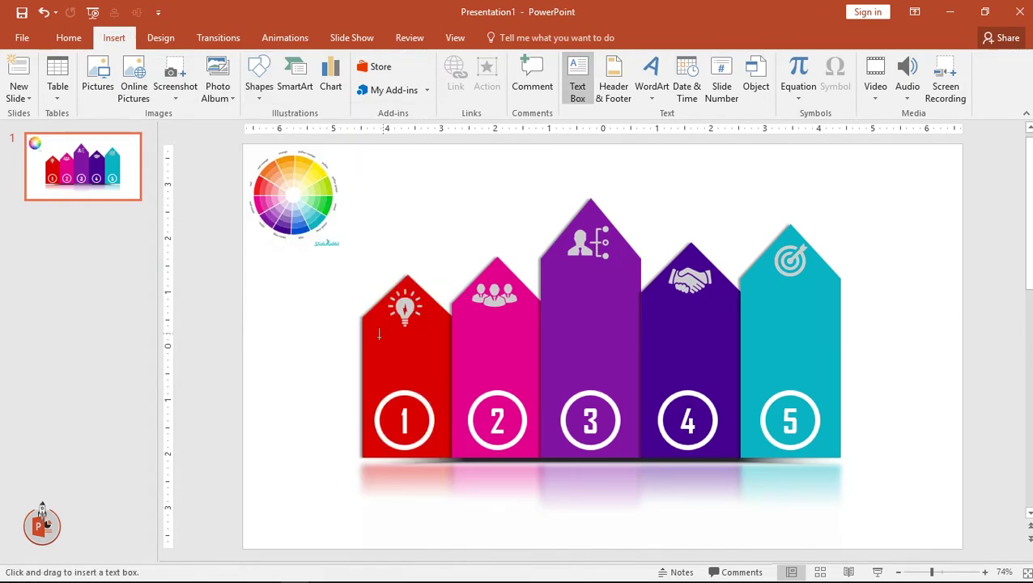
left_click_drag(401, 355, 456, 367)
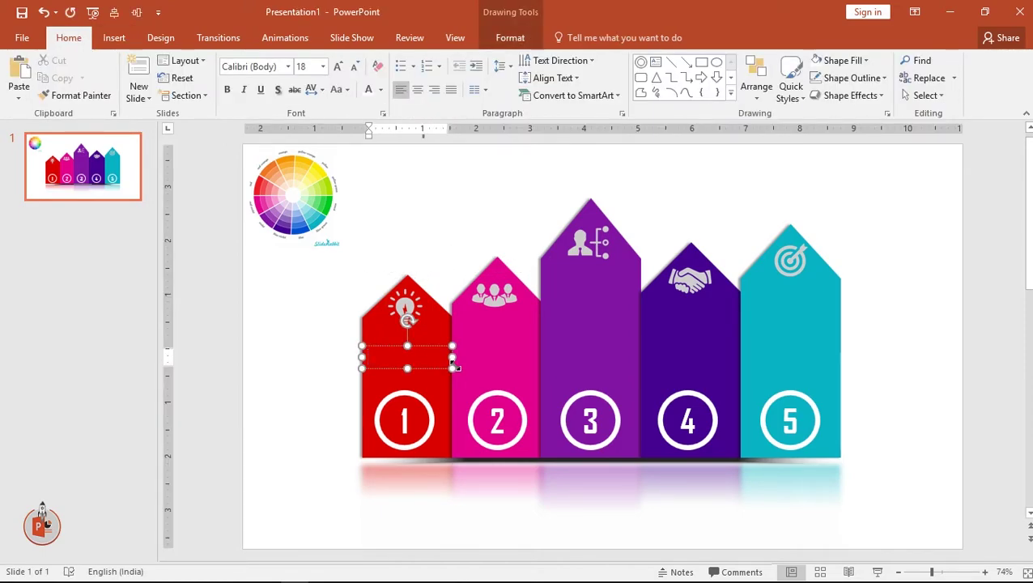
type("IDEA")
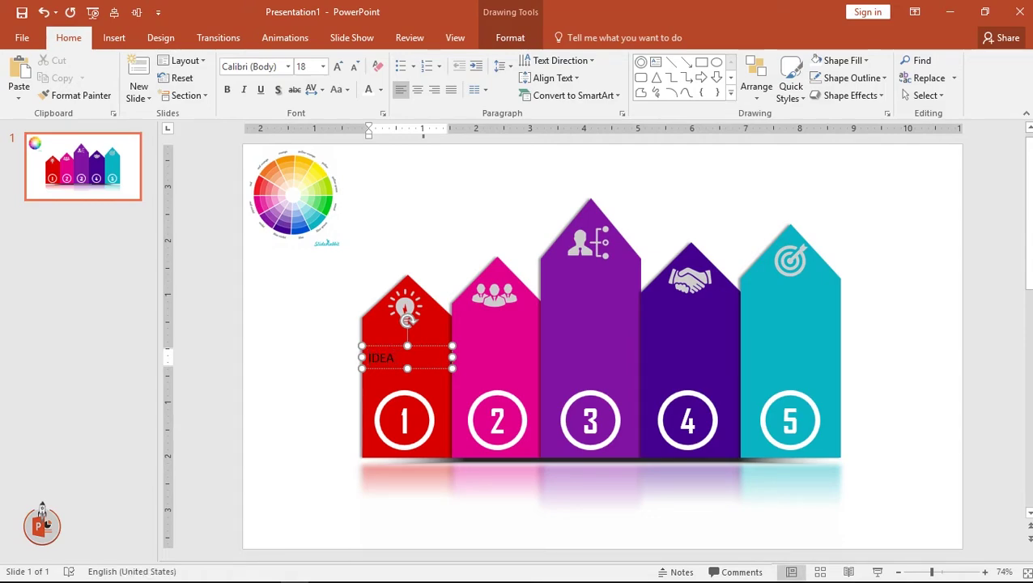
key("Escape")
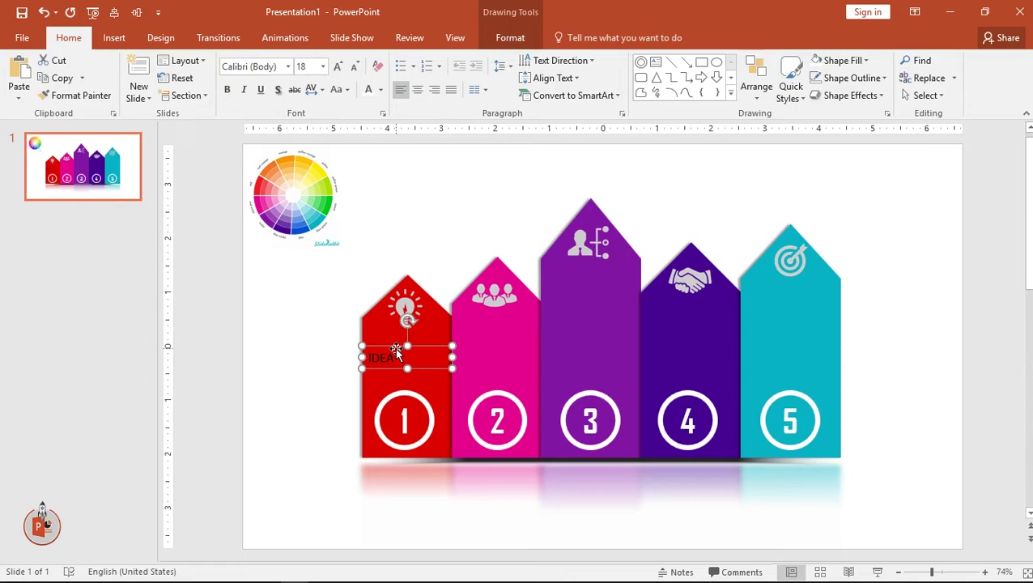
Style IDEA as centred, bold white 24 pt Agency FB with very loose spacing.
left_click(258, 68)
type("agency")
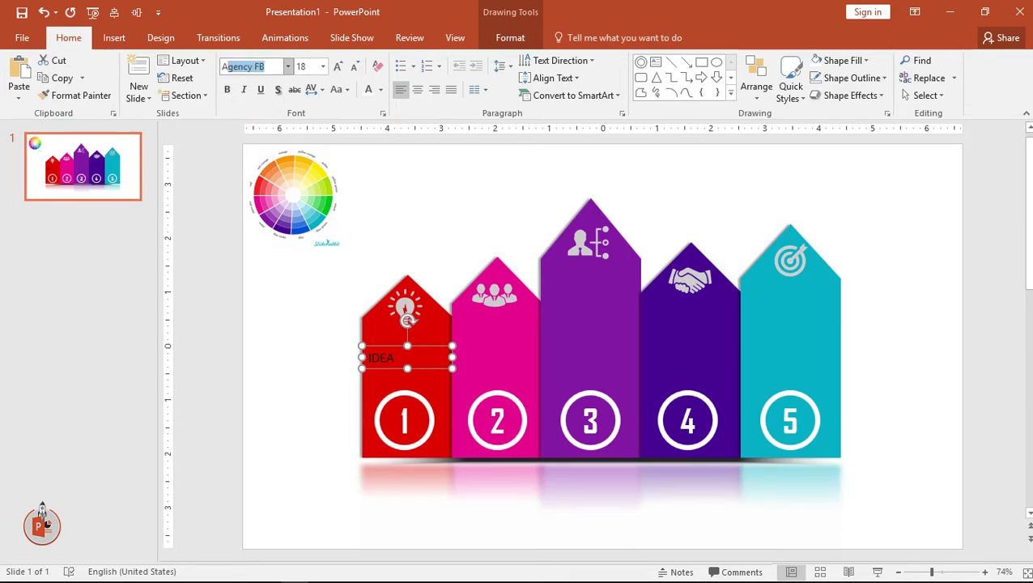
key("Return")
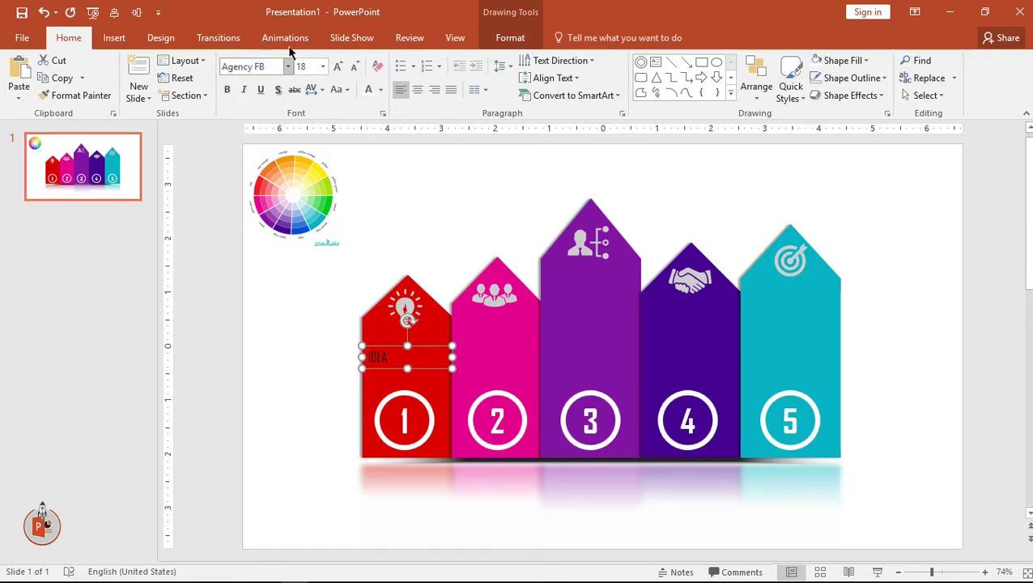
left_click(318, 89)
left_click(340, 164)
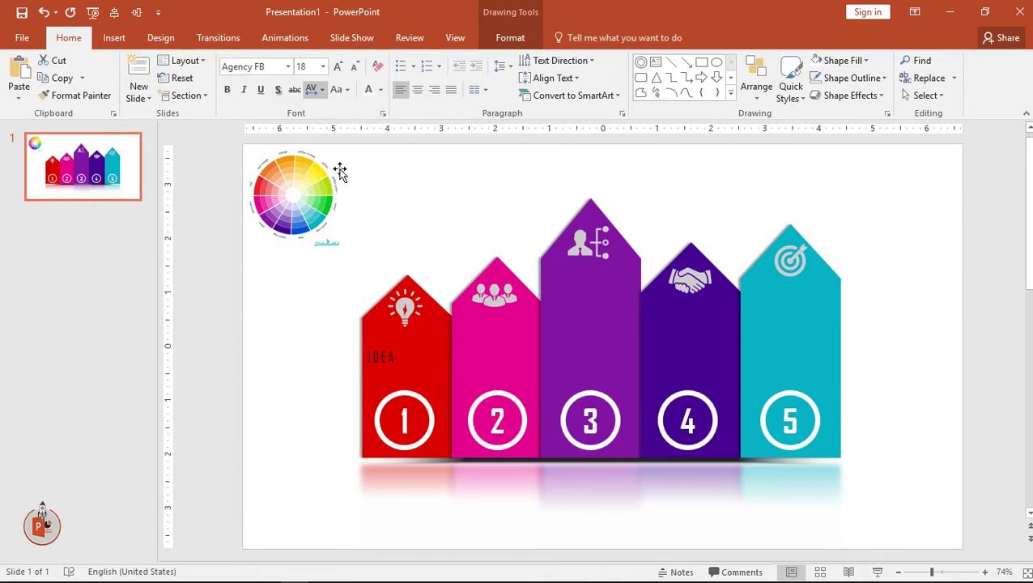
left_click(318, 90)
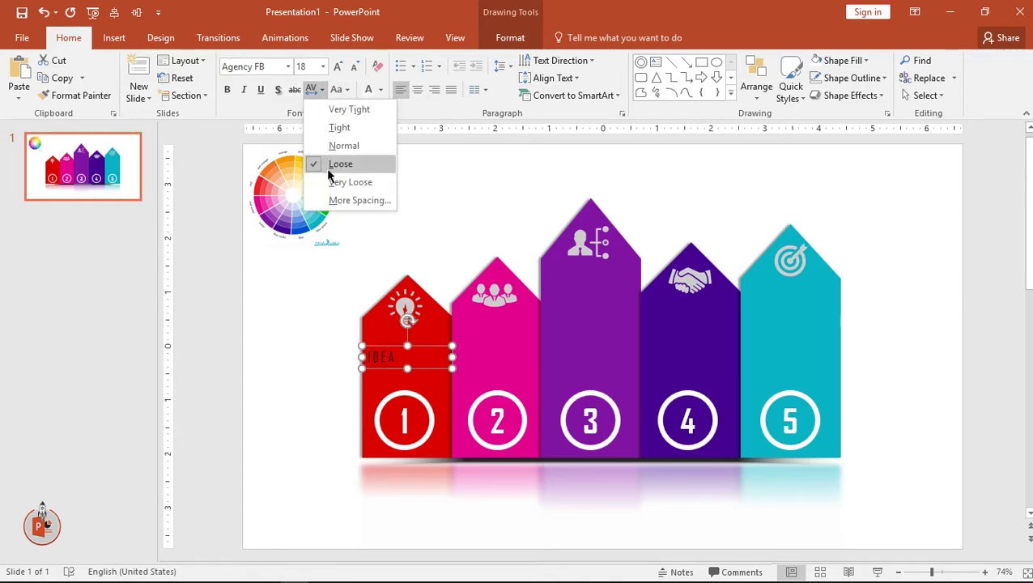
left_click(340, 181)
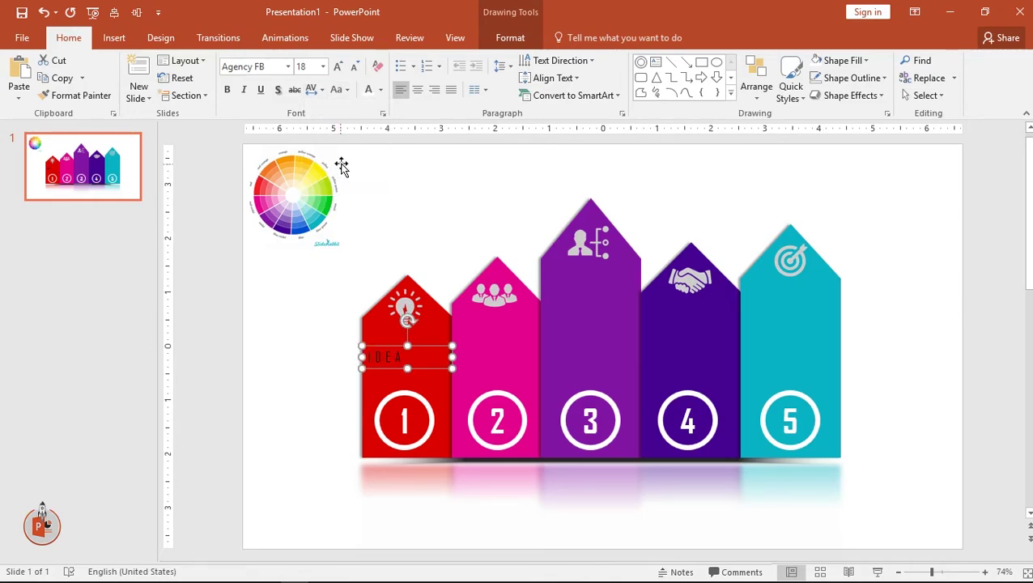
left_click(369, 90)
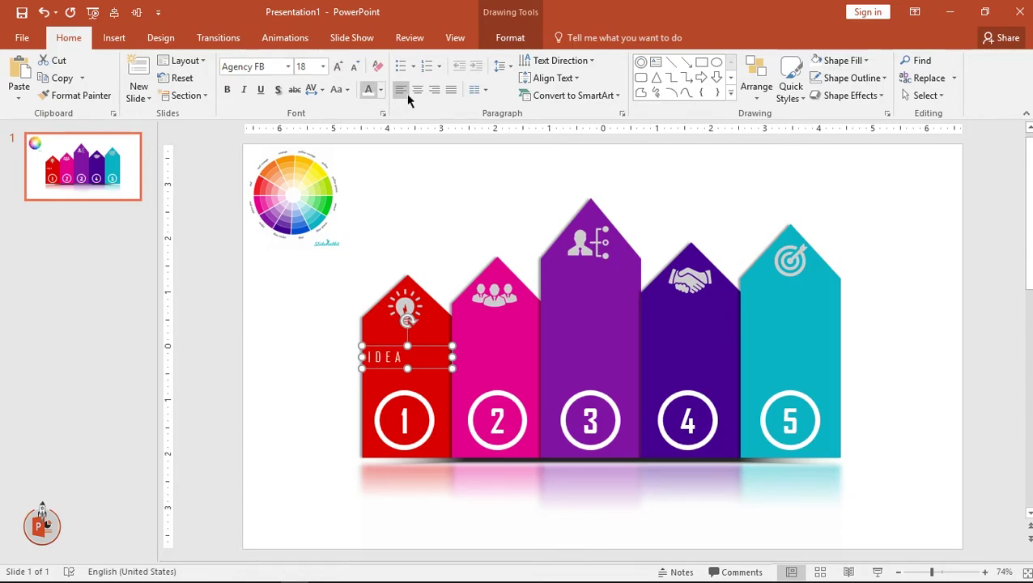
left_click(417, 90)
left_click(338, 65)
left_click(338, 65)
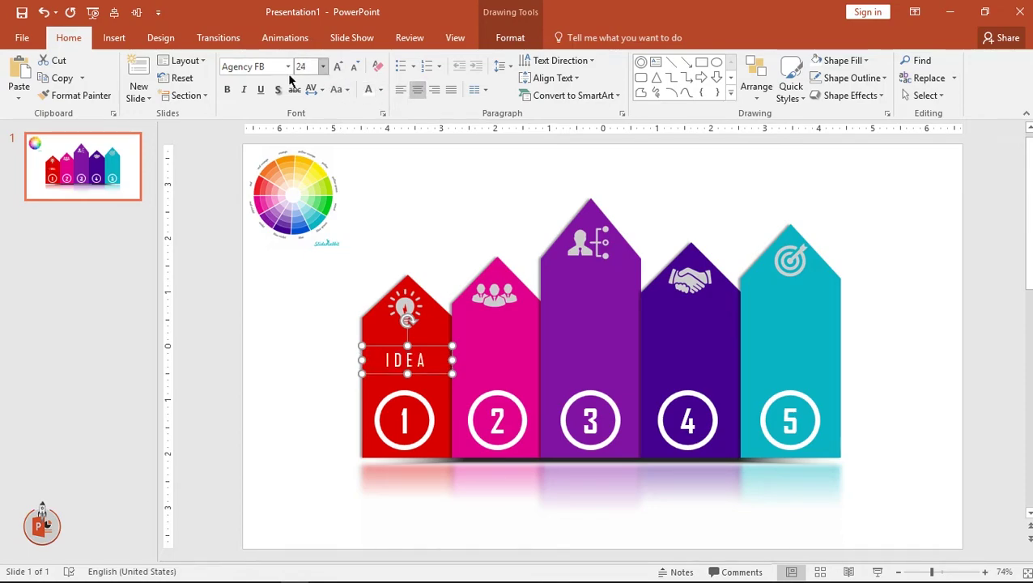
left_click(226, 89)
Raise the IDEA title and type the caption 'Some text goes here'.
mouse_move(423, 353)
left_mouse_down()
mouse_move(425, 324)
mouse_move(409, 342)
mouse_move(418, 369)
mouse_move(381, 361)
mouse_move(404, 371)
mouse_move(438, 364)
left_mouse_up()
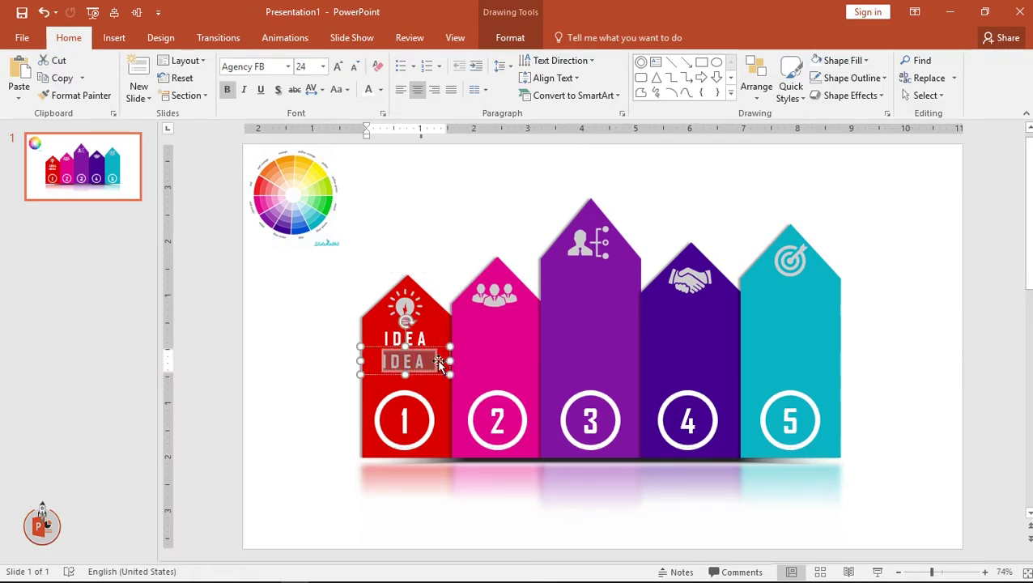
type("Some ")
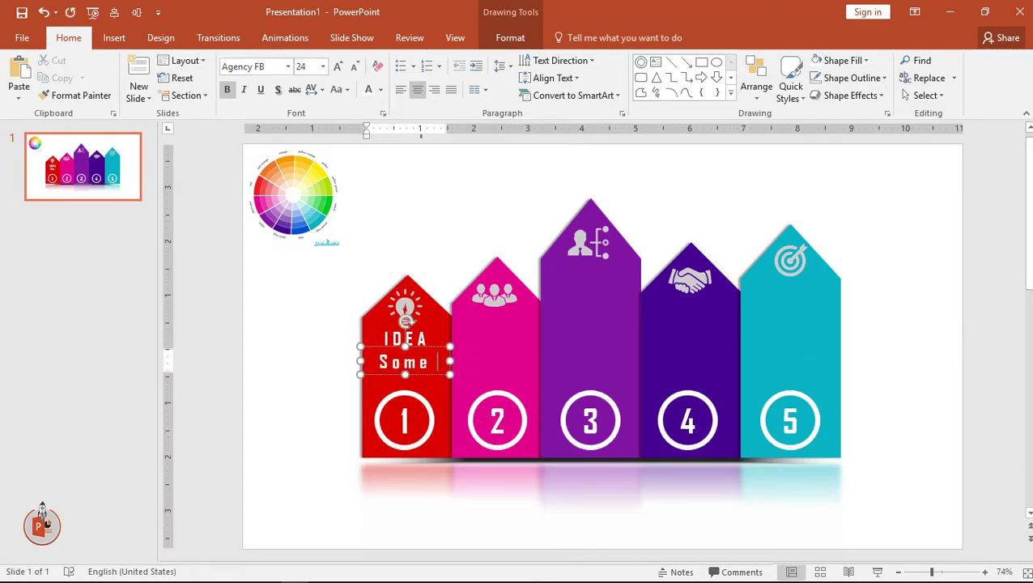
type("y")
key("BackSpace")
type("text goe")
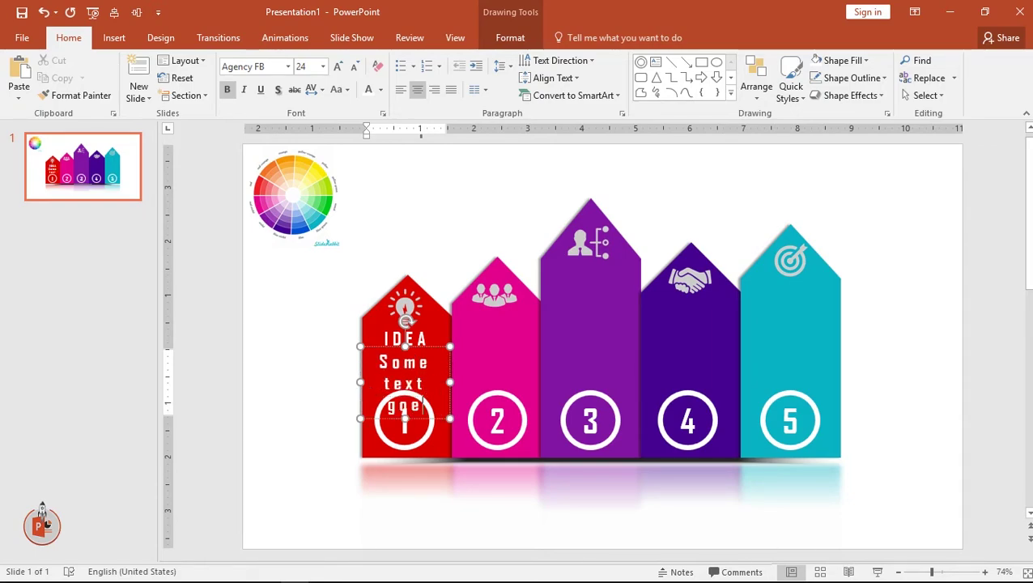
type("s here")
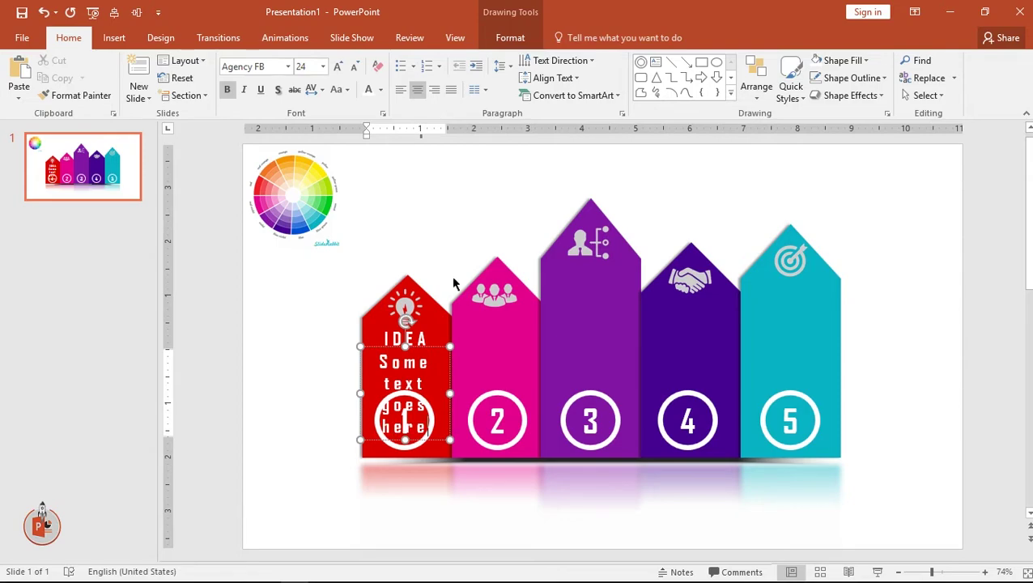
Shrink the caption to 14 pt and move it just under the IDEA title.
left_click(431, 348)
left_click(305, 65)
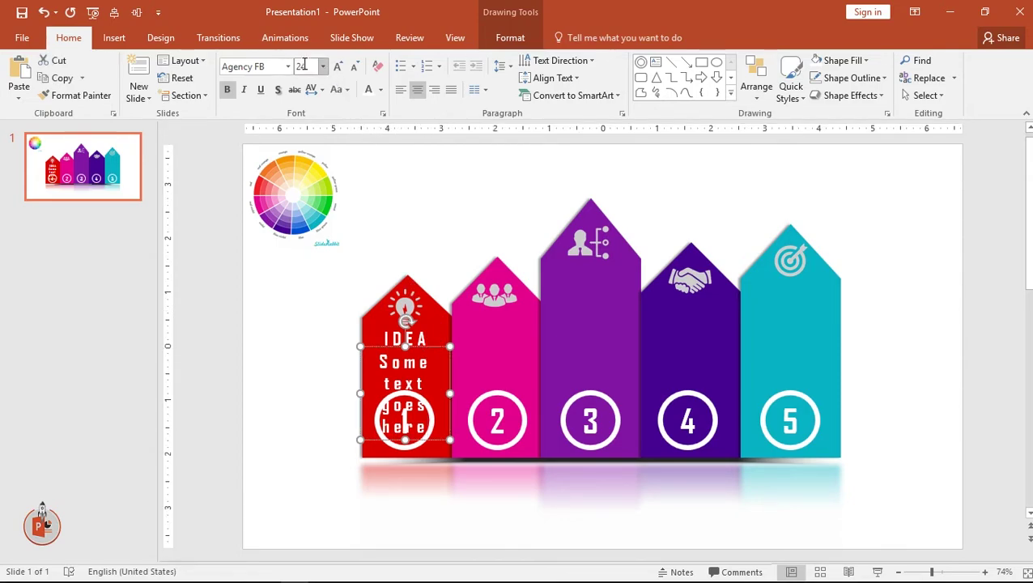
type("15")
key("Return")
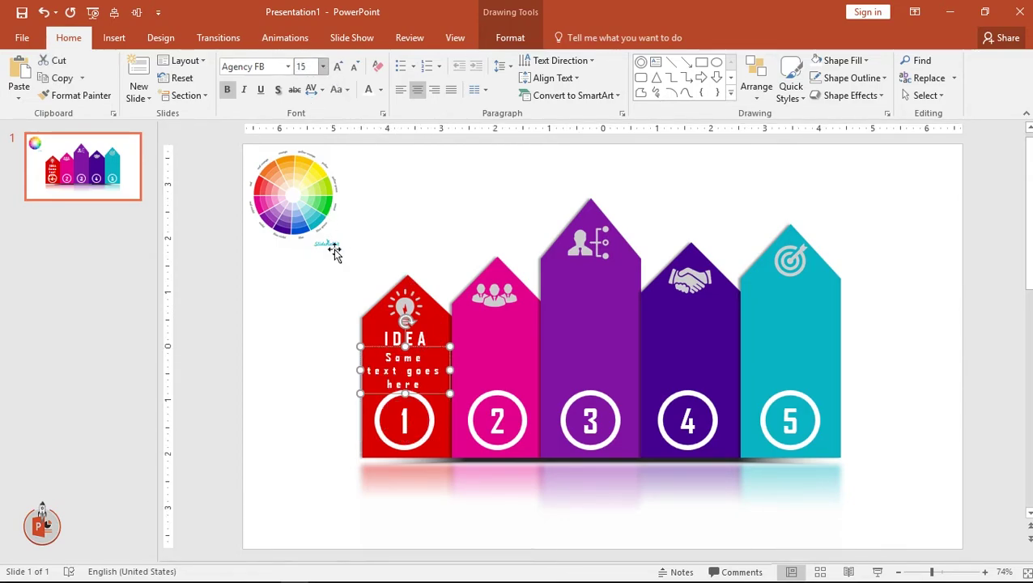
left_click(356, 66)
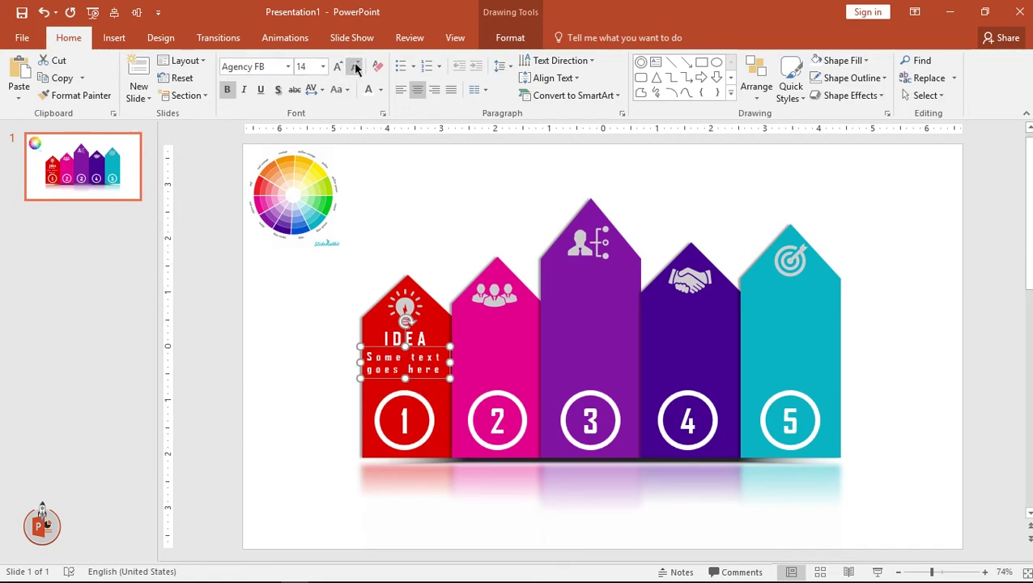
left_click_drag(436, 348, 437, 352)
Select the IDEA title and its caption box together.
left_click(423, 332)
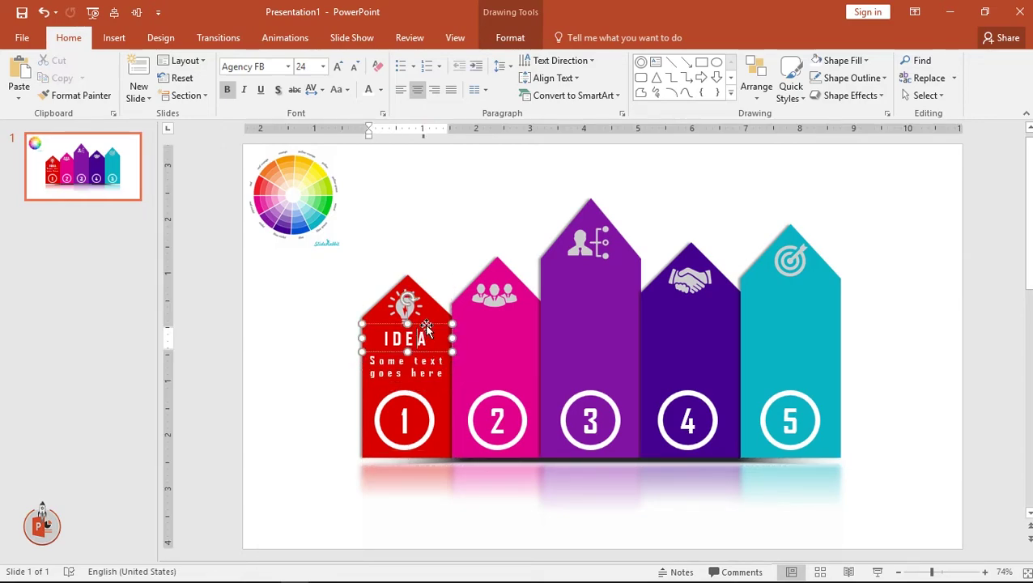
left_click(427, 328)
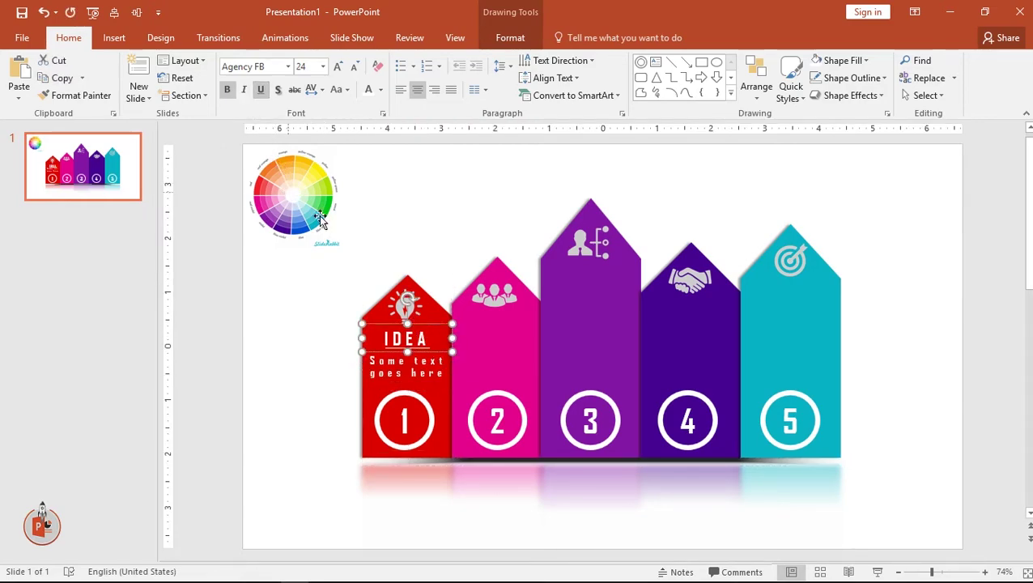
left_click(422, 374, "shift")
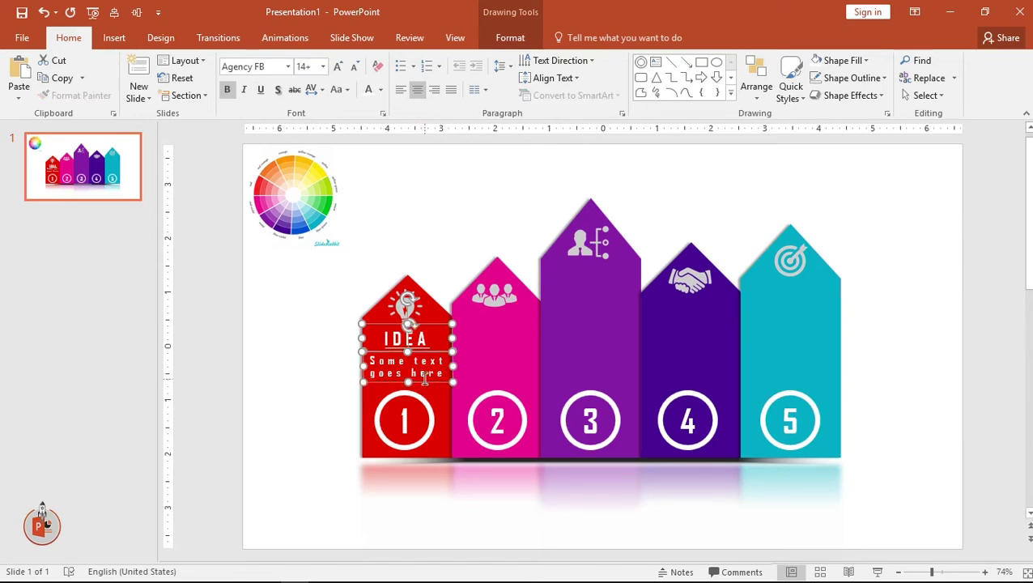
Copy the title and caption onto column 2 and retitle it TEAM WORK on two lines.
left_click_drag(423, 384, 512, 374)
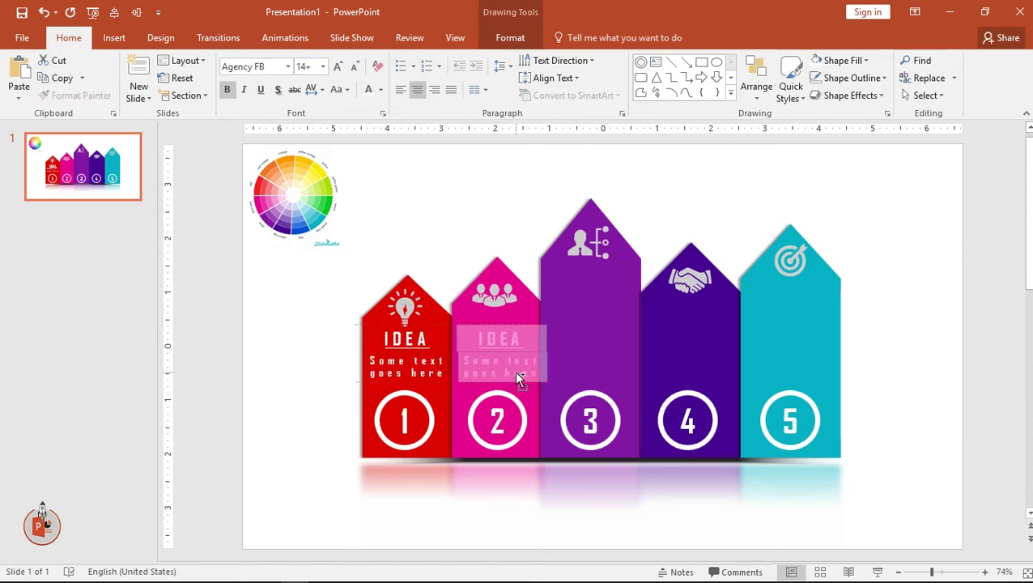
left_click_drag(512, 375, 509, 372)
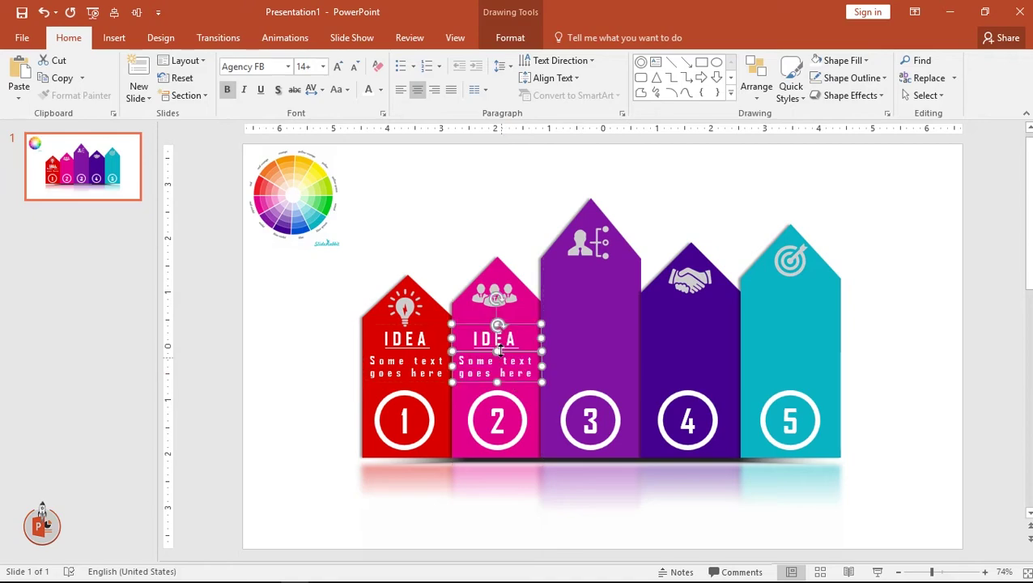
left_click(510, 338)
double_click(512, 337)
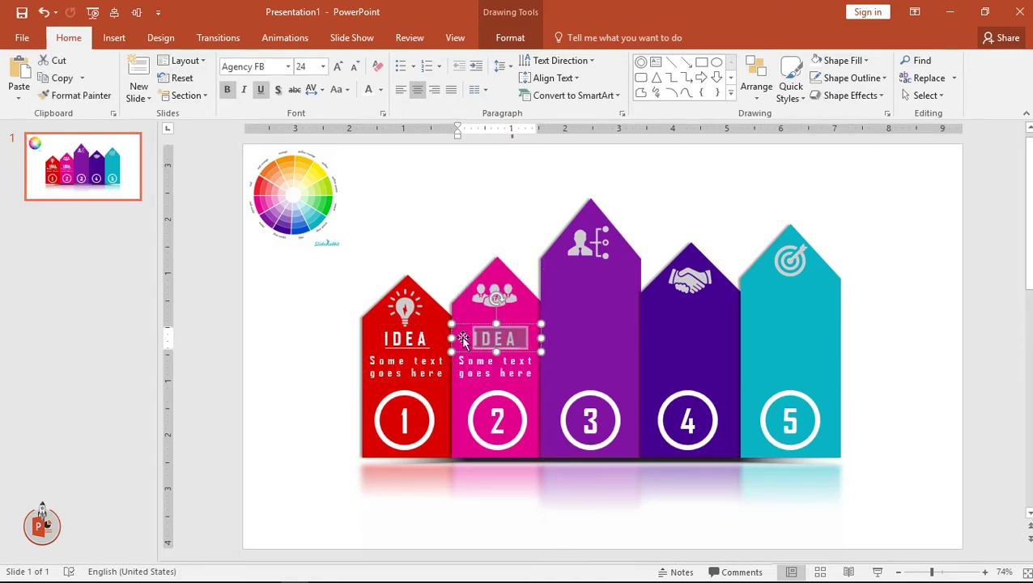
type("TEAM")
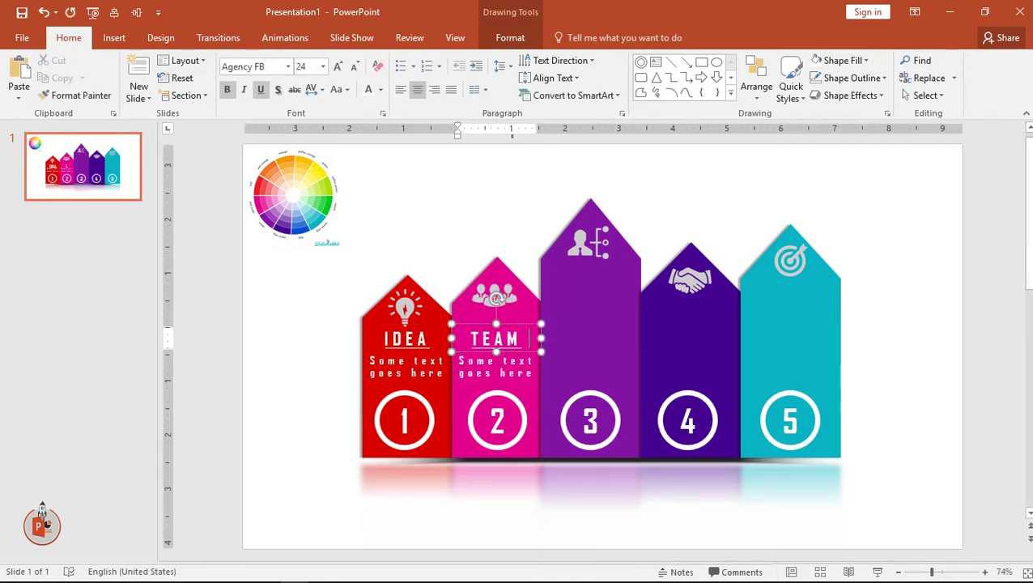
key("Return")
type("WORK")
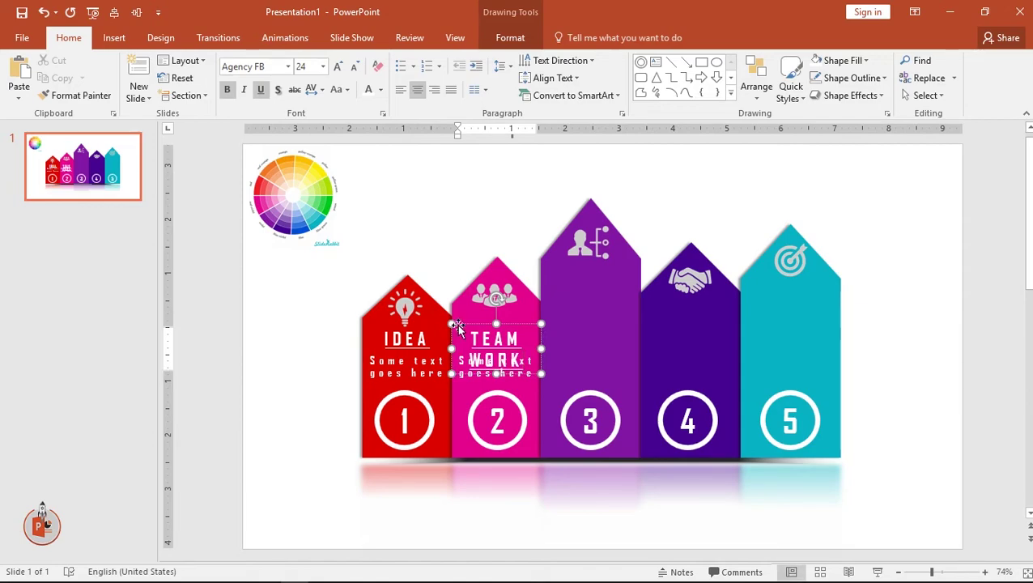
left_click_drag(508, 323, 510, 305)
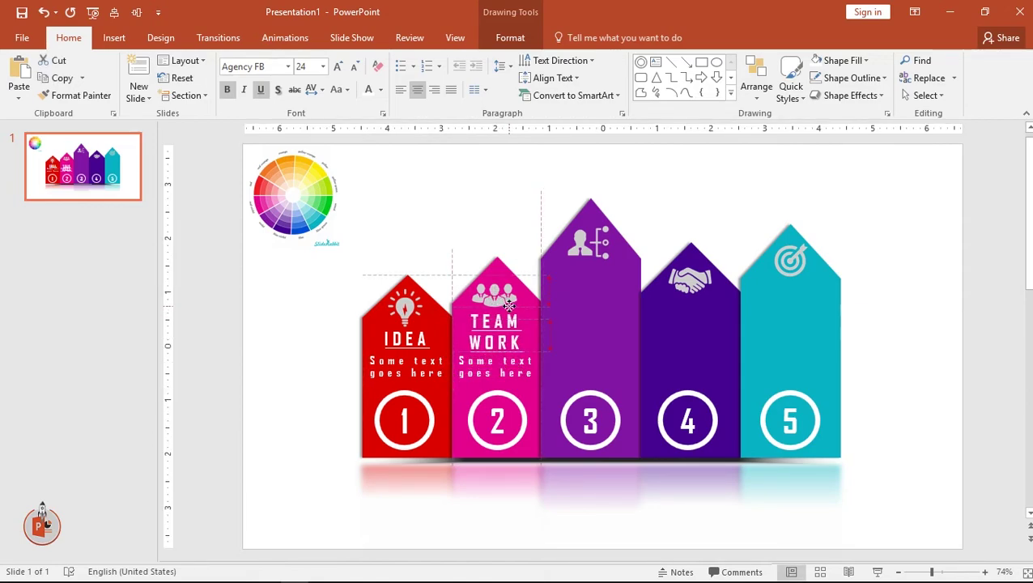
Copy the block onto column 3, retitle it PLAN, and raise its caption beneath.
left_click_drag(515, 373, 606, 374)
left_click(611, 308)
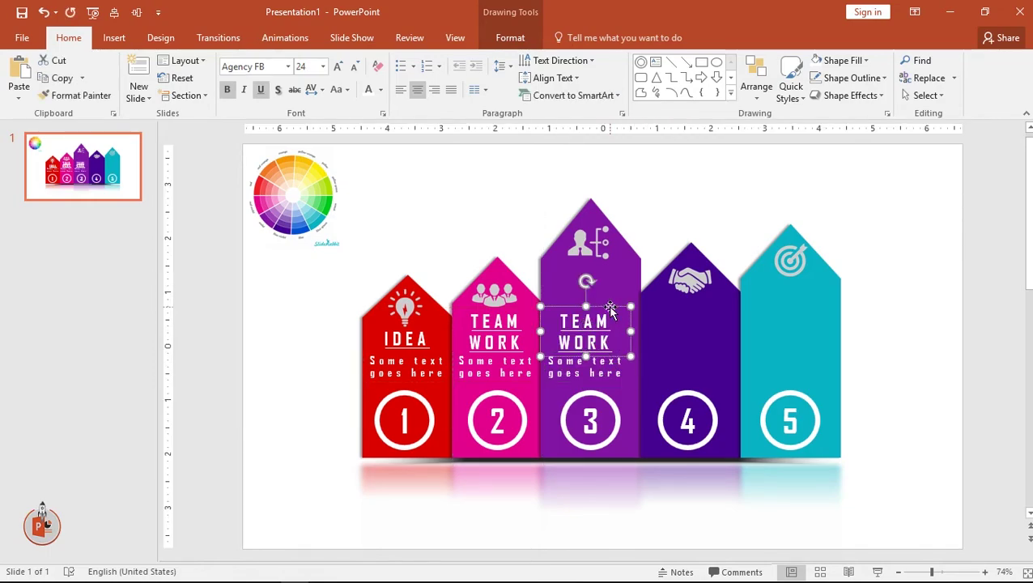
left_click_drag(610, 309, 611, 277)
left_click(557, 293)
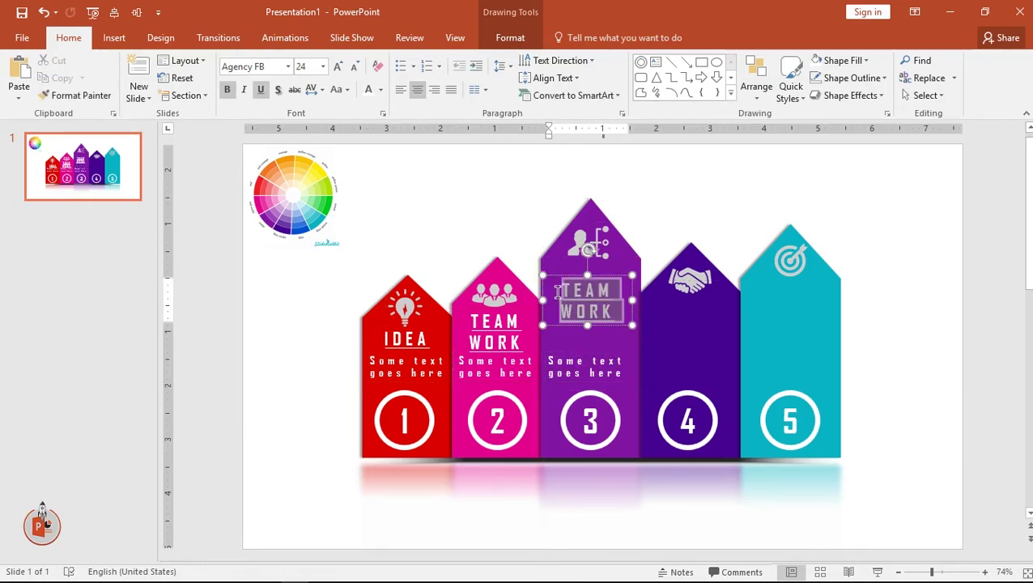
type("PLAN")
left_click(590, 356)
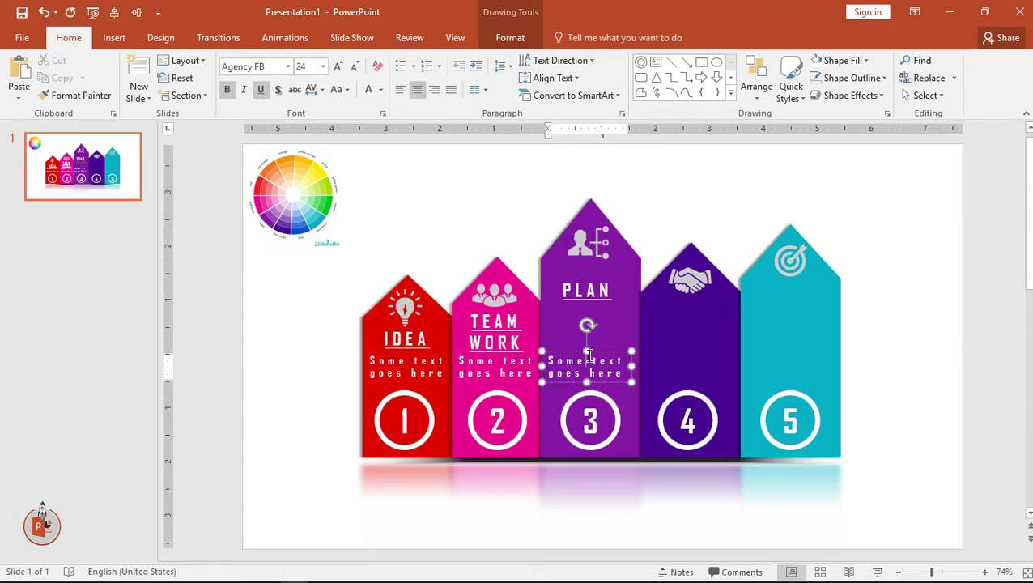
left_click_drag(605, 352, 609, 312)
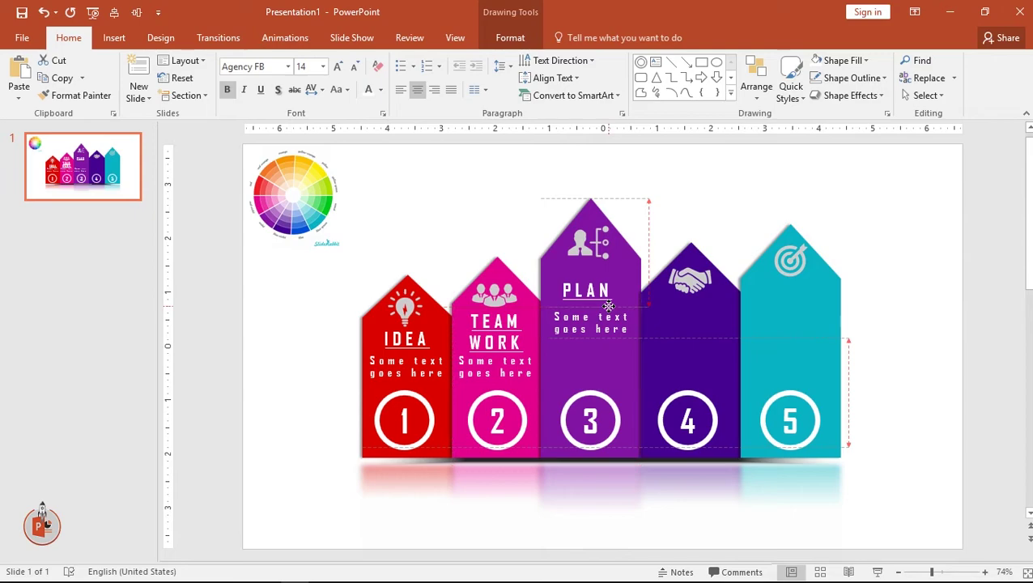
Settle column 3's caption under PLAN, copy the block to column 4, and retitle it BUISNESS.
left_click_drag(609, 311, 701, 347)
left_click(604, 291, "shift")
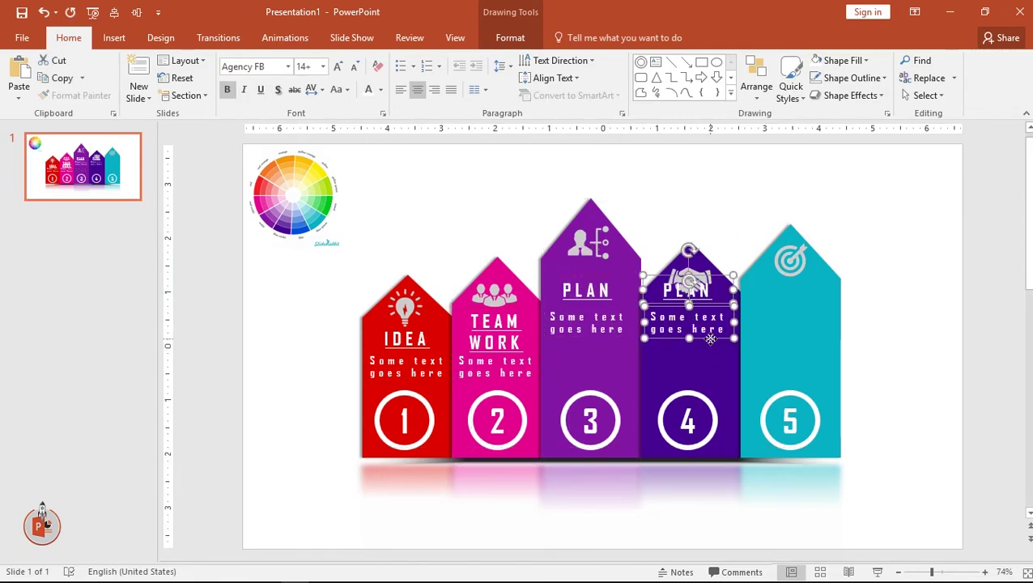
double_click(687, 311)
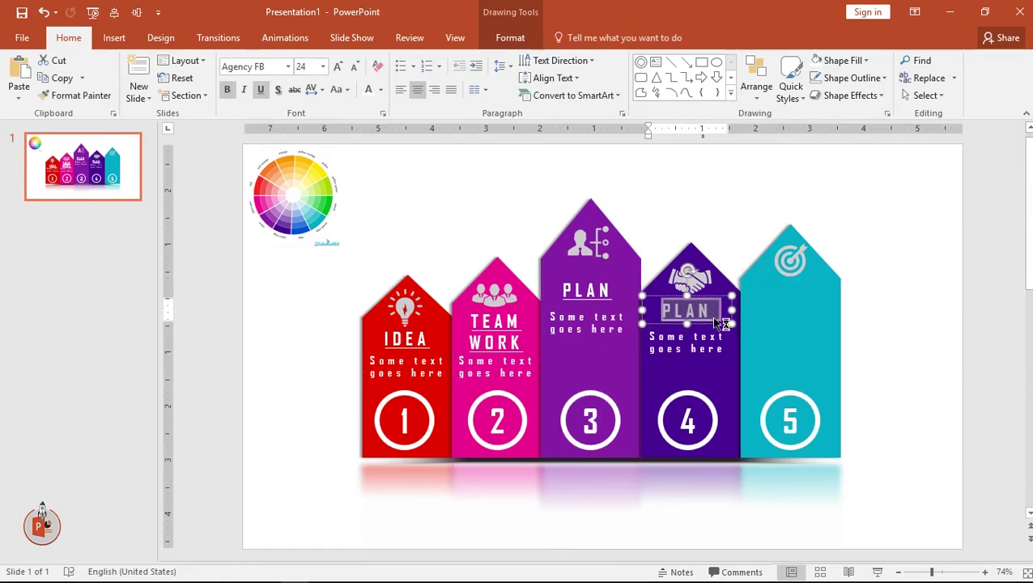
type("BUISNESS")
Resize column 4's BUISNESS title and set its caption to a smaller size.
key("Escape")
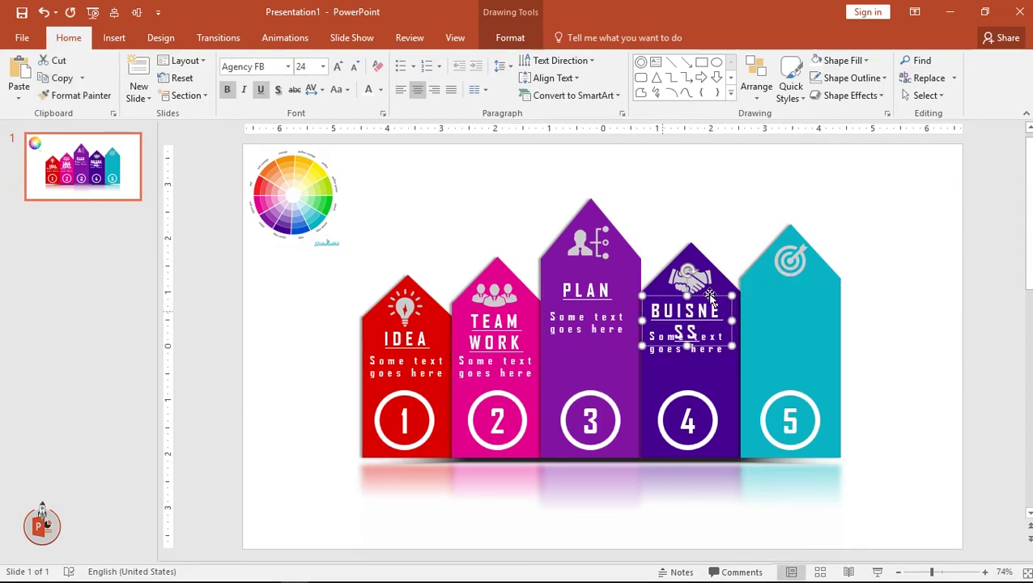
left_click(357, 67)
left_click(357, 66)
left_click(357, 67)
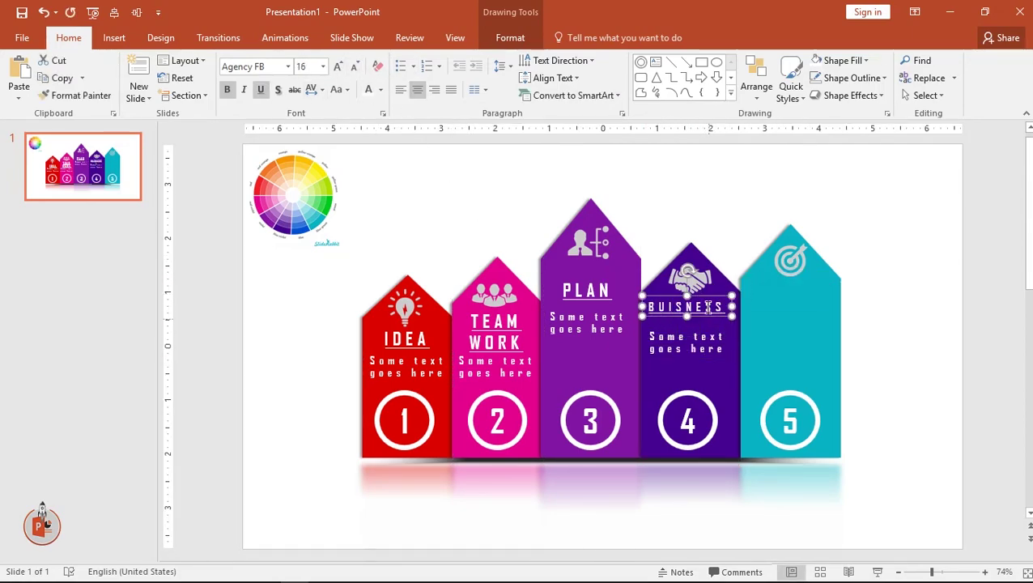
left_click(702, 334)
key("Escape")
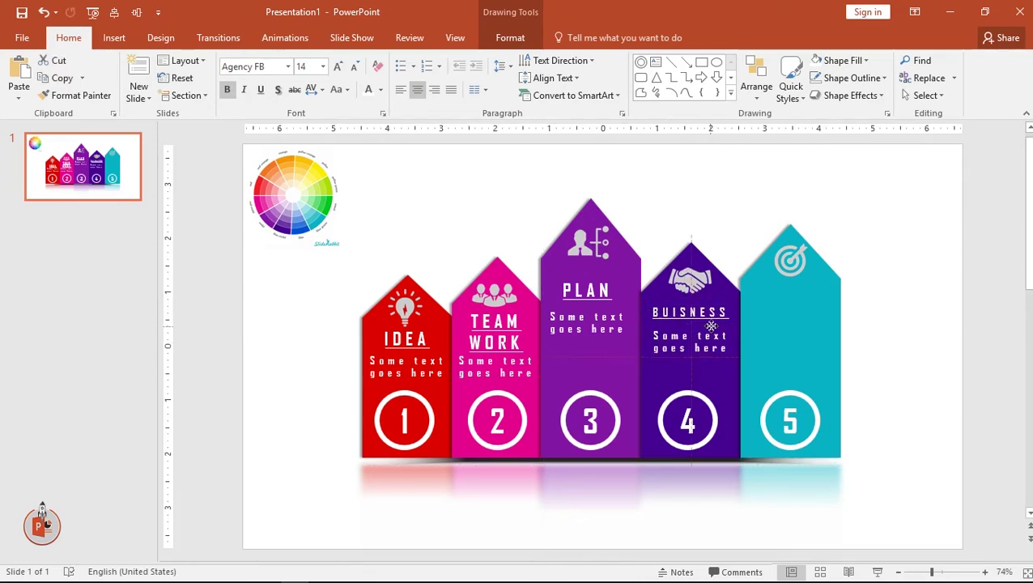
left_click(357, 66)
left_click(358, 67)
left_click(338, 66)
left_click(337, 66)
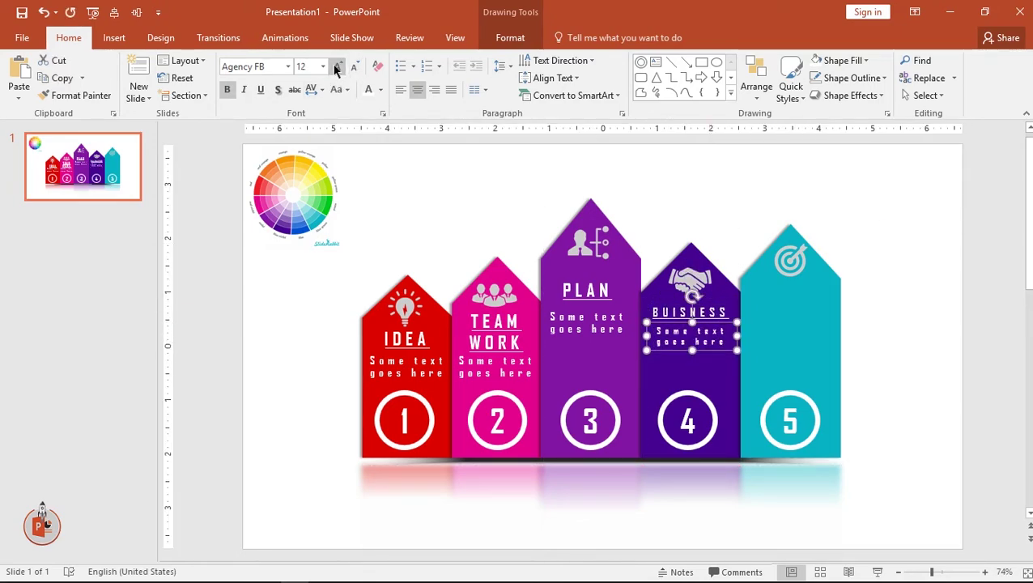
left_click(337, 66)
Set the BUISNESS title to 18 pt and copy column 4's title and caption toward the teal column.
left_click(715, 306)
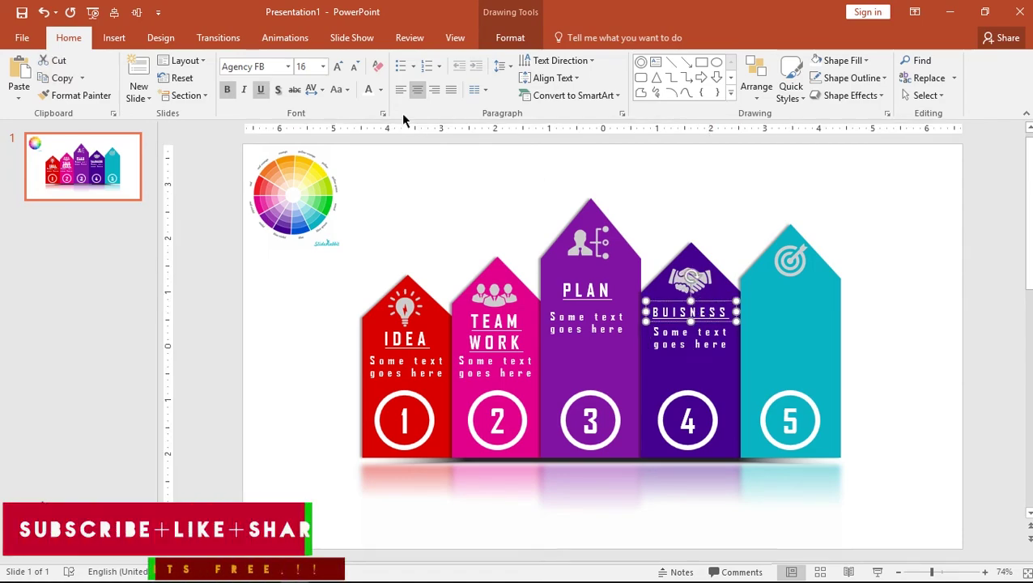
left_click(338, 66)
left_click(727, 314)
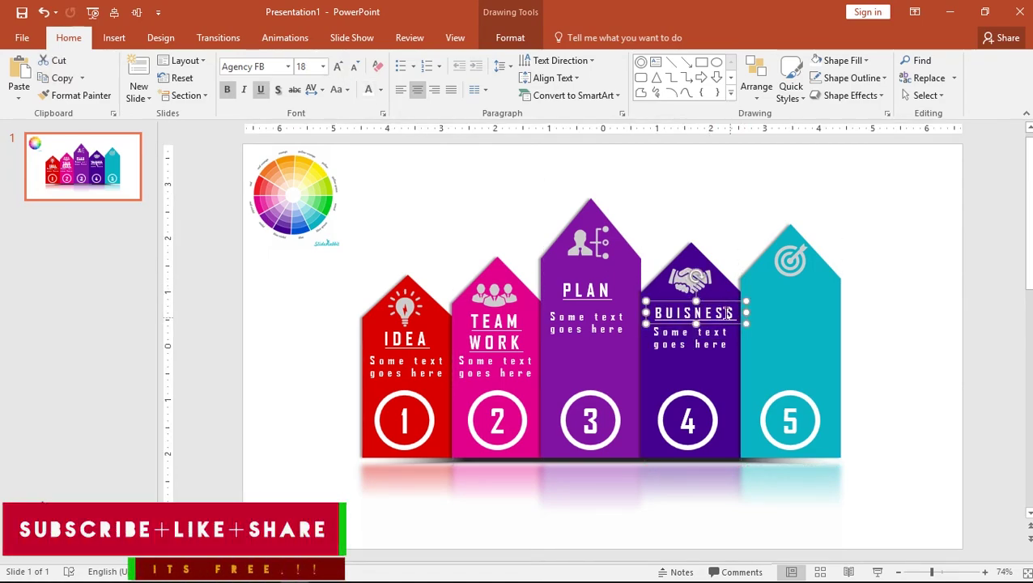
left_click(690, 337, "shift")
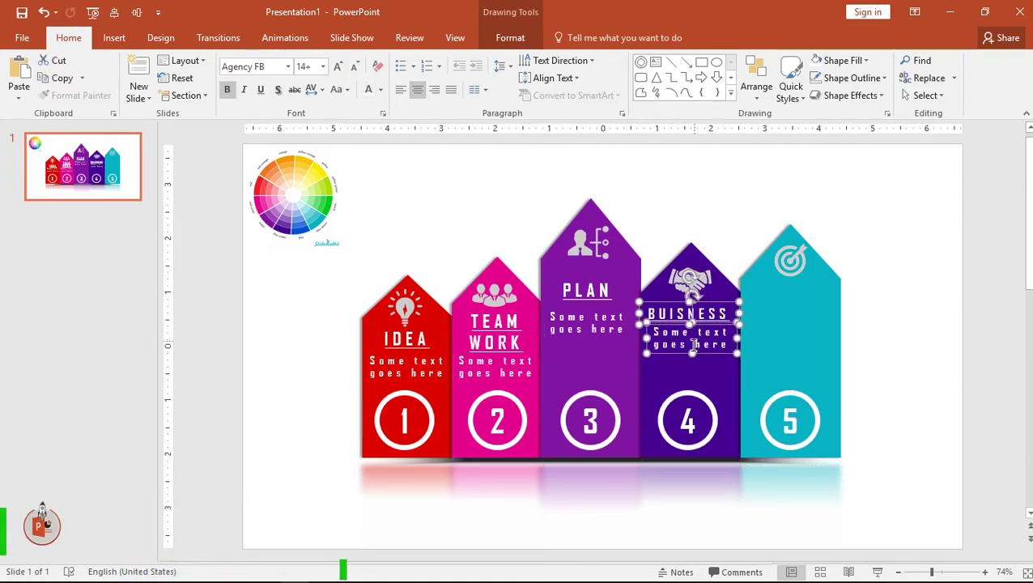
left_click_drag(721, 356, 811, 369)
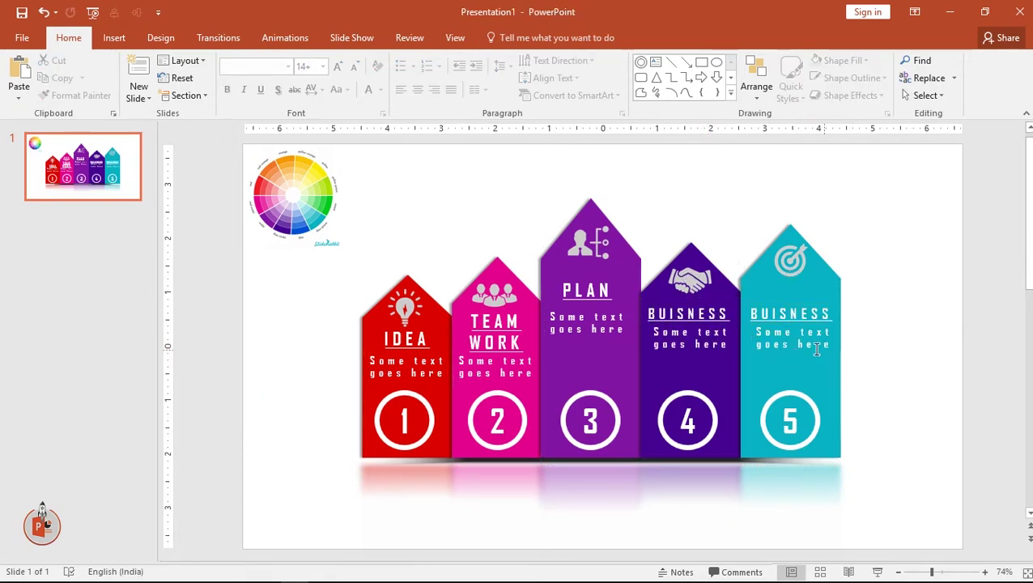
Place the copied title and caption on the teal column and retitle it SUCCESS.
left_click(691, 354)
left_click_drag(691, 354, 717, 354)
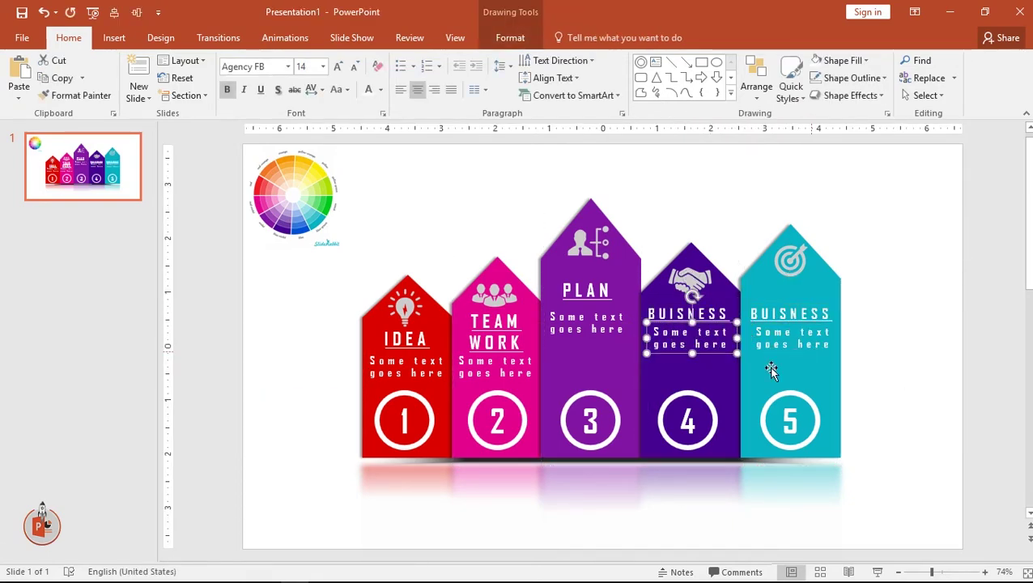
left_click(790, 314)
key("ctrl+a")
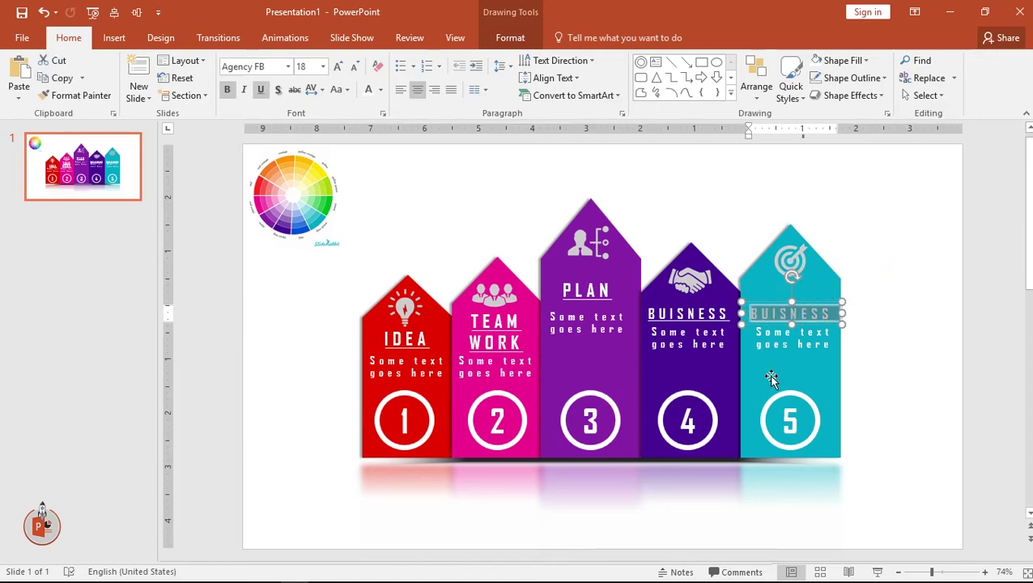
type("SUCC")
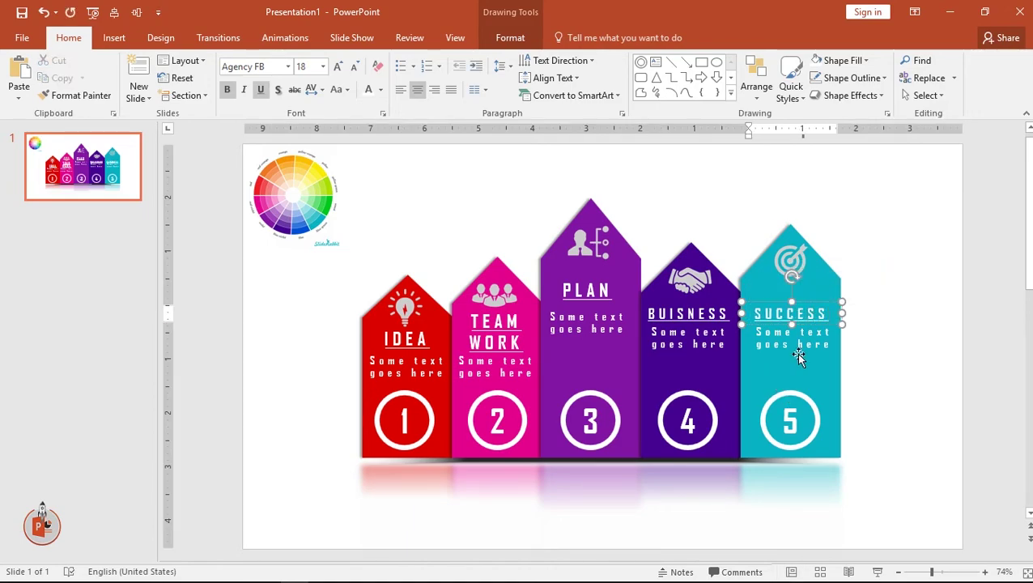
left_click(876, 364)
left_click(814, 352)
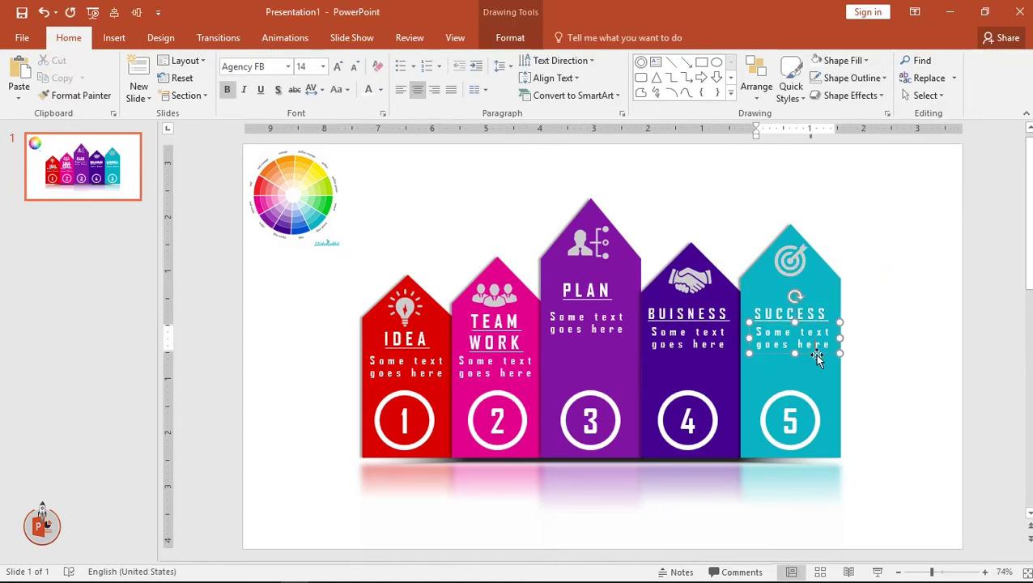
left_click(929, 343)
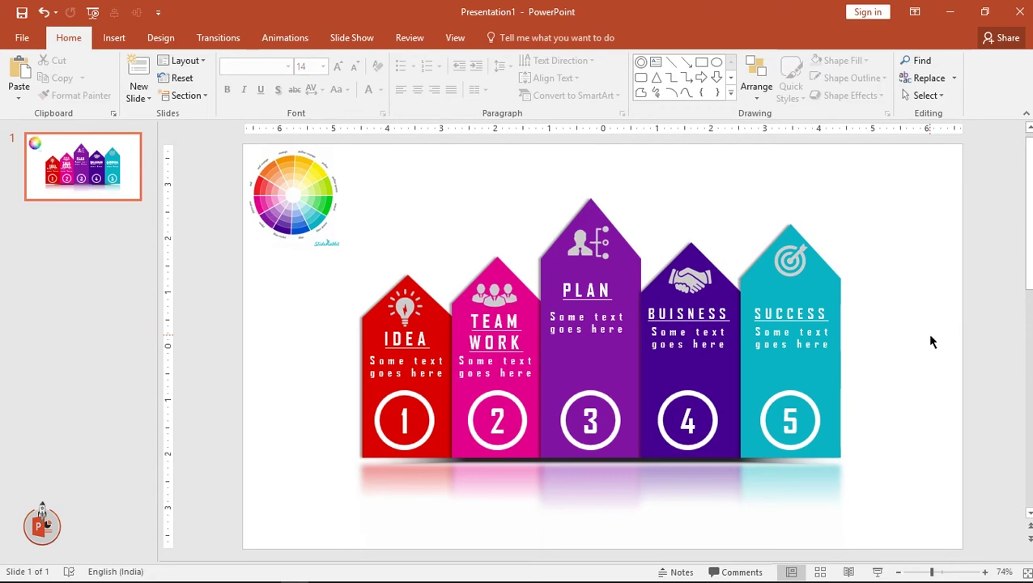
Give the slide background a radial gradient fill through Format Background.
right_click(900, 210)
left_click(867, 340)
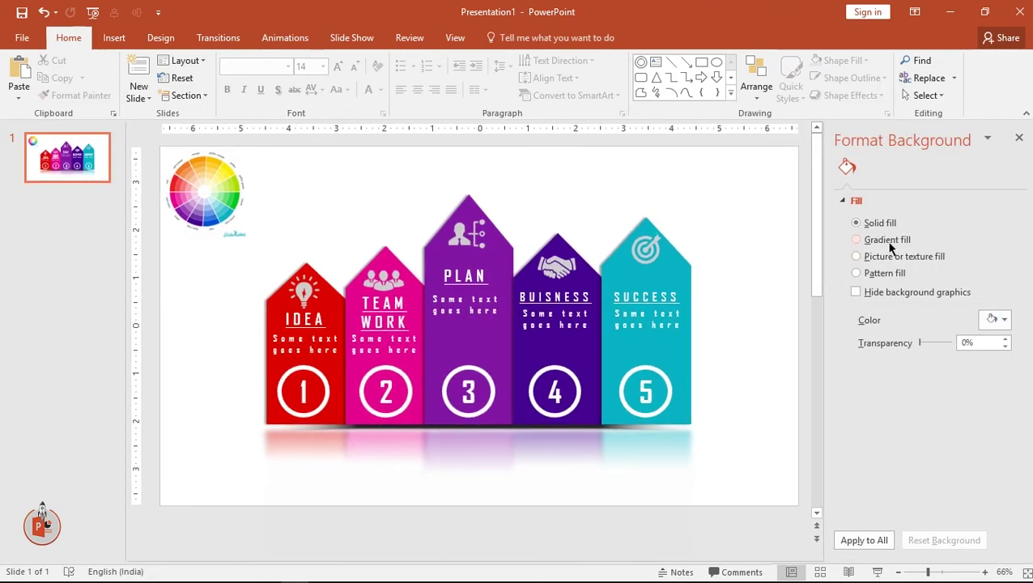
left_click(872, 239)
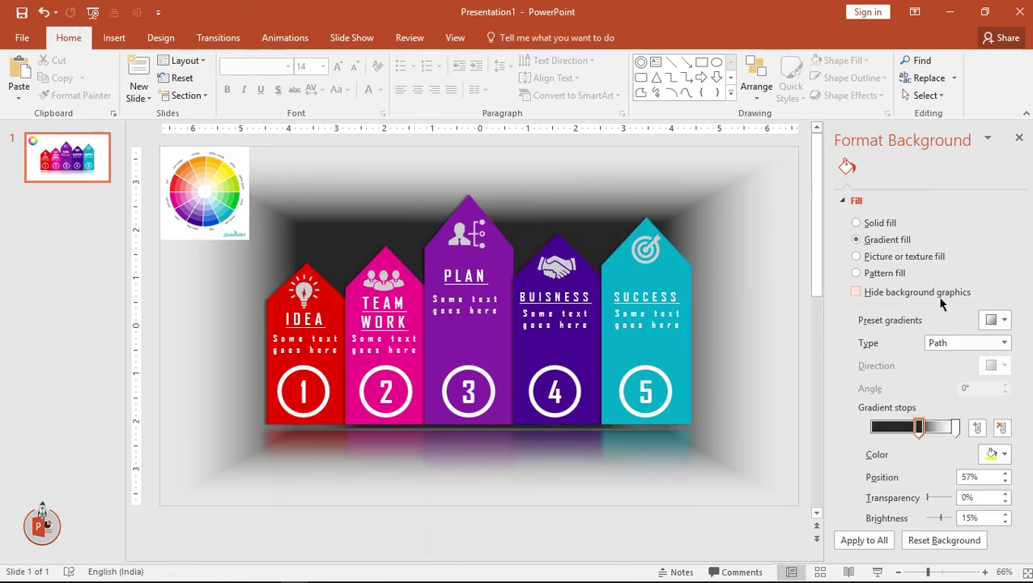
left_click(1003, 344)
left_click(959, 374)
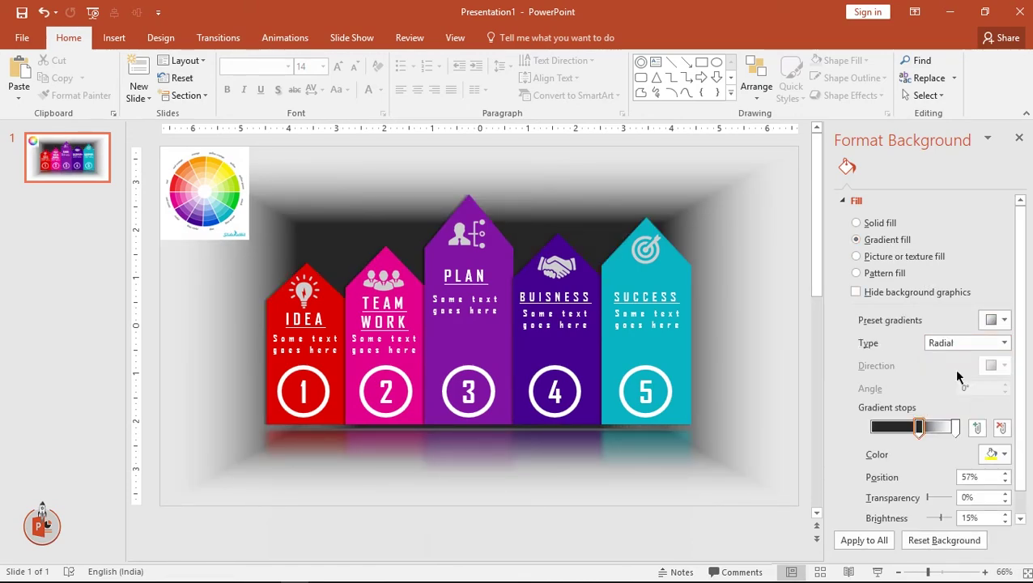
Browse the gradient preset and direction choices.
left_click(1004, 320)
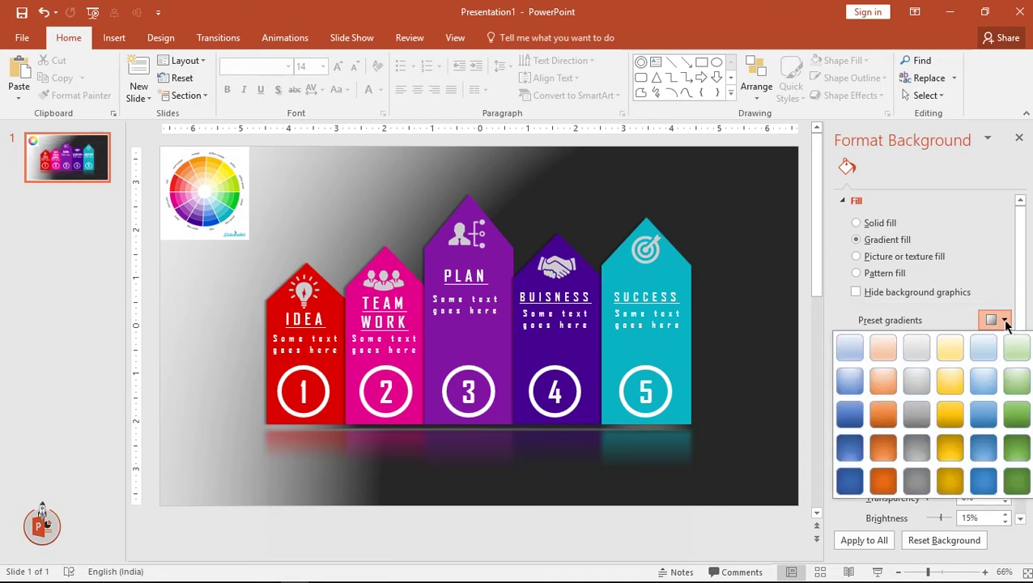
left_click(1004, 320)
left_click(1004, 366)
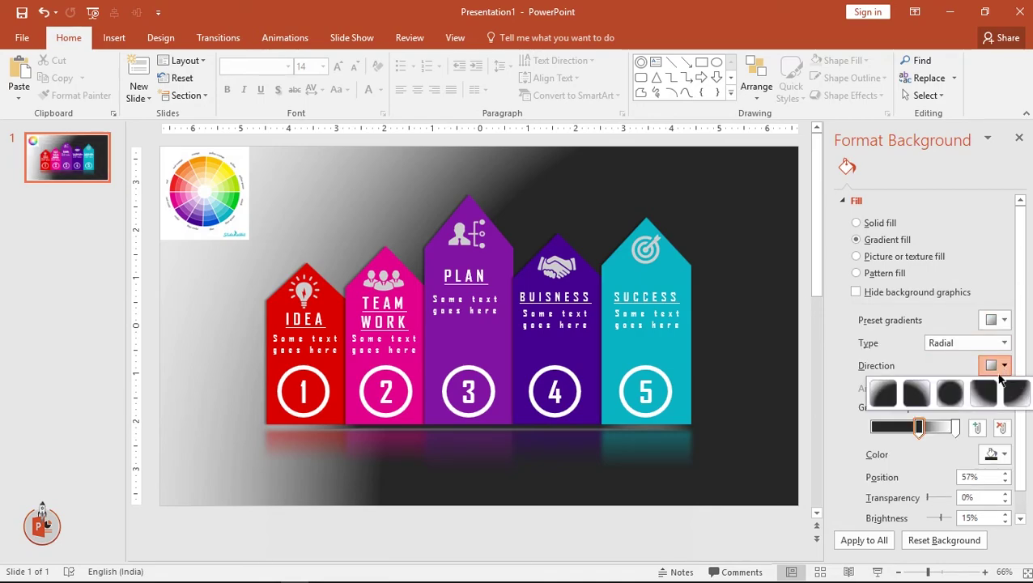
left_click(1004, 321)
left_click(1004, 321)
key("Escape")
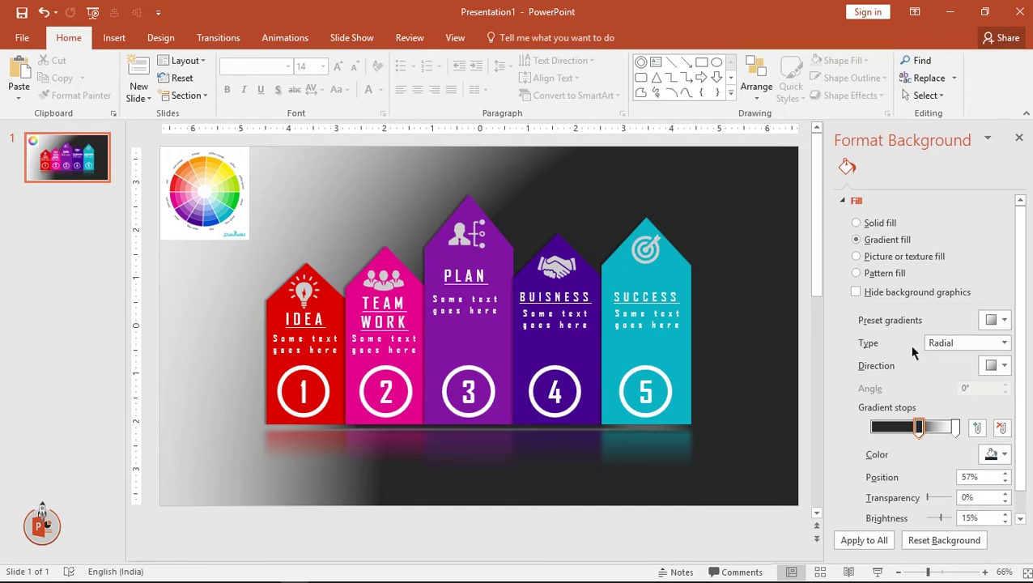
Apply a light grey preset gradient, radial from the centre, and close the pane.
left_click(1004, 366)
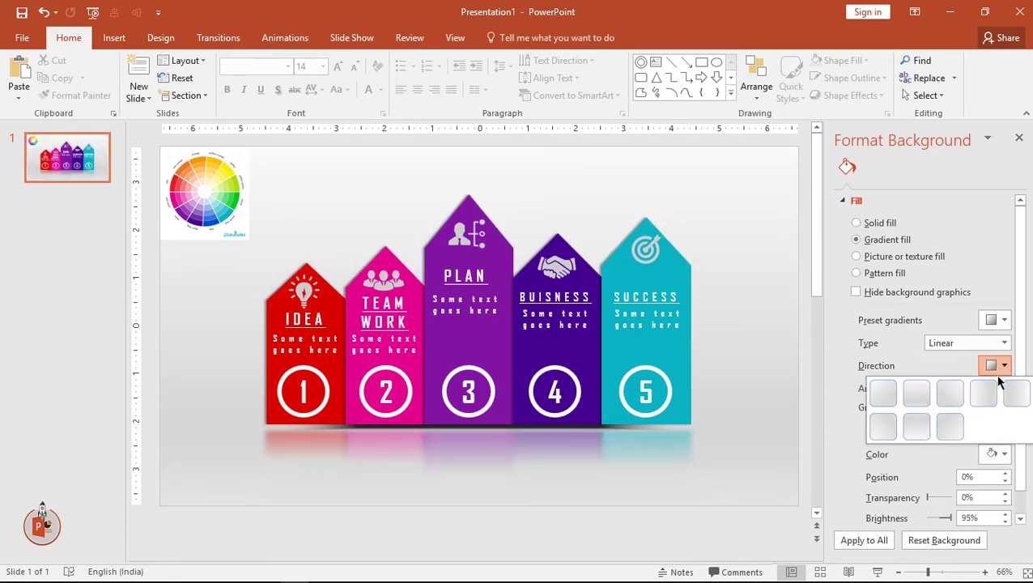
left_click(1004, 343)
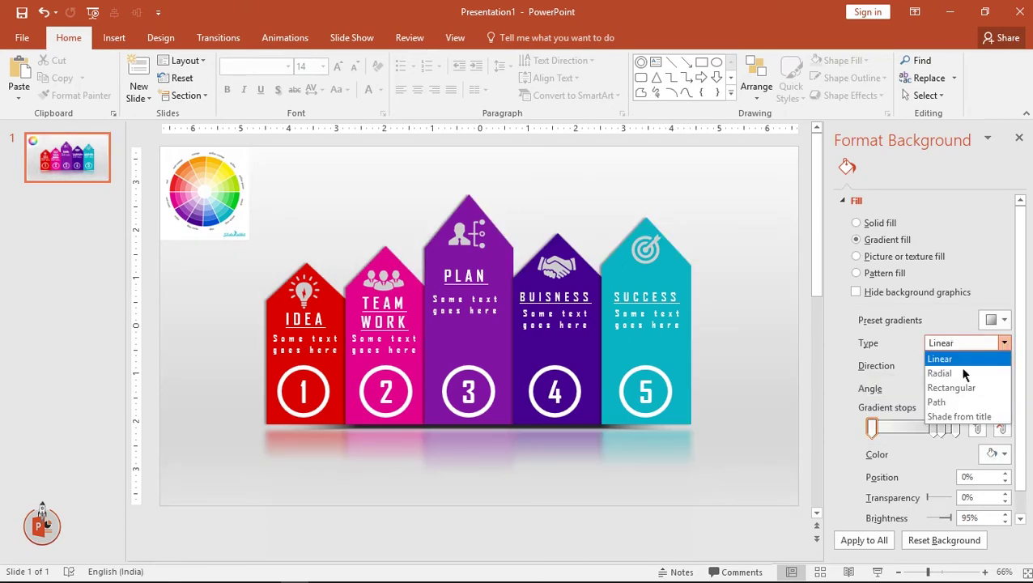
left_click(939, 373)
left_click(1003, 366)
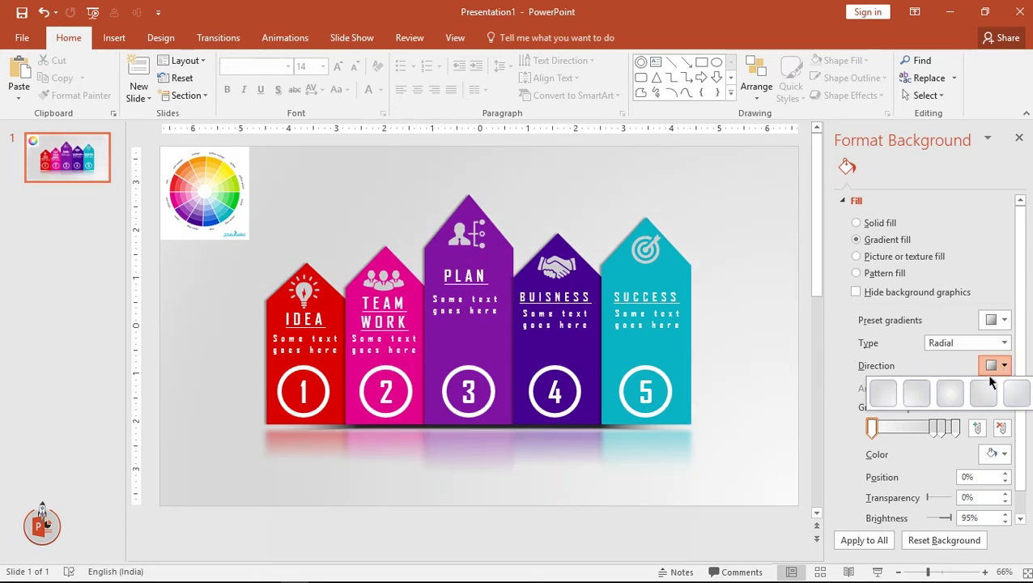
left_click(951, 393)
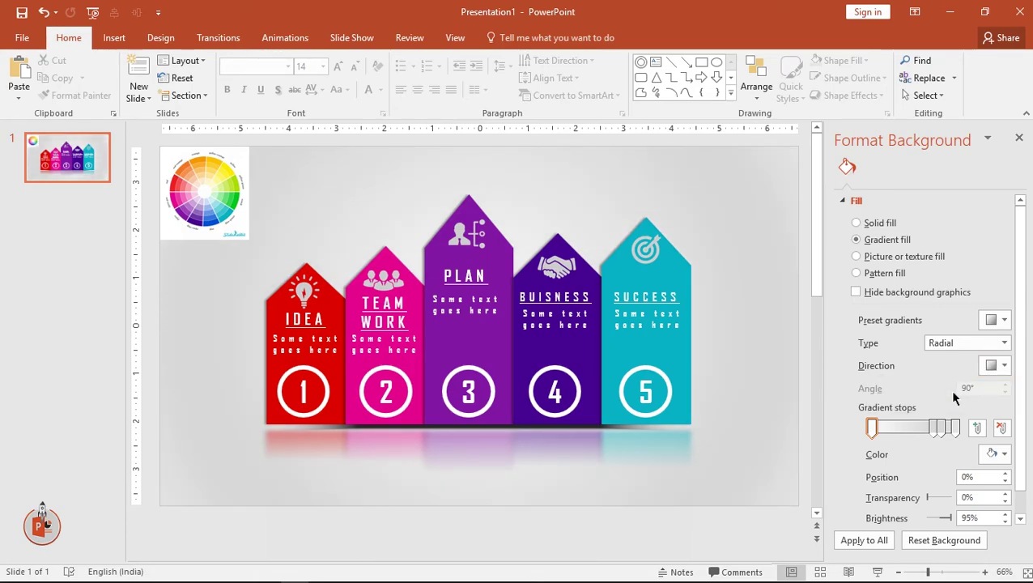
left_click(1019, 139)
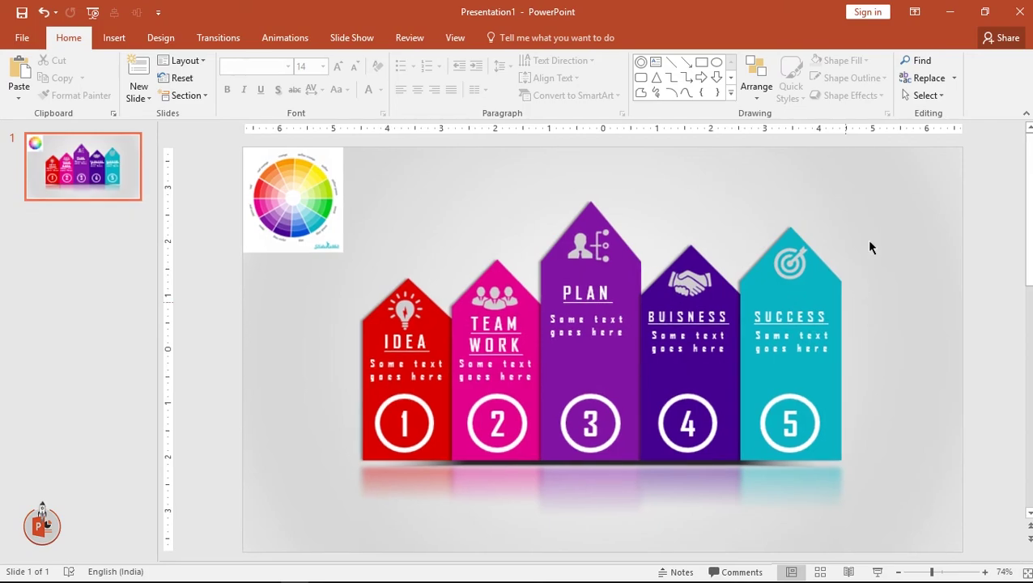
Delete the colour-wheel picture and add a top text box reading '5 Step Buisness In'.
left_click(321, 190)
key("Delete")
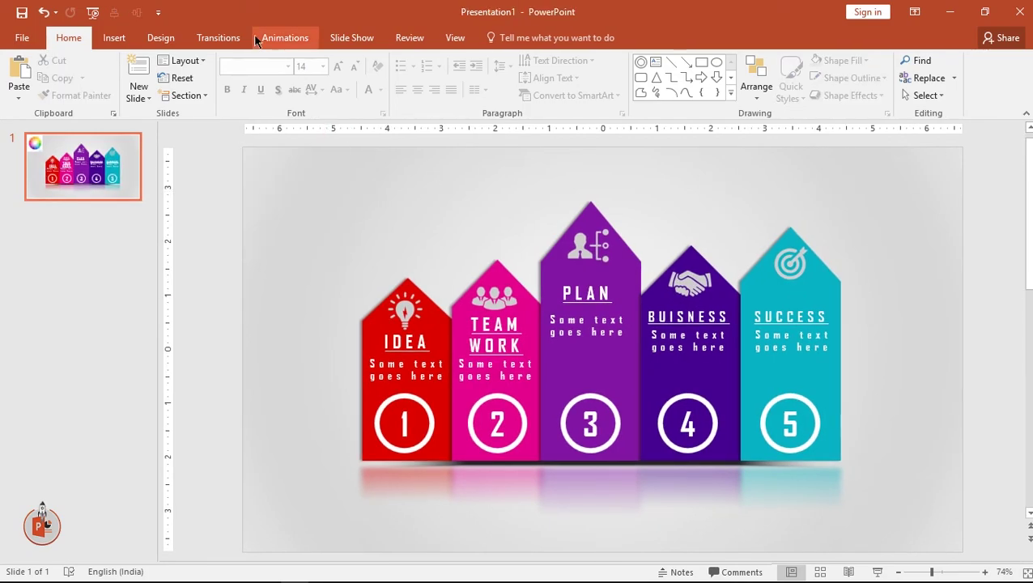
left_click(111, 38)
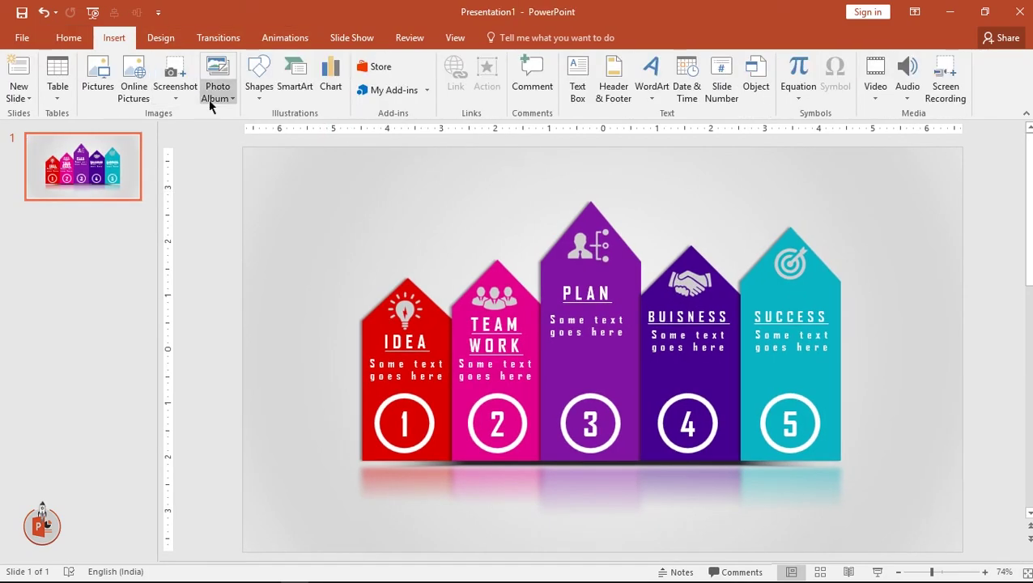
left_click(260, 89)
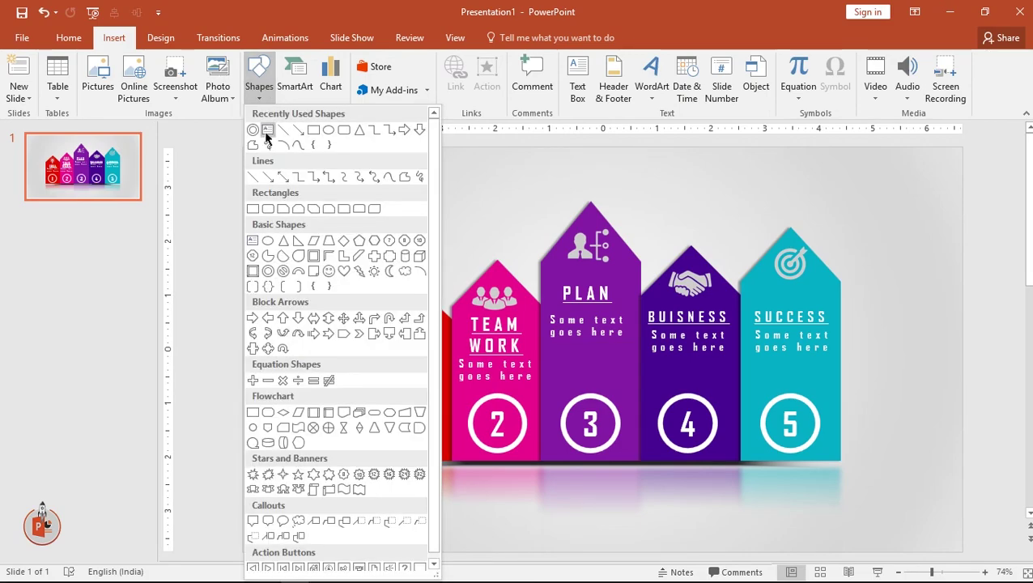
left_click(267, 131)
mouse_move(411, 158)
left_mouse_down()
mouse_move(800, 193)
mouse_move(800, 204)
left_mouse_up()
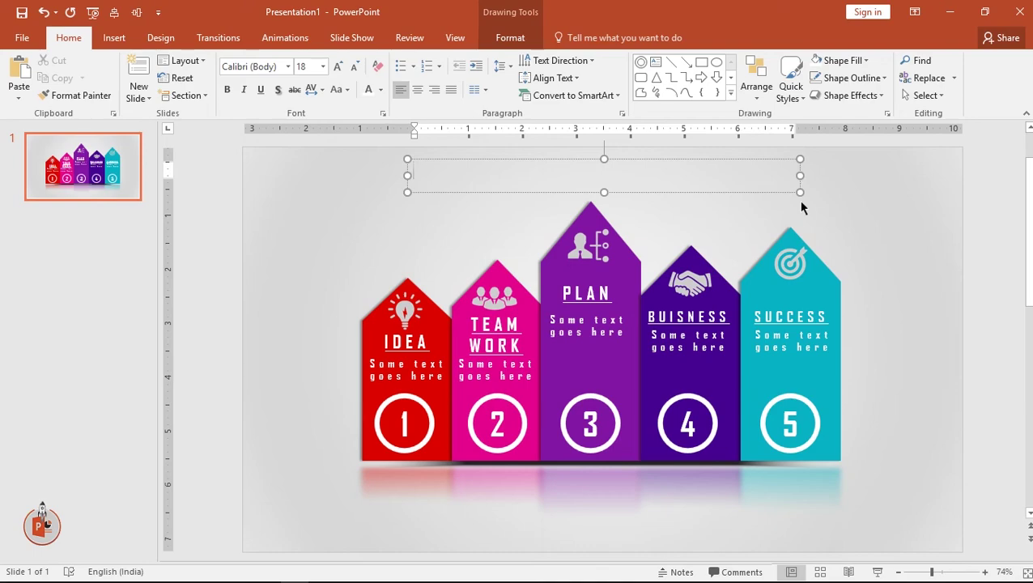
type("5 Ste")
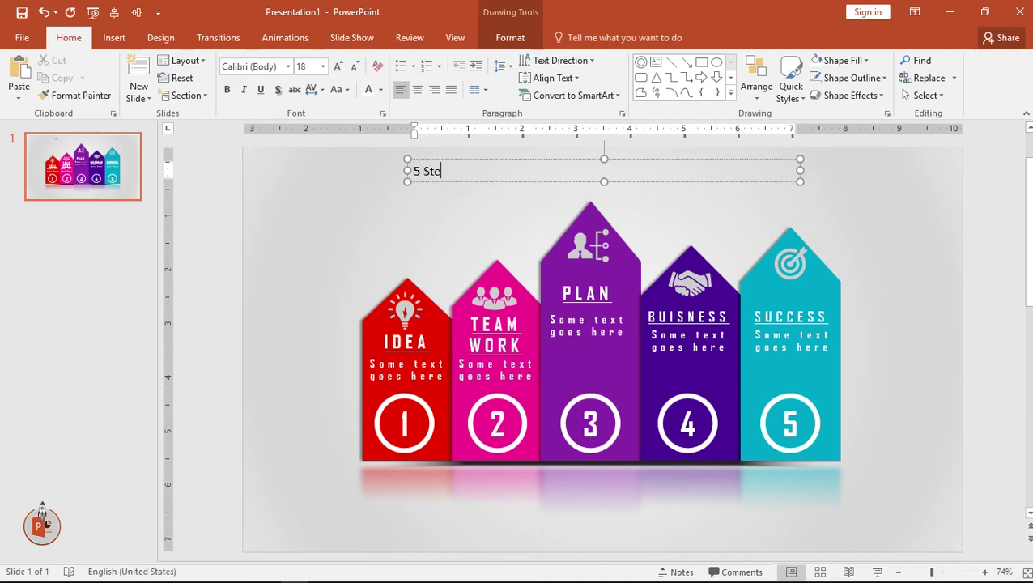
type("p Buisness ")
type("Infographic")
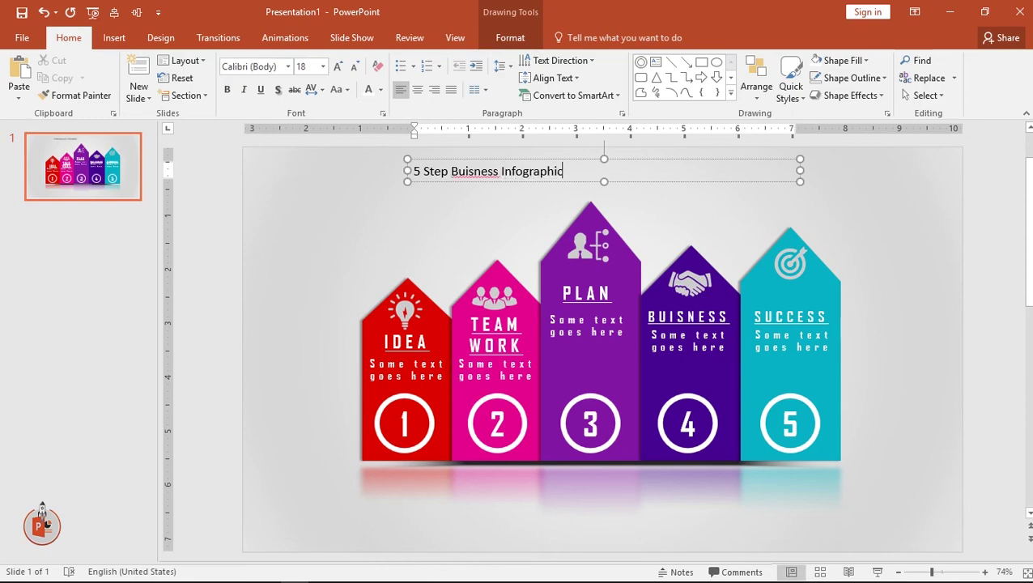
right_click(468, 171)
key("Escape")
Centre the headline and set its font to TextFont1.
left_click(577, 188)
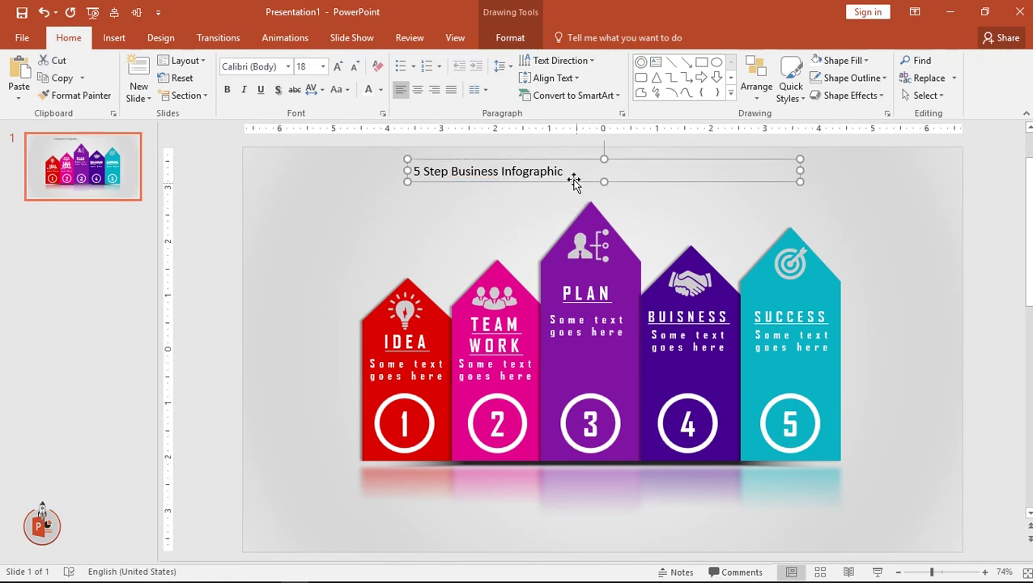
left_click(417, 89)
left_click(253, 67)
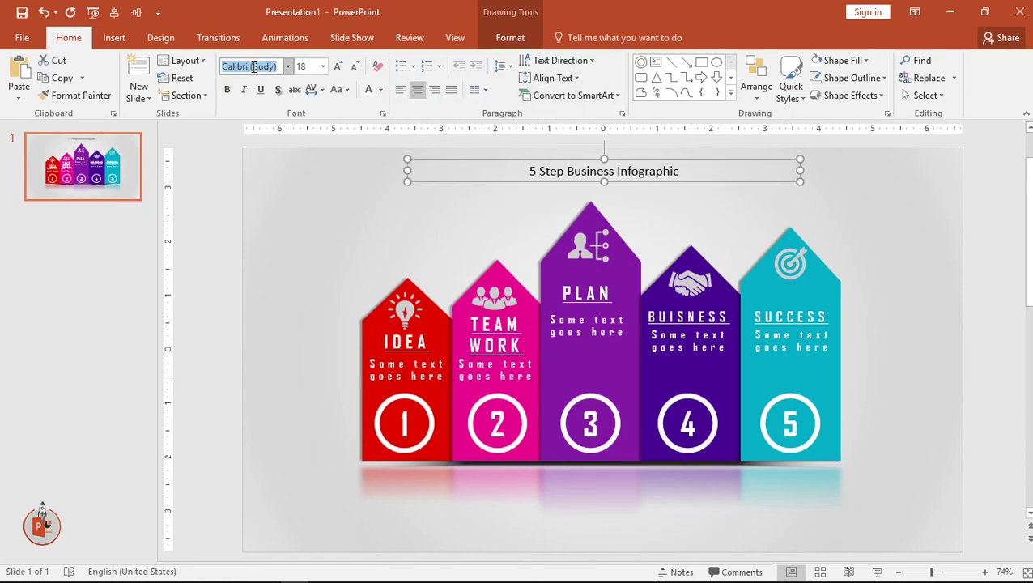
type("TextFont1")
key("Return")
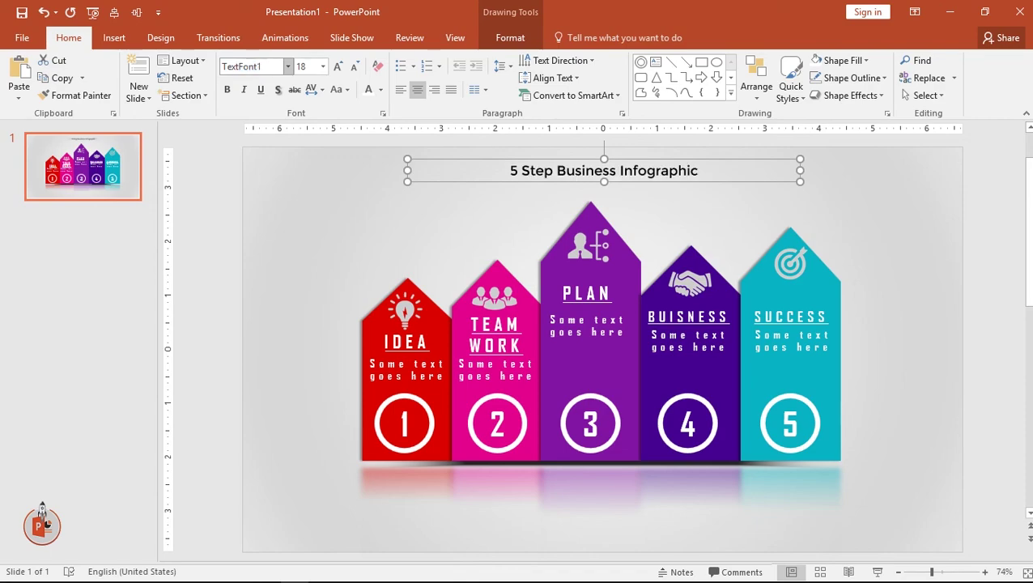
Make the headline 32 pt, bold and dark grey.
left_click(337, 66)
left_click(338, 67)
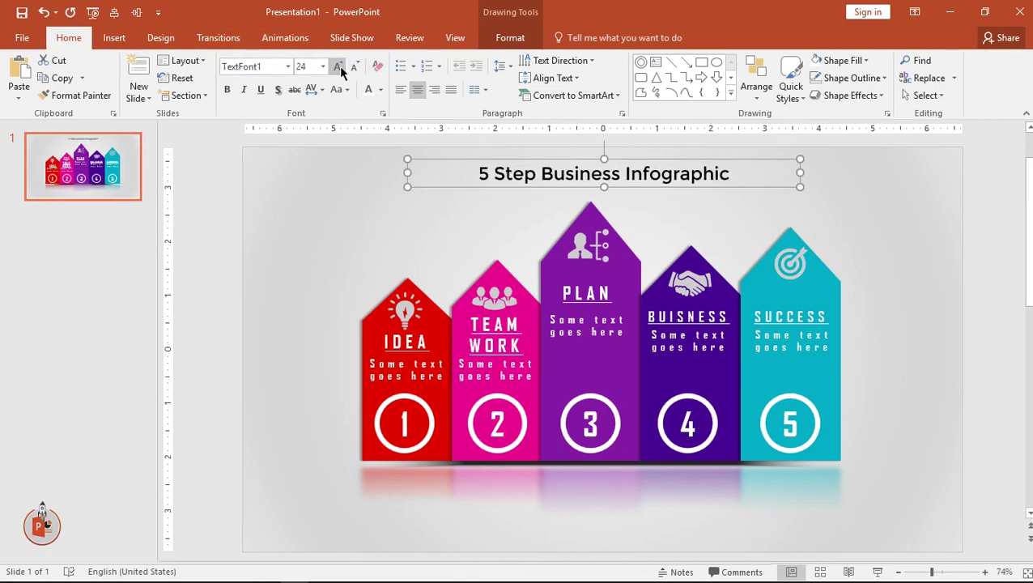
left_click(338, 67)
left_click(338, 67)
left_click(227, 89)
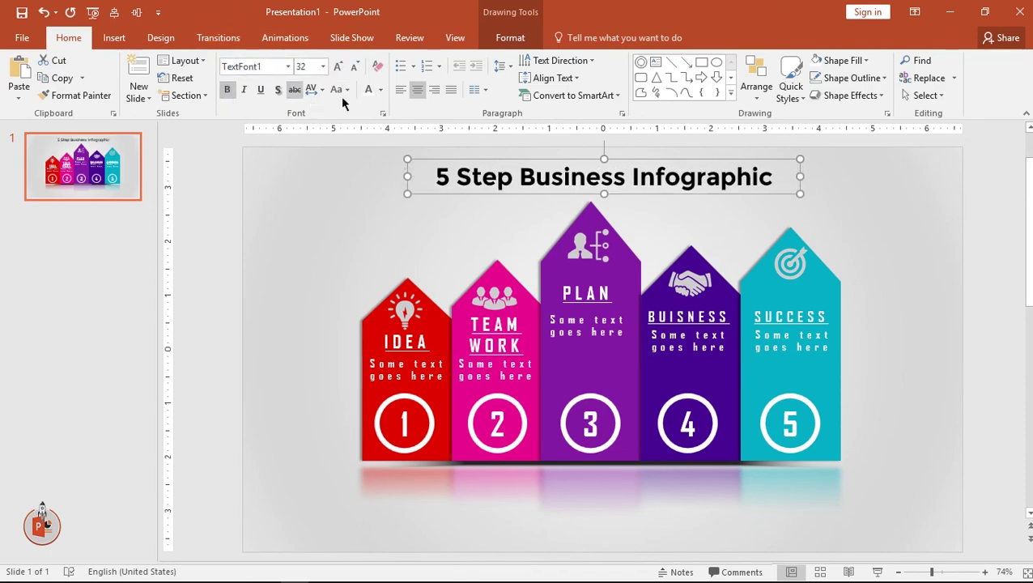
left_click(381, 89)
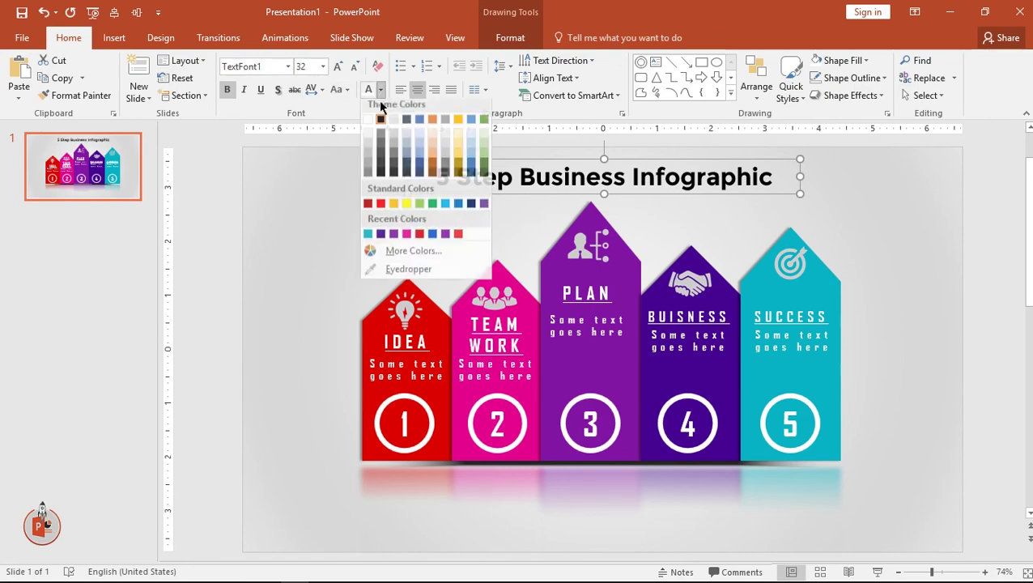
left_click(382, 165)
Nudge the headline up and play the slide full-screen.
left_click_drag(502, 192, 502, 181)
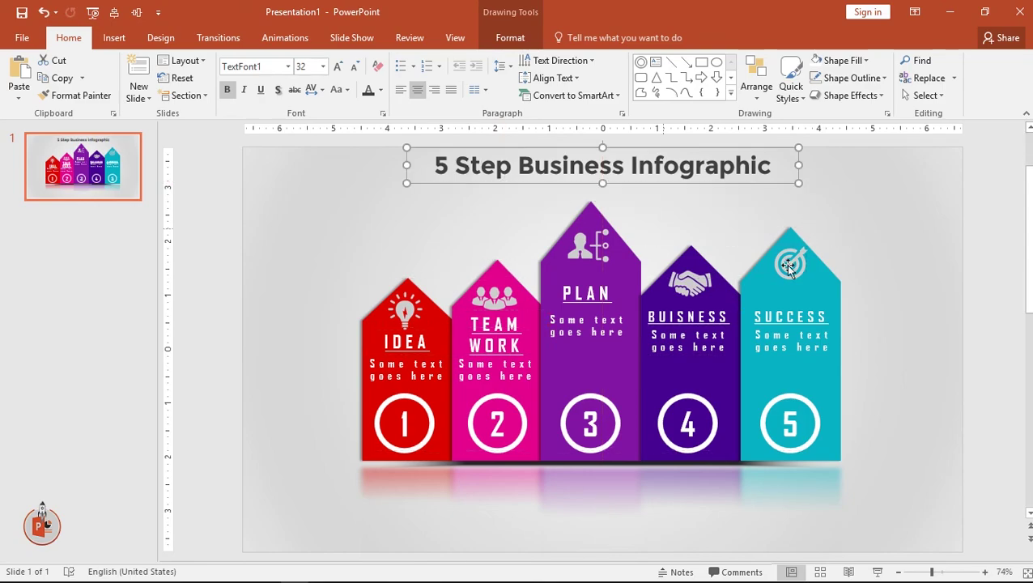
left_click(905, 318)
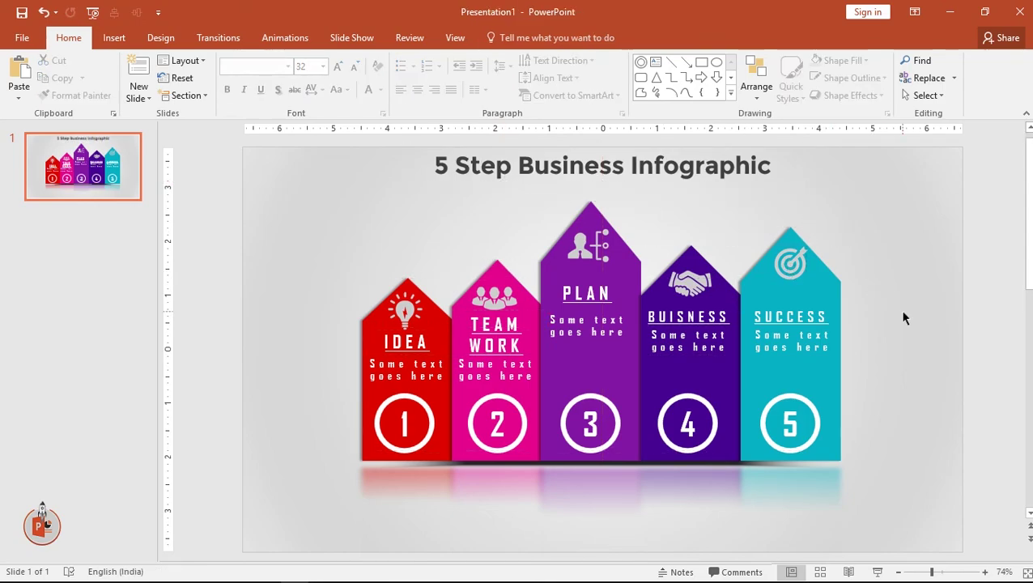
key("F5")
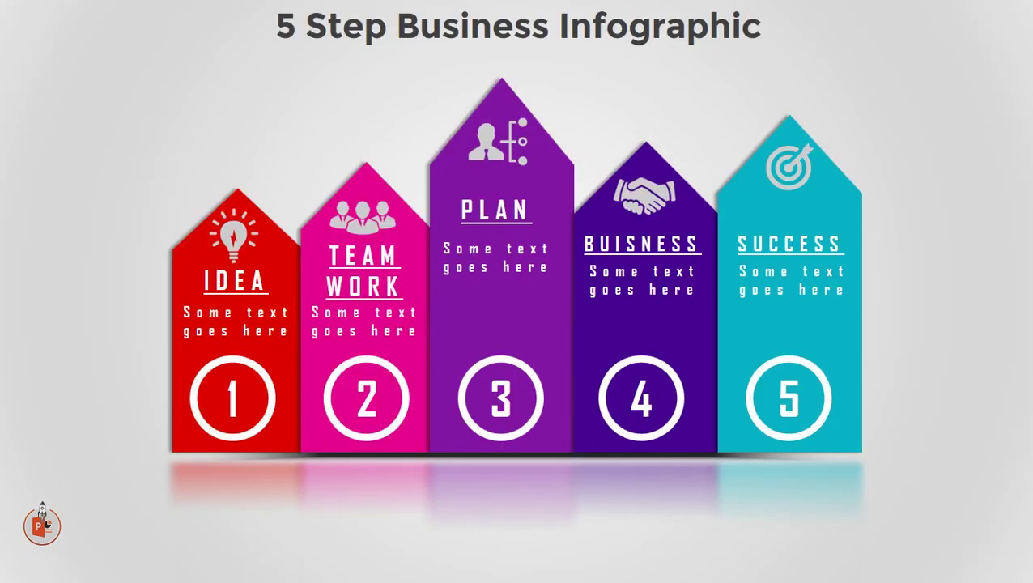